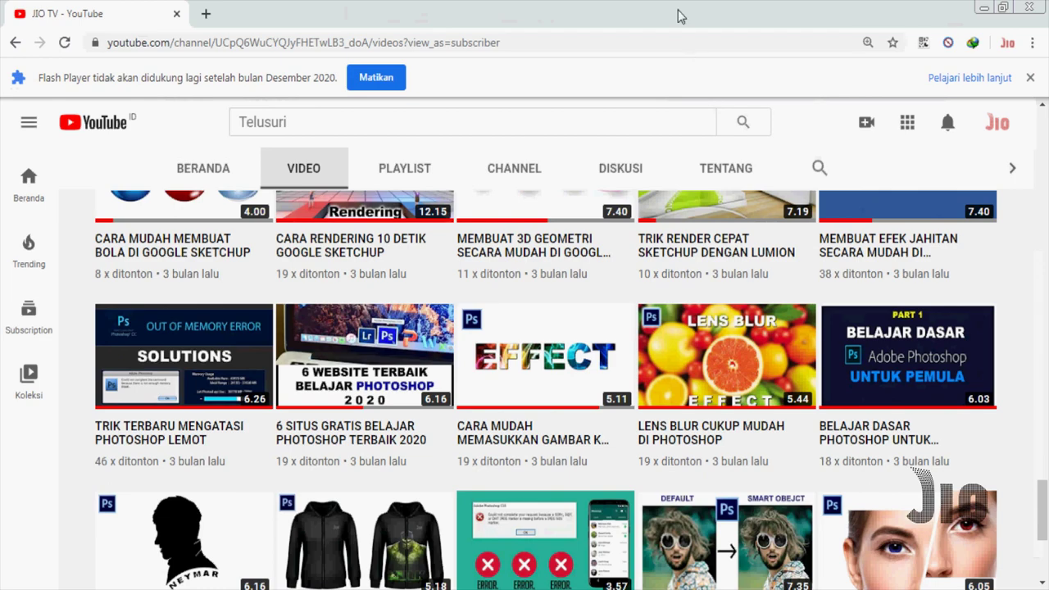
# Step: Scroll up and down the browser page before switching to Photoshop CS5
pyautogui.scroll(-2, 788, 404)
pyautogui.scroll(3, 817, 410)
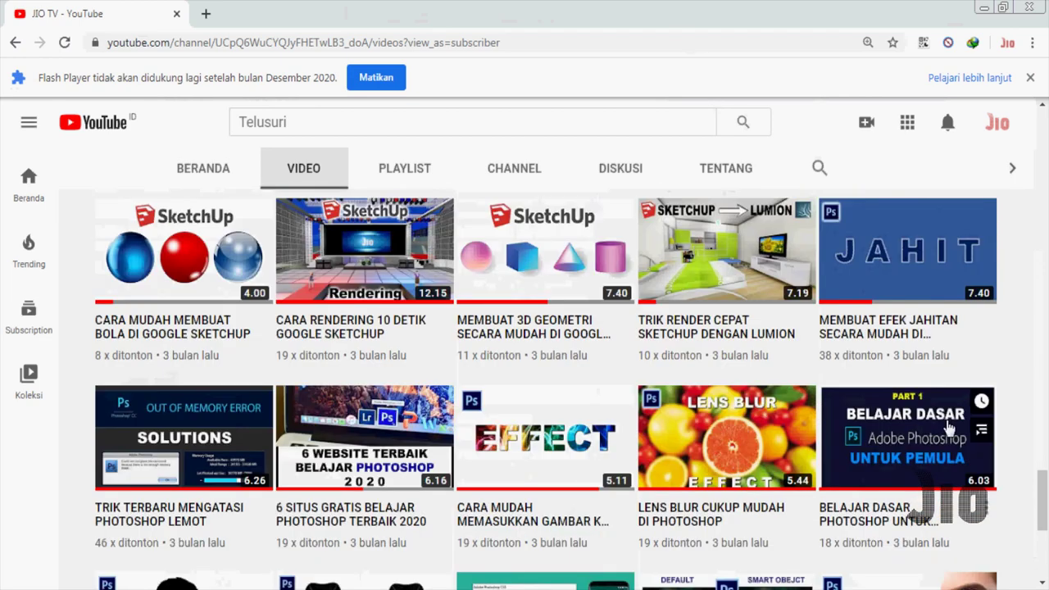
pyautogui.scroll(-1, 915, 438)
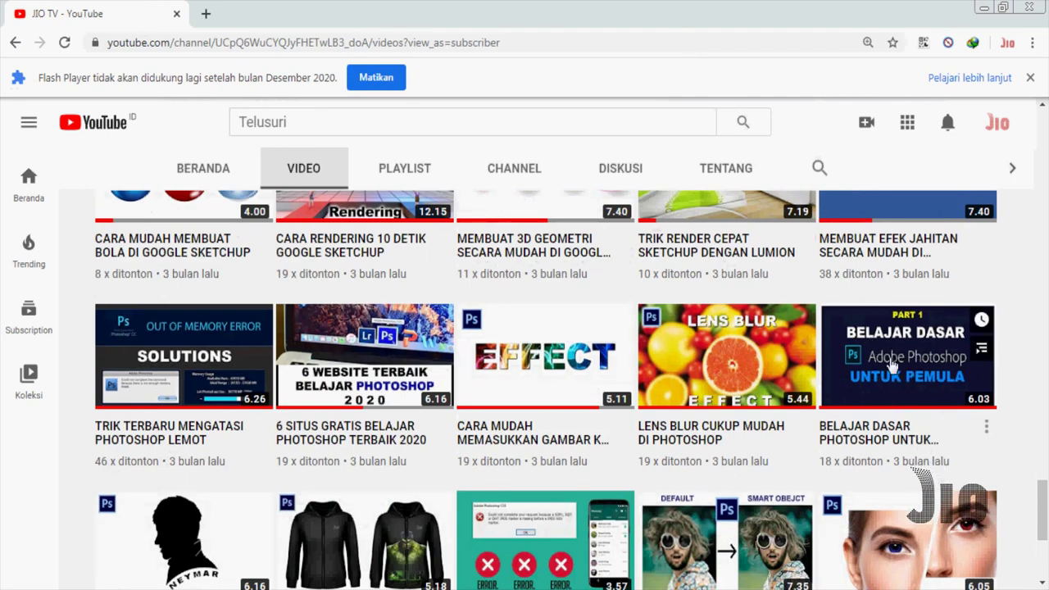
pyautogui.scroll(4, 892, 365)
pyautogui.scroll(5, 893, 365)
pyautogui.scroll(4, 892, 365)
pyautogui.scroll(5, 892, 365)
pyautogui.scroll(2, 892, 365)
pyautogui.scroll(3, 885, 364)
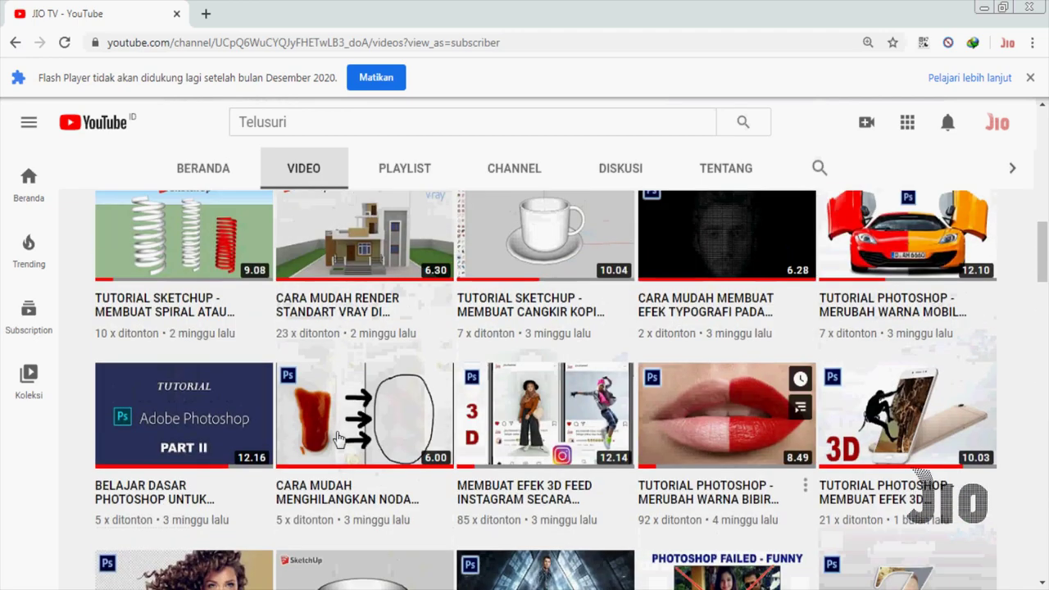
pyautogui.scroll(-1, 312, 441)
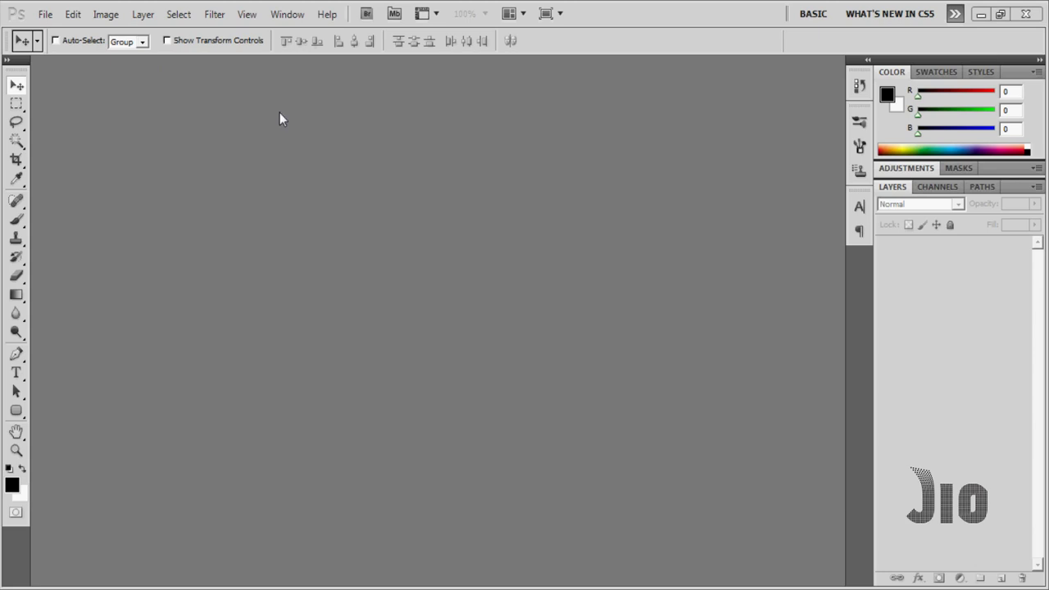
# Step: Create Untitled-1 via File > New: 1600 × 900 px, 100 pixels/inch, white background
pyautogui.click(45, 15)
pyautogui.click(58, 33)
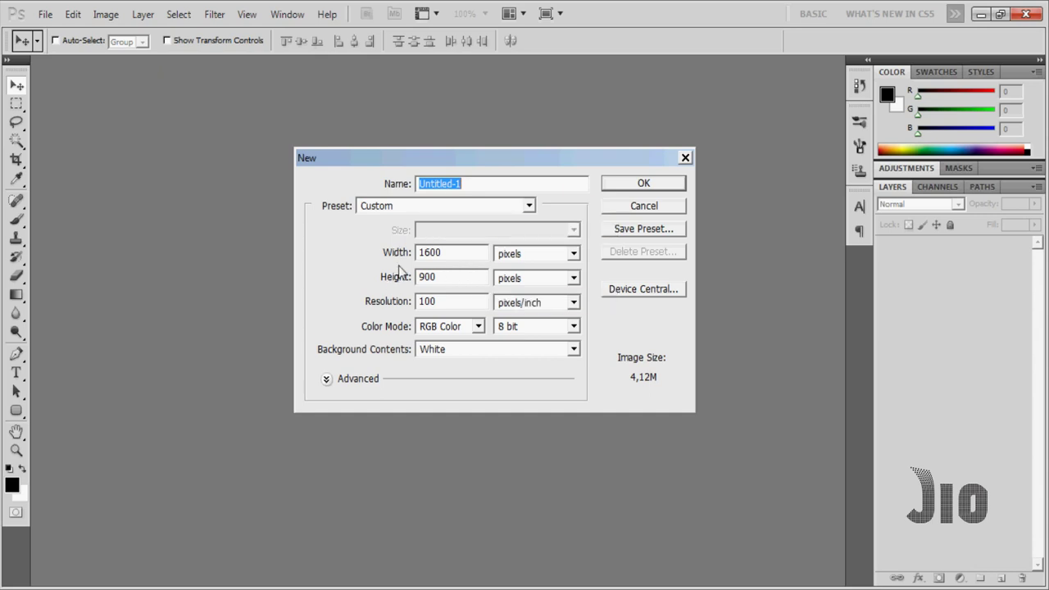
pyautogui.doubleClick(443, 255)
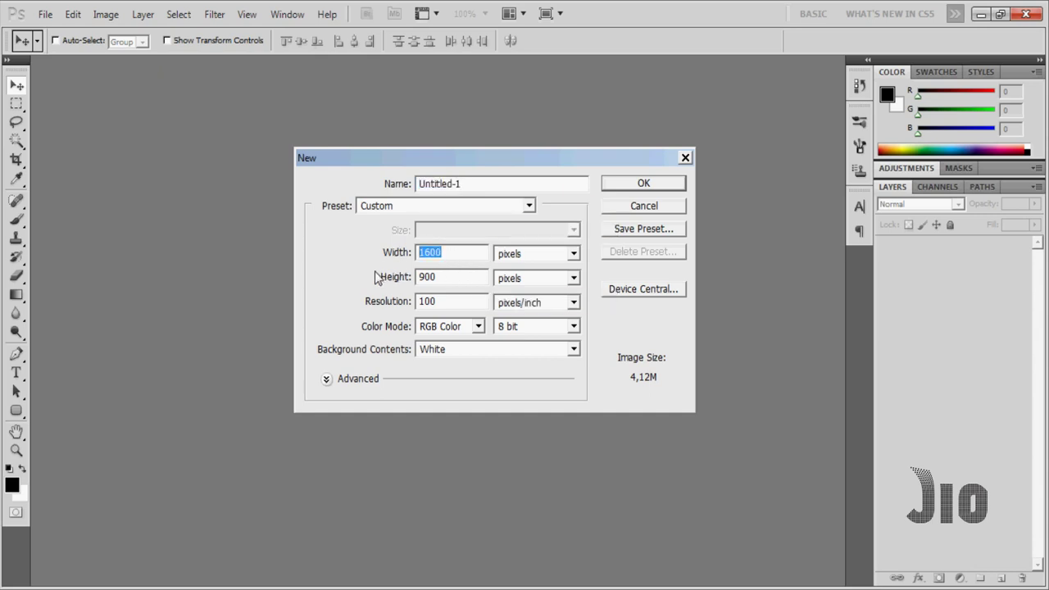
pyautogui.doubleClick(457, 281)
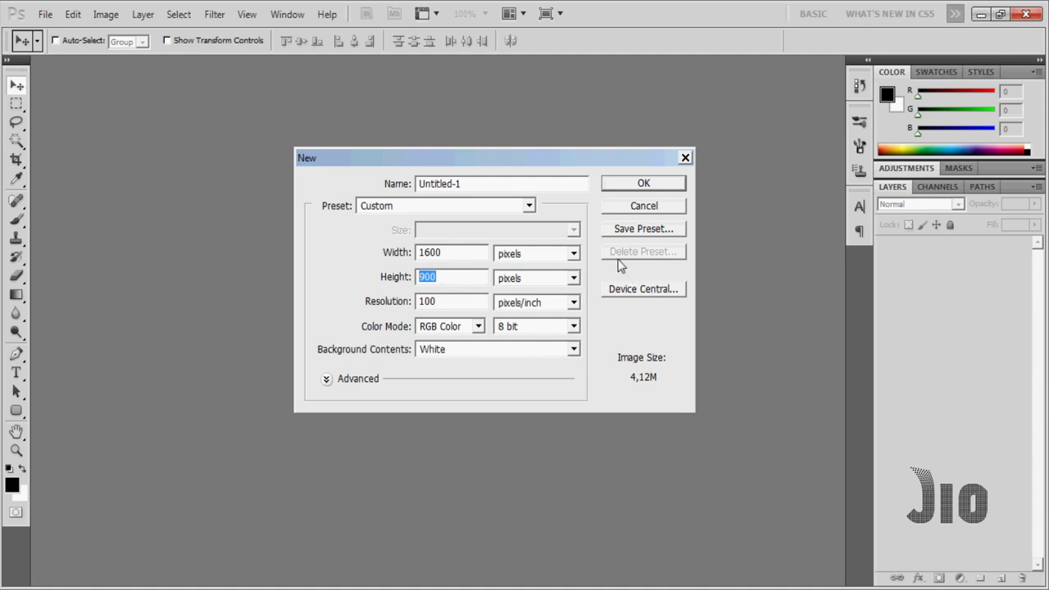
pyautogui.doubleClick(468, 302)
pyautogui.click(625, 188)
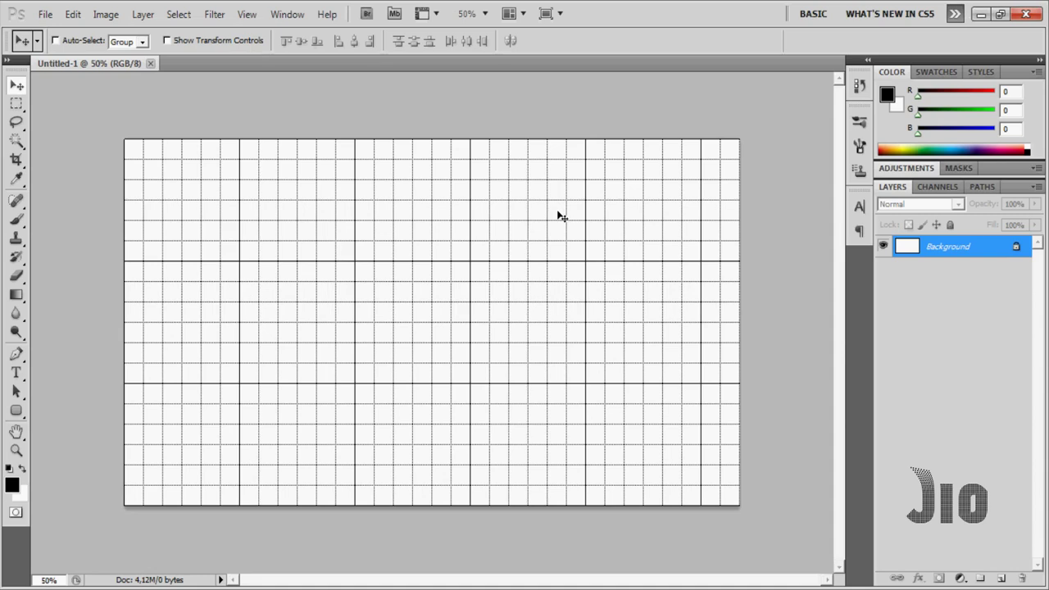
# Step: Toggle the grid overlay with Ctrl+', ending with it hidden
pyautogui.hotkey('ctrl', "'")
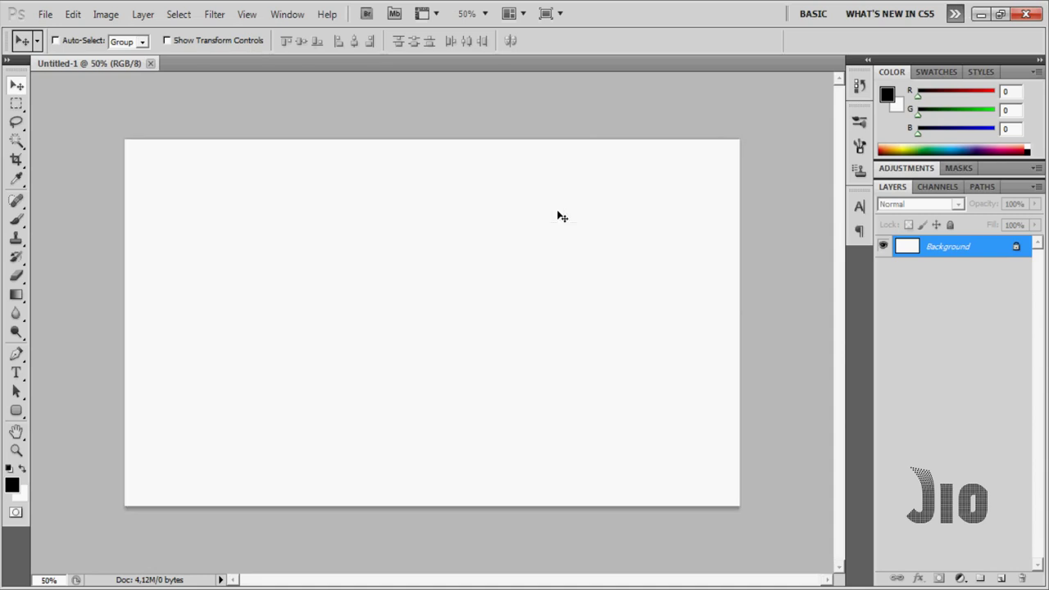
pyautogui.hotkey('ctrl', "'")
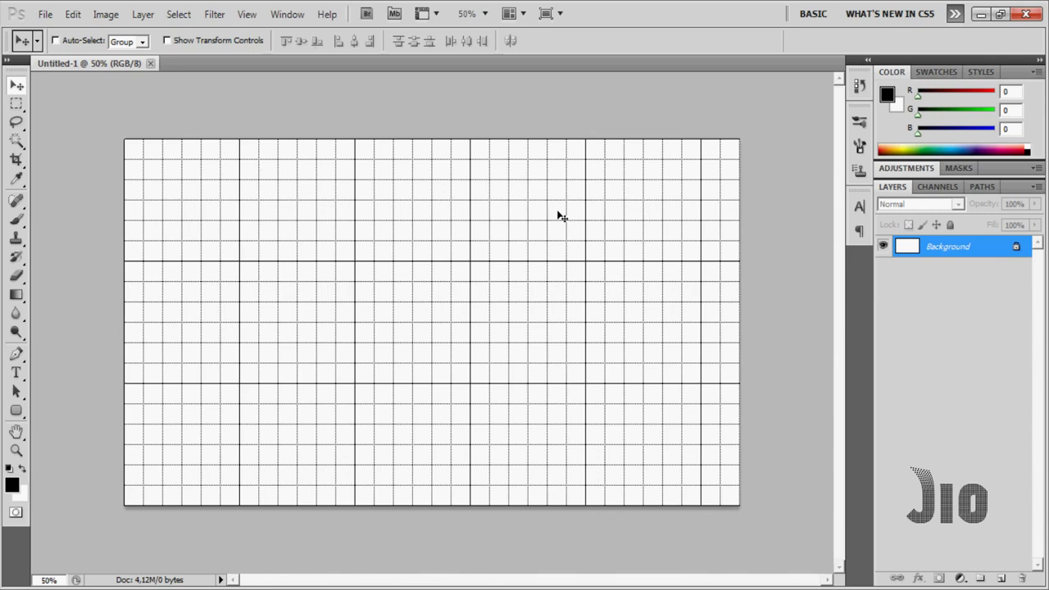
pyautogui.hotkey('ctrl', "'")
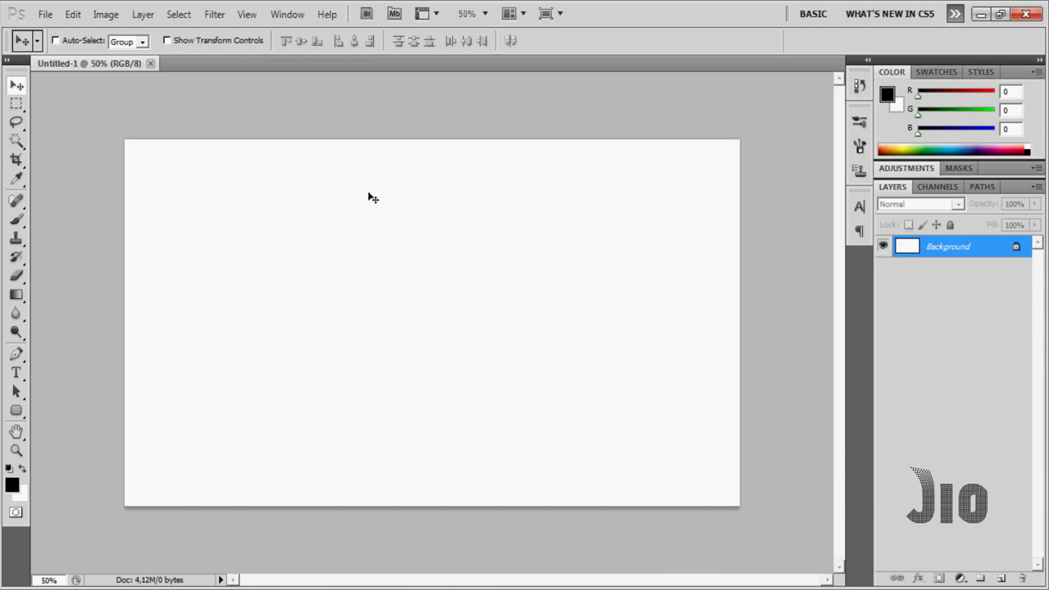
# Step: Zoom to 55% and convert the locked Background into an editable Layer 0
pyautogui.click(49, 580)
pyautogui.write('55')
pyautogui.press('Return')
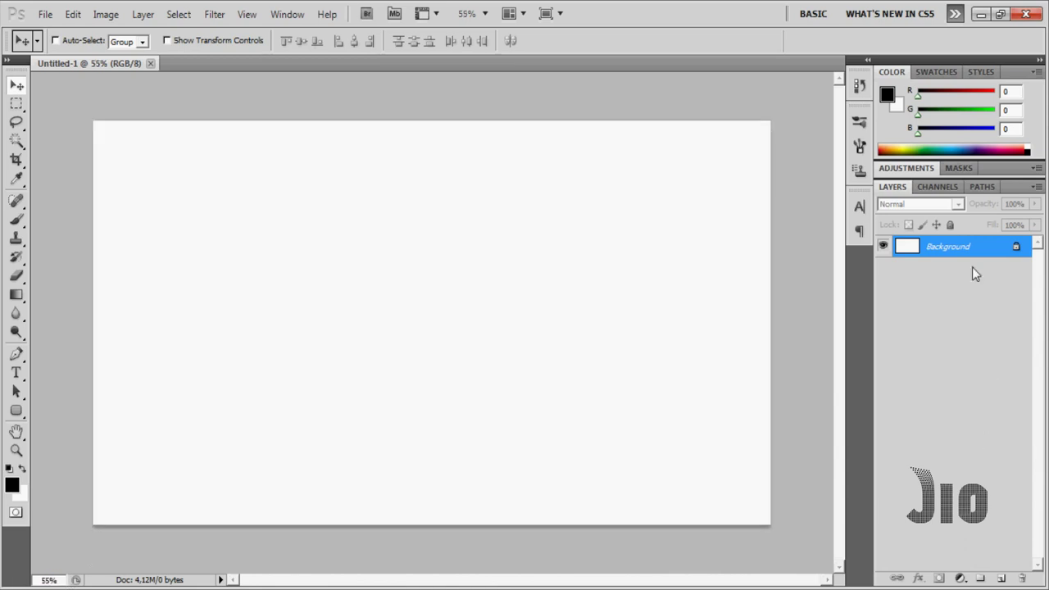
pyautogui.doubleClick(967, 246)
pyautogui.press('Return')
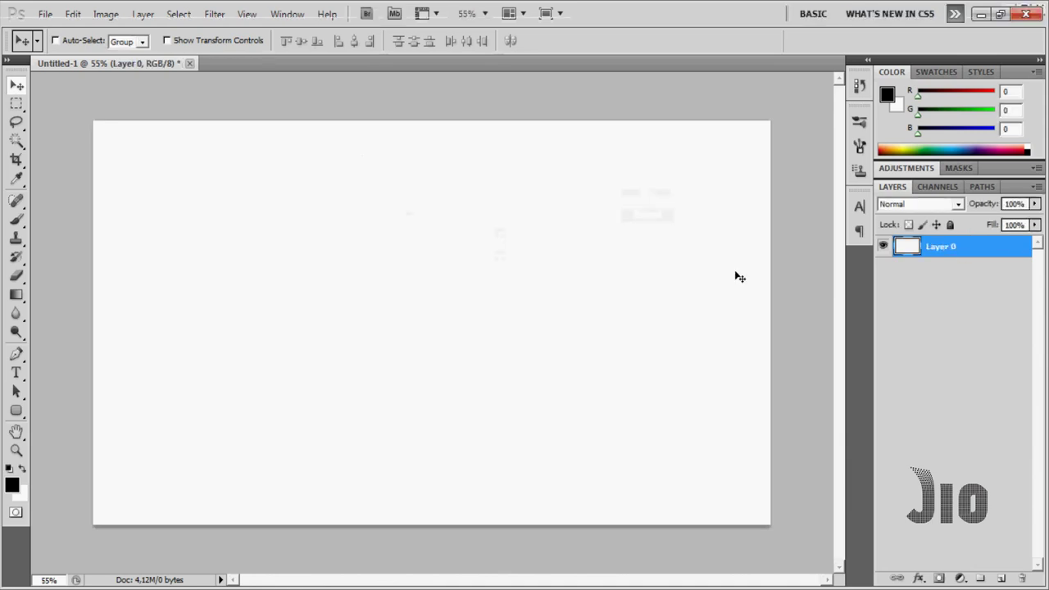
pyautogui.click(45, 14)
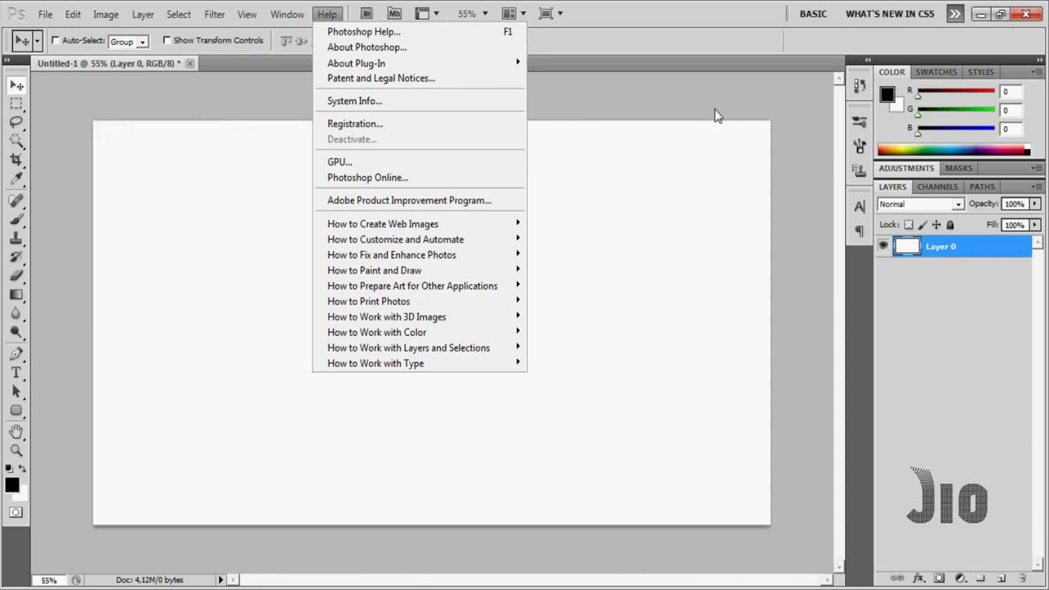
pyautogui.click(715, 152)
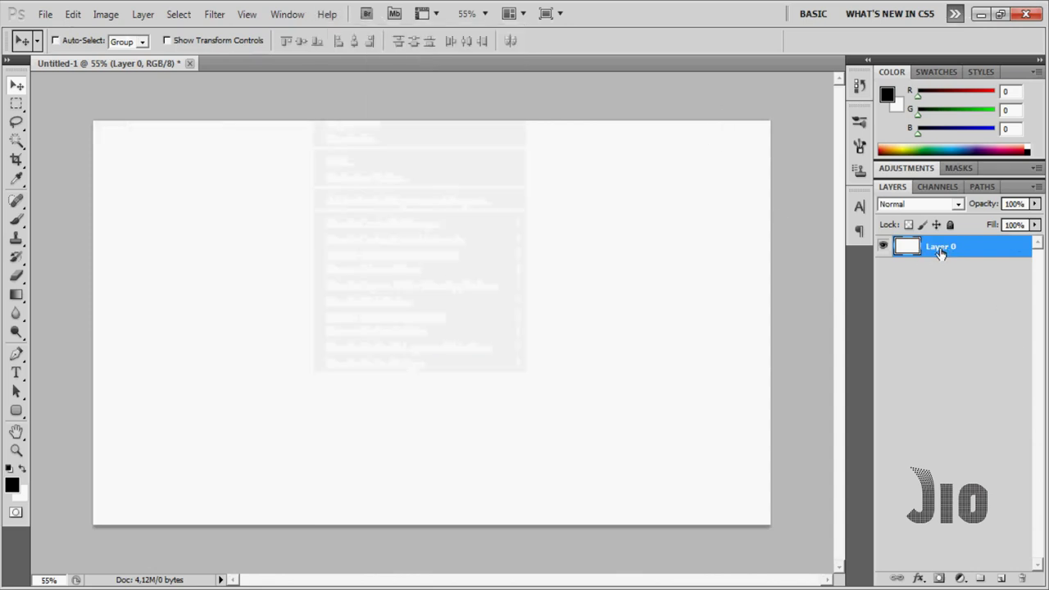
pyautogui.doubleClick(1003, 250)
pyautogui.moveTo(846, 77)
pyautogui.mouseDown()
pyautogui.moveTo(698, 79)
pyautogui.moveTo(597, 98)
pyautogui.mouseUp()
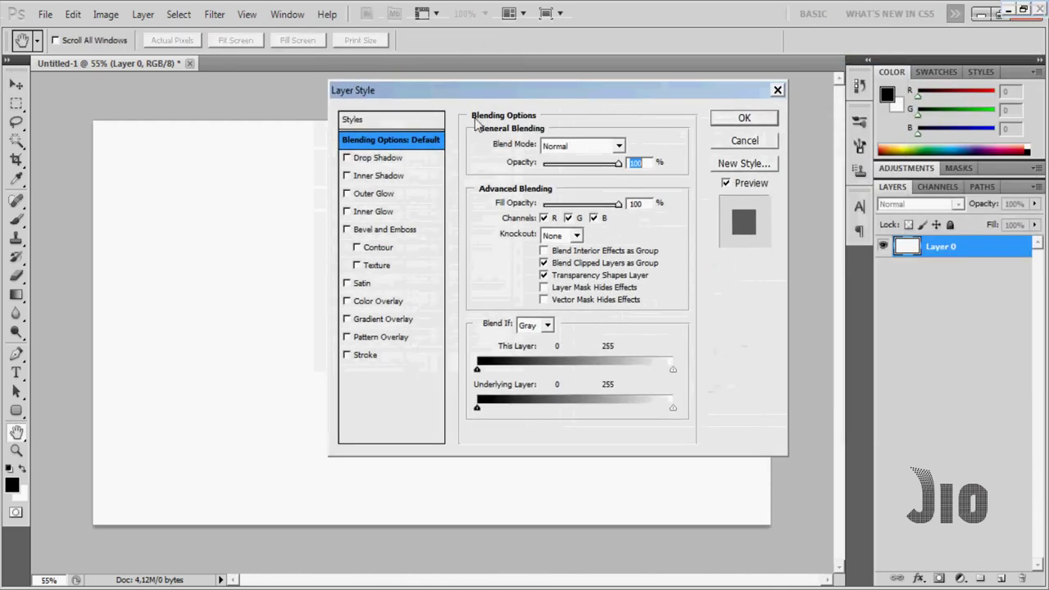
pyautogui.click(777, 91)
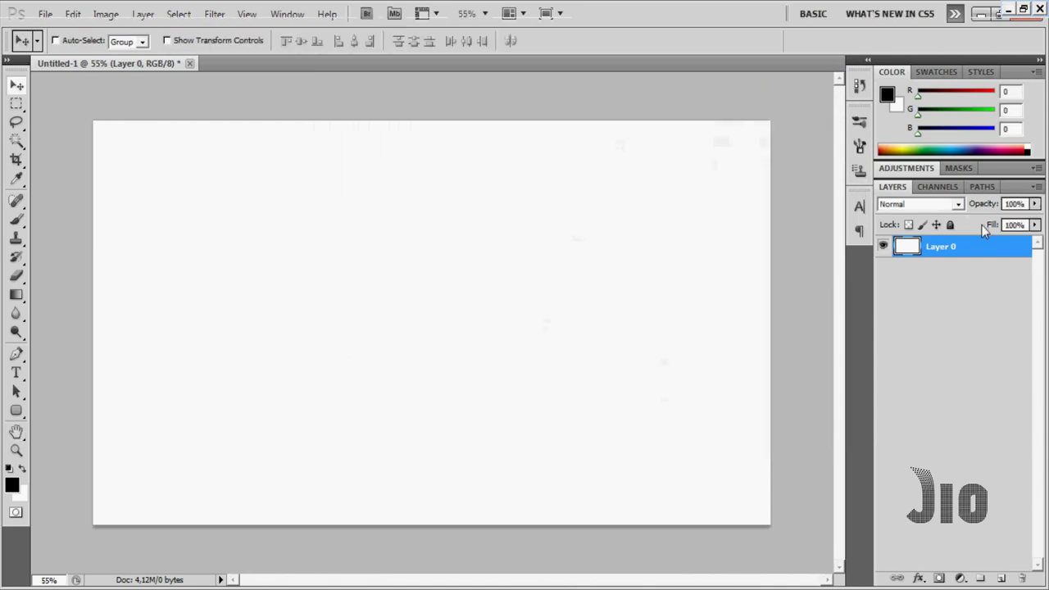
pyautogui.rightClick(952, 246)
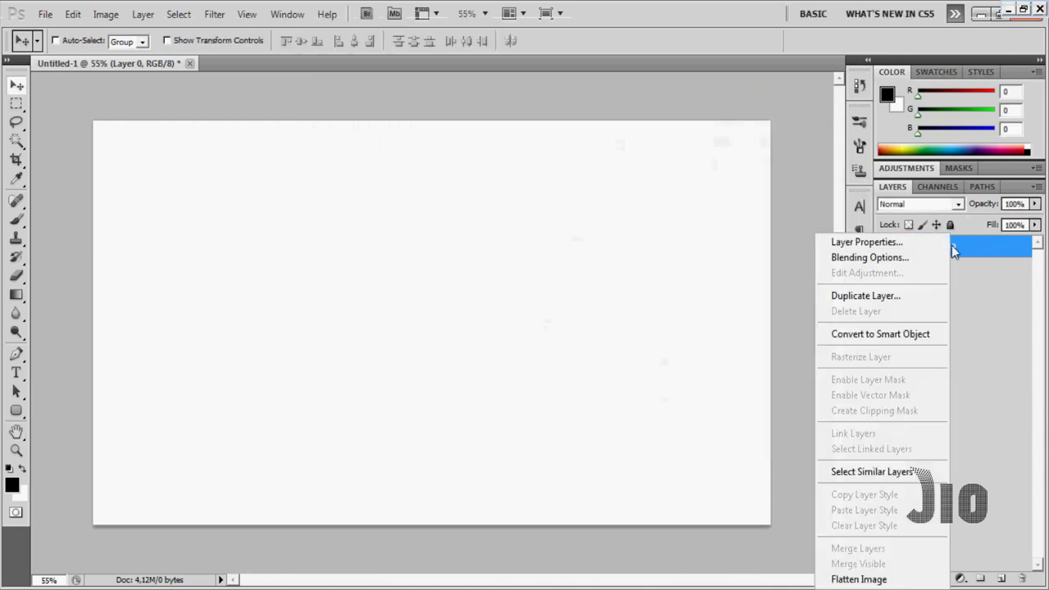
pyautogui.click(900, 261)
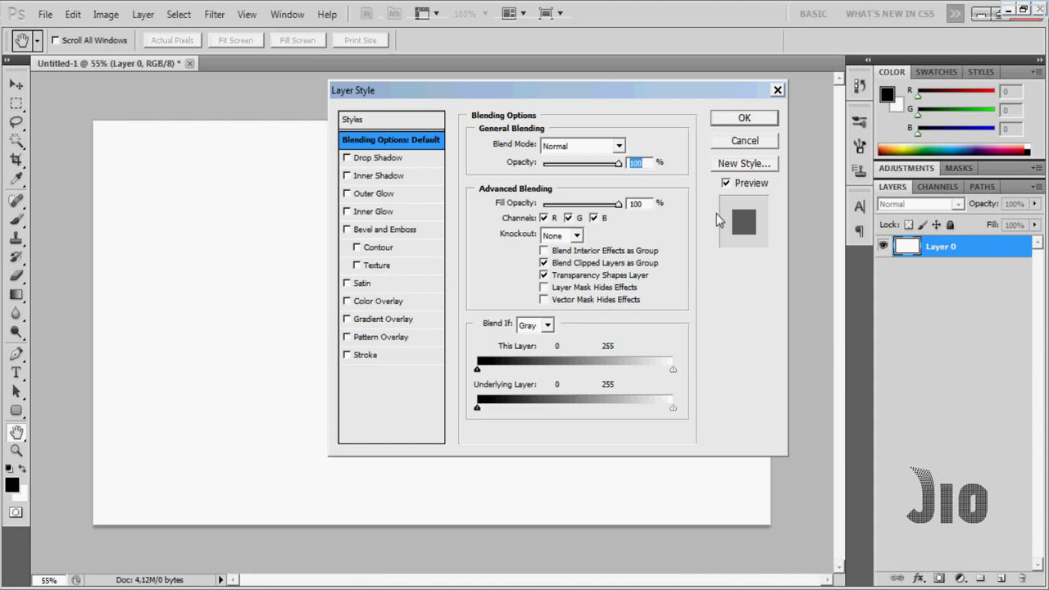
pyautogui.click(778, 90)
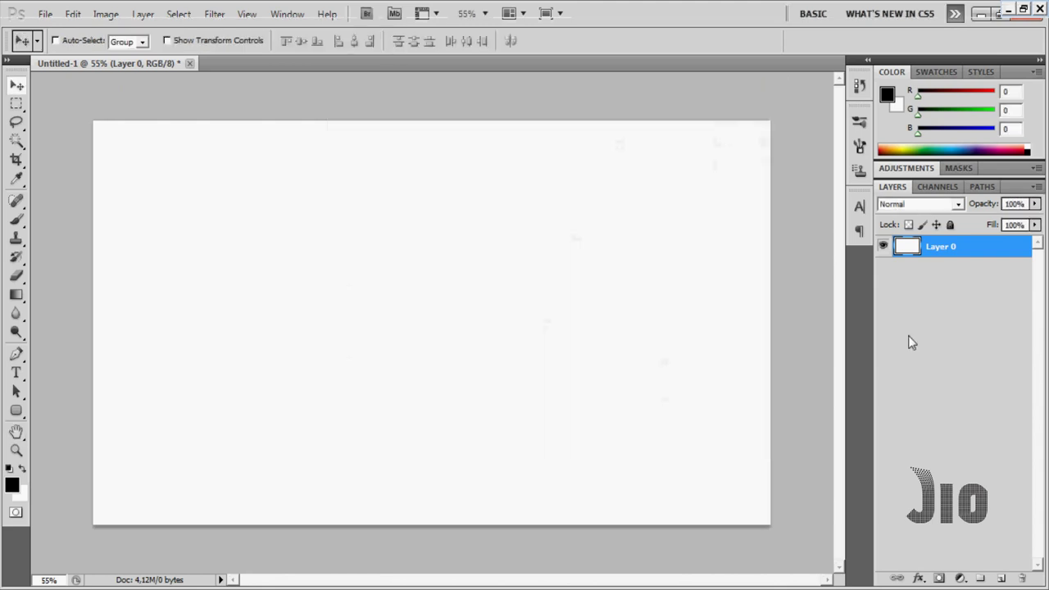
pyautogui.rightClick(995, 251)
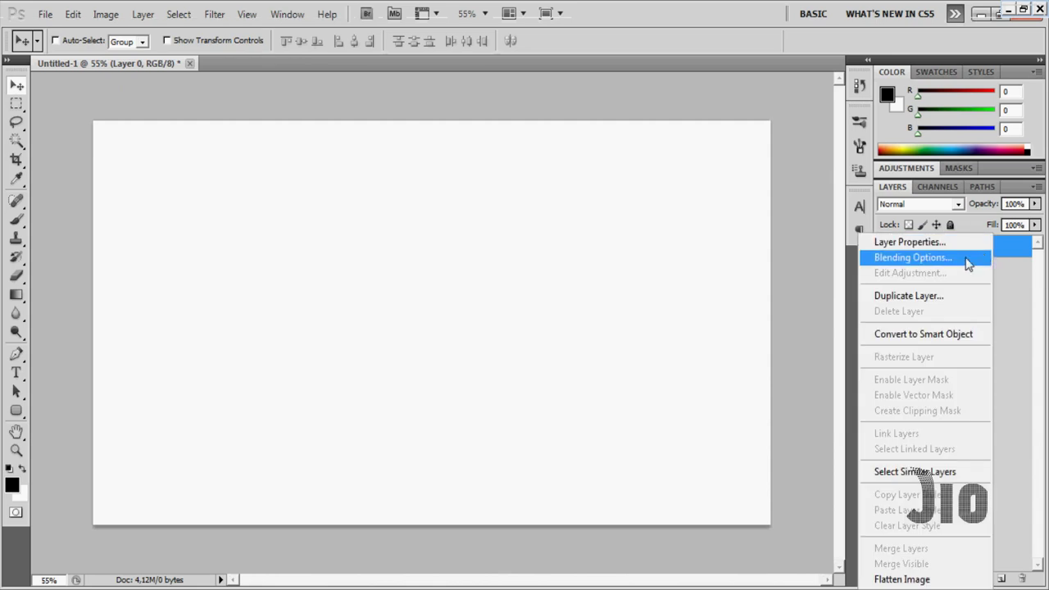
pyautogui.click(725, 224)
pyautogui.moveTo(528, 90)
pyautogui.mouseDown()
pyautogui.moveTo(782, 39)
pyautogui.moveTo(773, 48)
pyautogui.mouseUp()
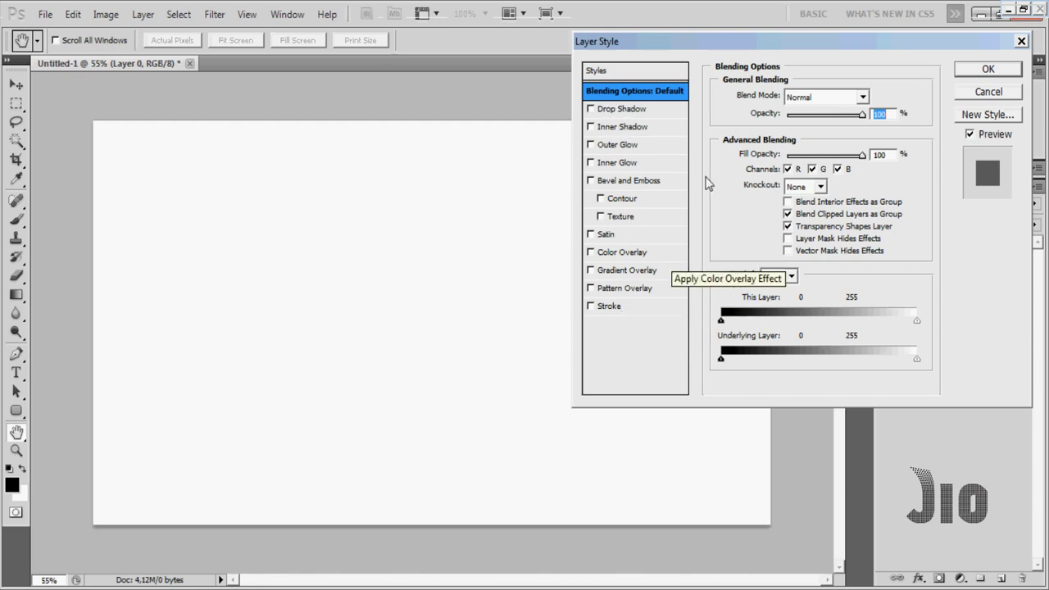
pyautogui.moveTo(736, 43)
pyautogui.mouseDown()
pyautogui.moveTo(724, 445)
pyautogui.moveTo(746, 102)
pyautogui.moveTo(701, 342)
pyautogui.moveTo(701, 377)
pyautogui.moveTo(713, 193)
pyautogui.moveTo(735, 92)
pyautogui.mouseUp()
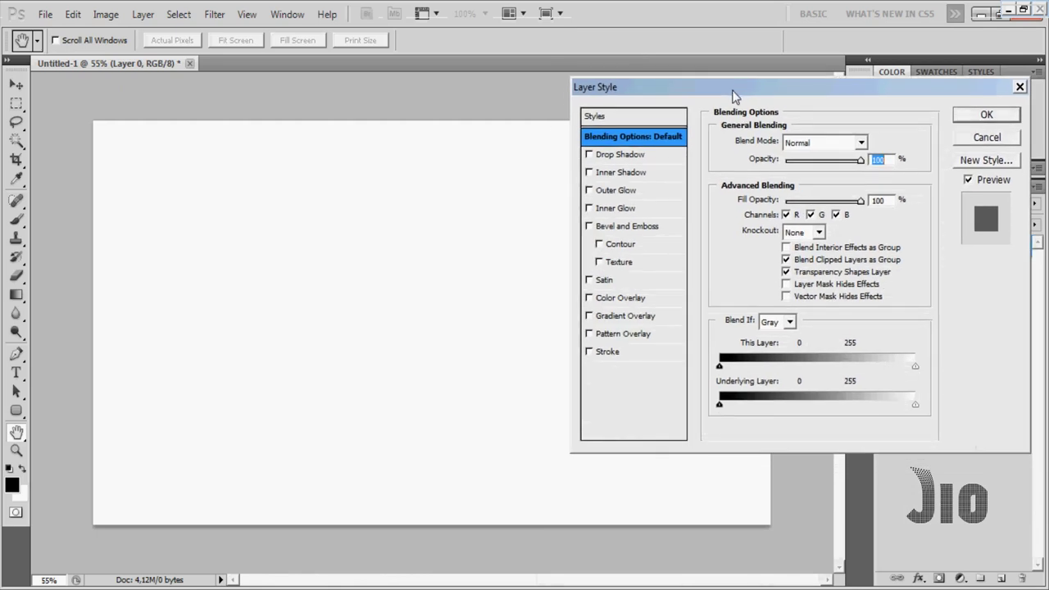
pyautogui.click(1020, 86)
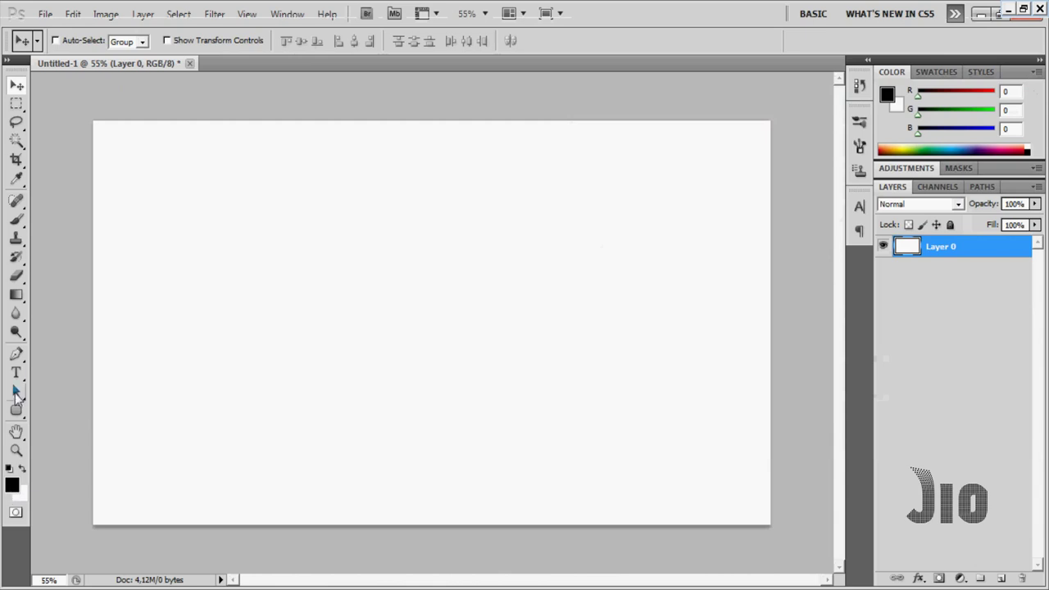
pyautogui.click(19, 297)
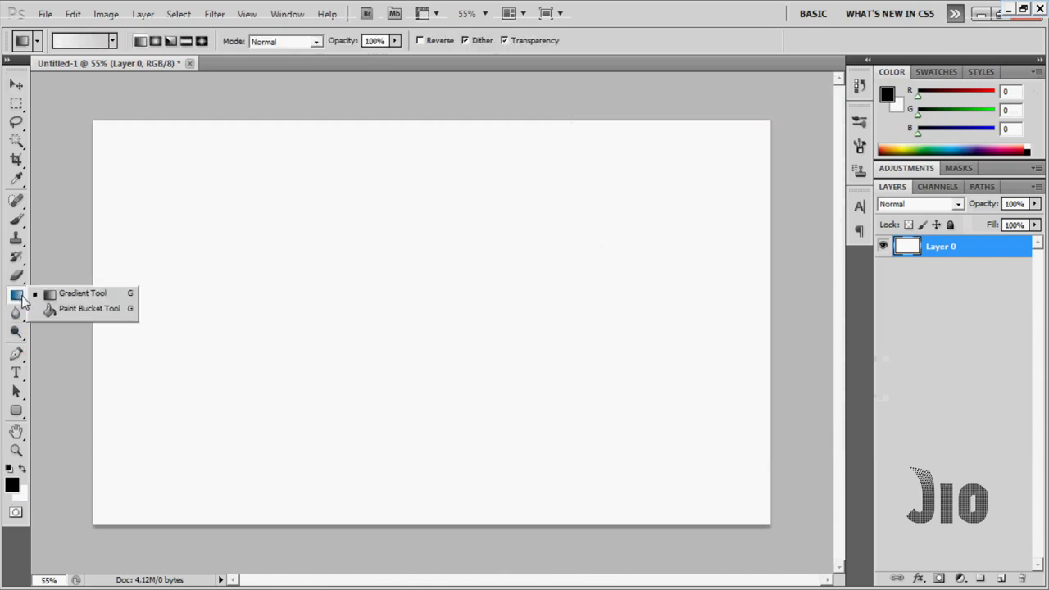
# Step: Set the foreground to deep red (188, 4, 4), test-fill with the Paint Bucket, then undo to white
pyautogui.click(66, 310)
pyautogui.click(301, 283)
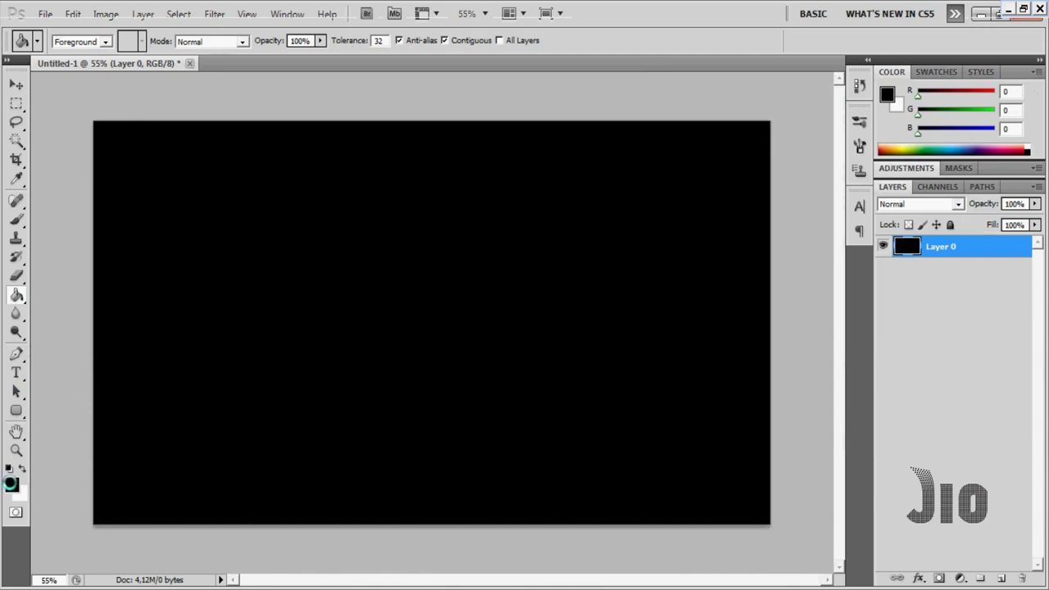
pyautogui.click(11, 483)
pyautogui.click(692, 179)
pyautogui.click(834, 115)
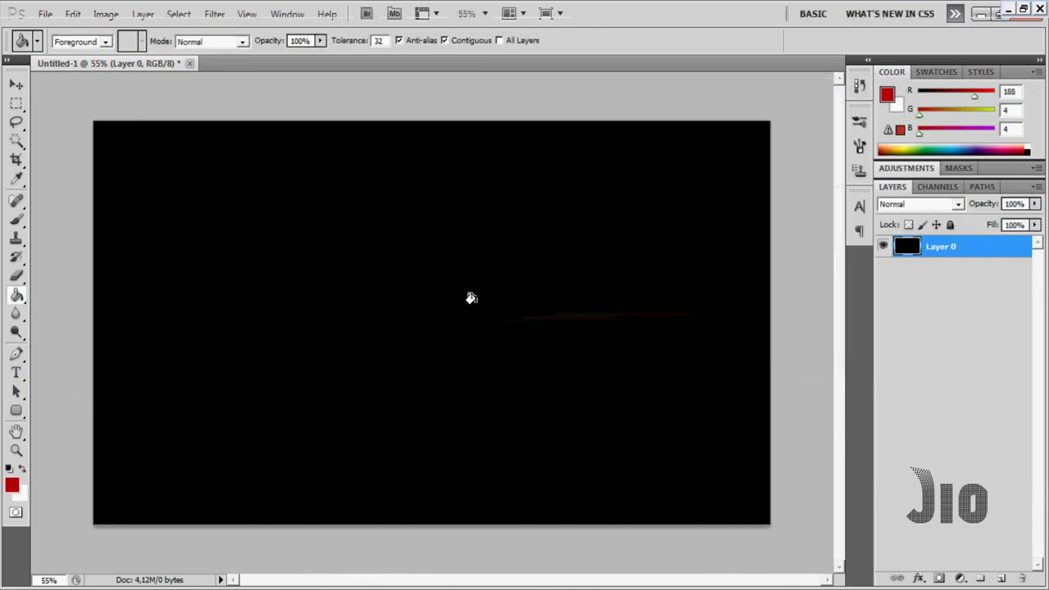
pyautogui.click(472, 298)
pyautogui.hotkey('ctrl', 'alt', 'z')
pyautogui.hotkey('ctrl', 'alt', 'z')
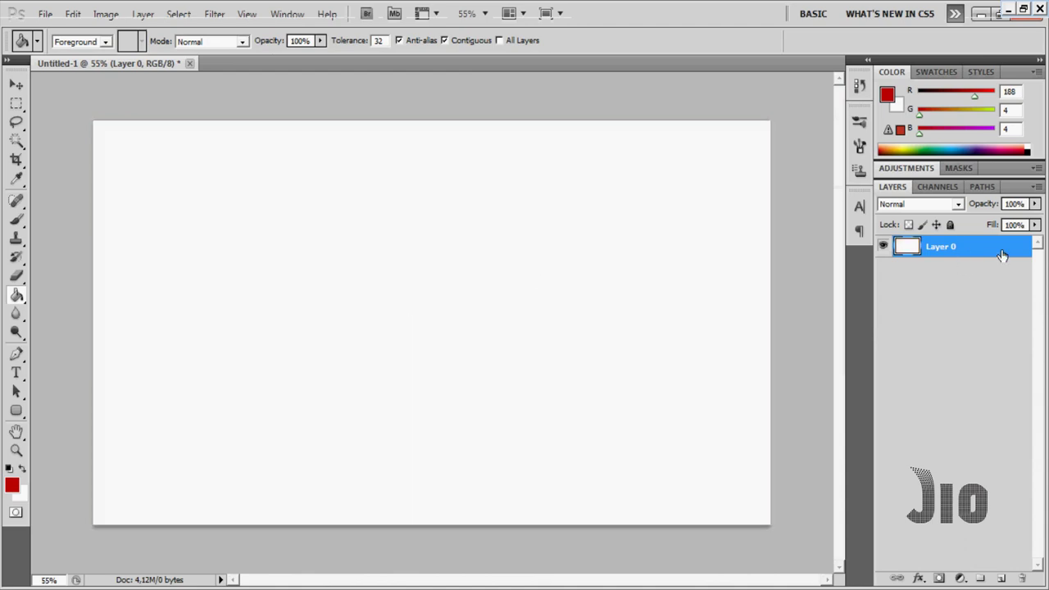
pyautogui.doubleClick(877, 239)
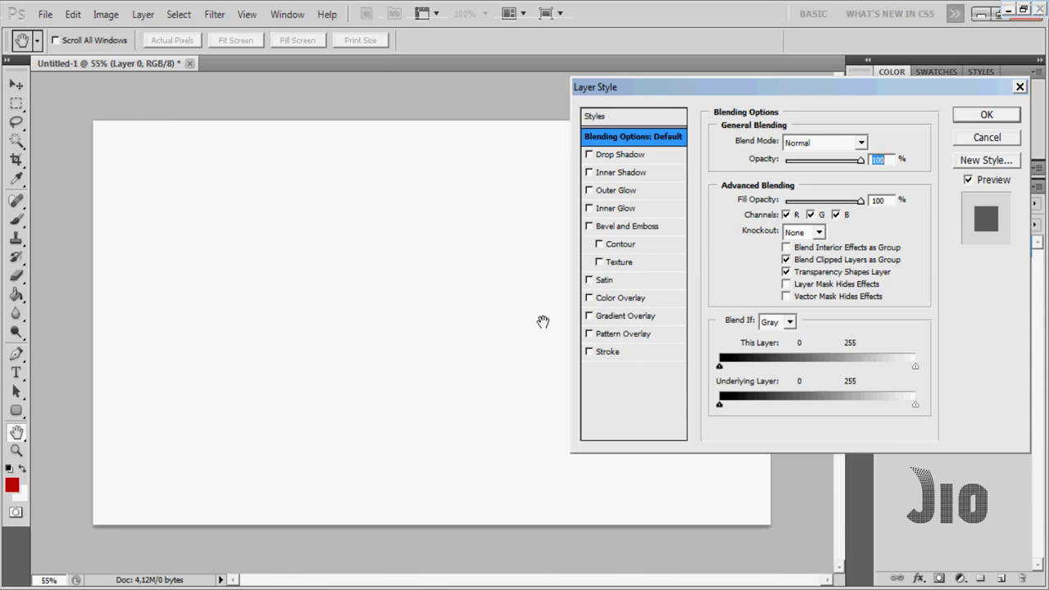
# Step: Add a Color Overlay to Layer 0 and set its colour to black after trying several hues
pyautogui.click(637, 300)
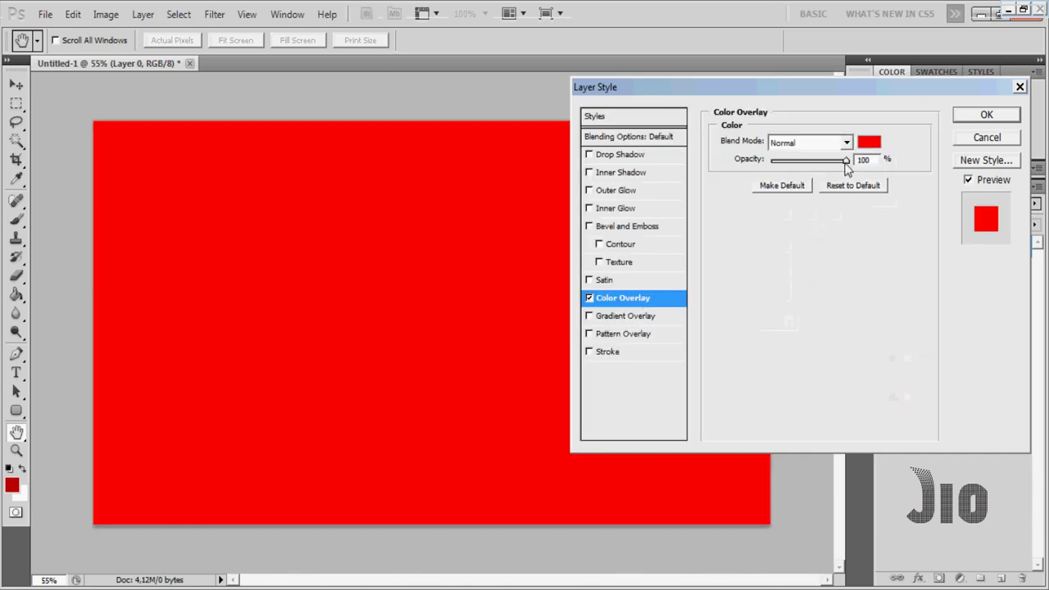
pyautogui.click(870, 146)
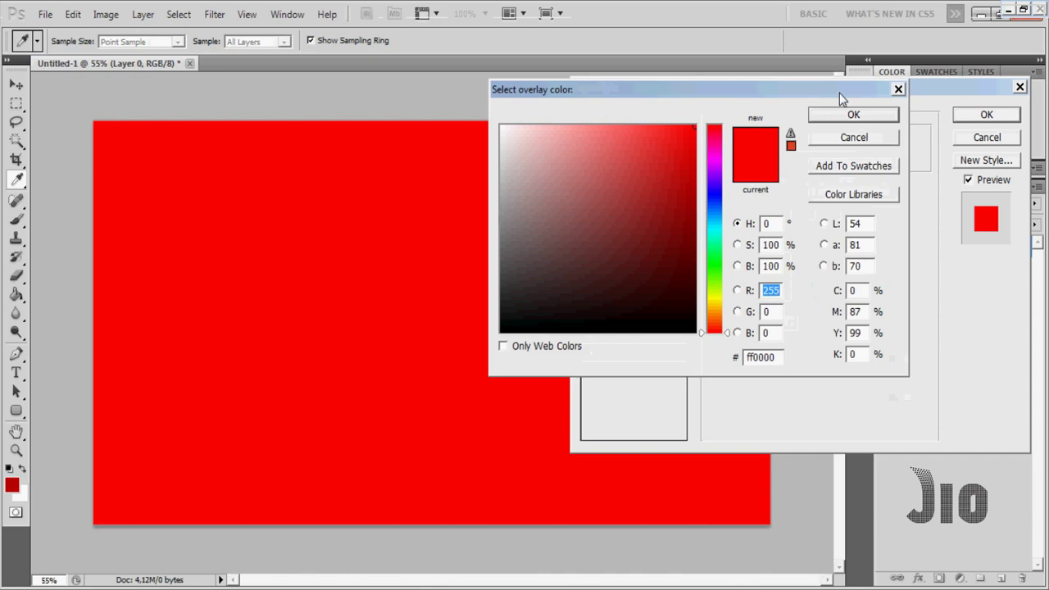
pyautogui.moveTo(839, 93); pyautogui.dragTo(801, 168)
pyautogui.click(847, 169)
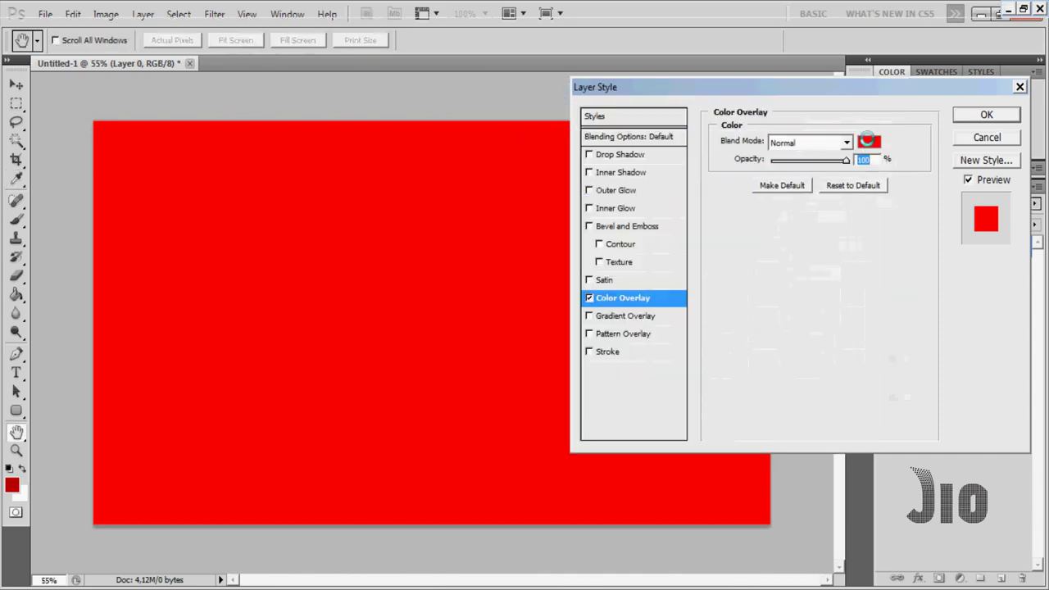
pyautogui.click(869, 143)
pyautogui.moveTo(723, 170); pyautogui.dragTo(856, 93)
pyautogui.click(596, 321)
pyautogui.moveTo(695, 234); pyautogui.dragTo(744, 163)
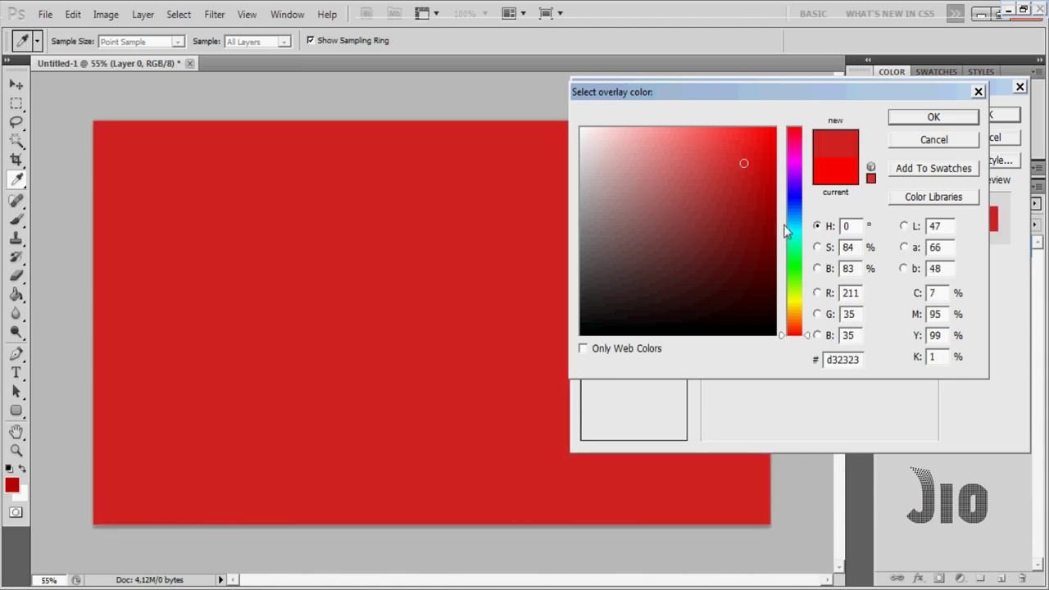
pyautogui.click(784, 225)
pyautogui.click(744, 208)
pyautogui.click(763, 174)
pyautogui.click(797, 175)
pyautogui.click(727, 224)
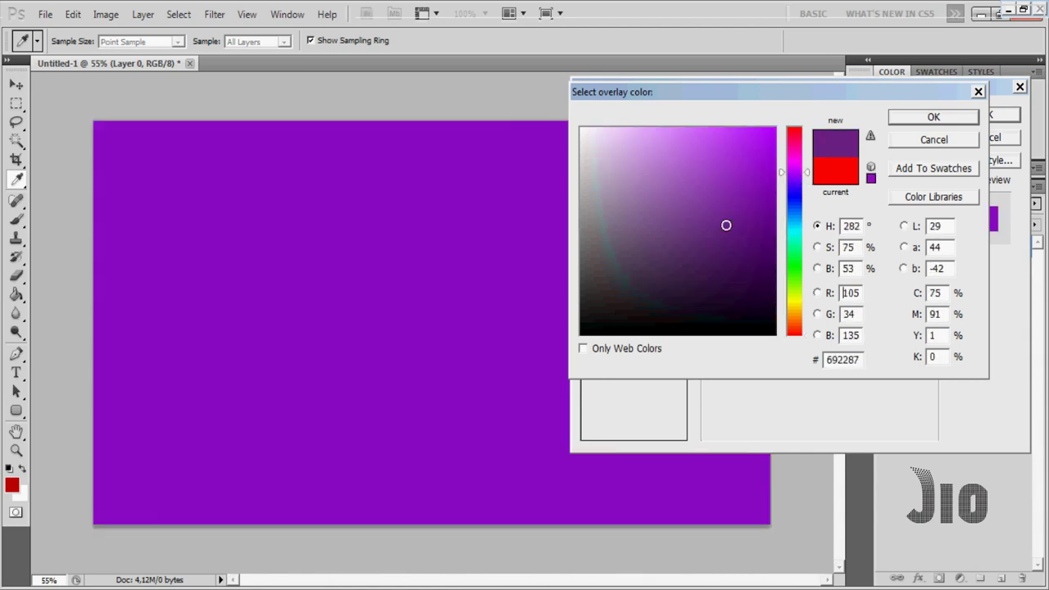
pyautogui.click(668, 182)
pyautogui.click(790, 268)
pyautogui.click(792, 231)
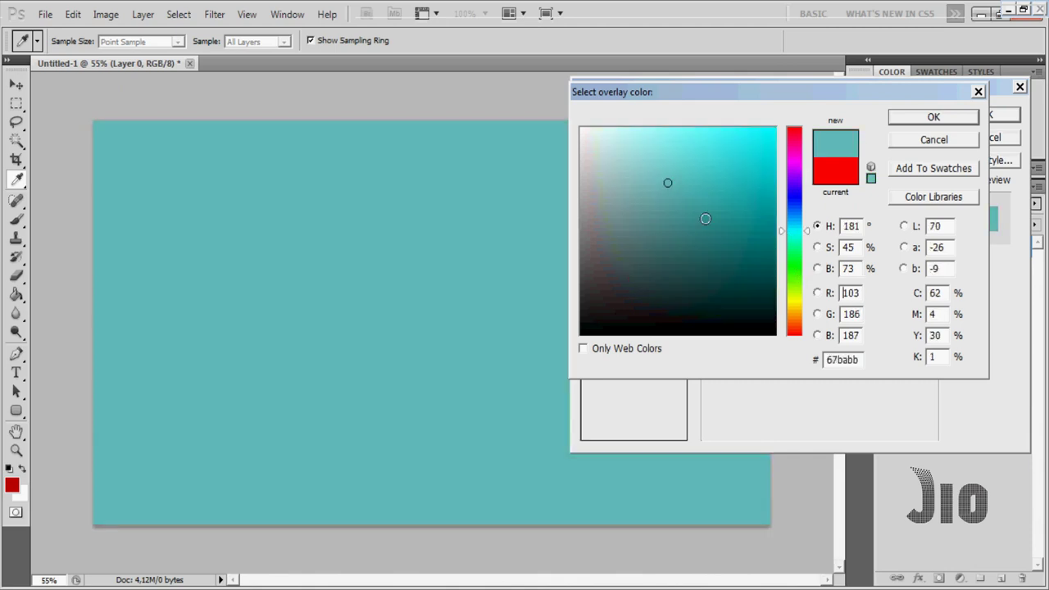
pyautogui.click(705, 216)
pyautogui.click(760, 145)
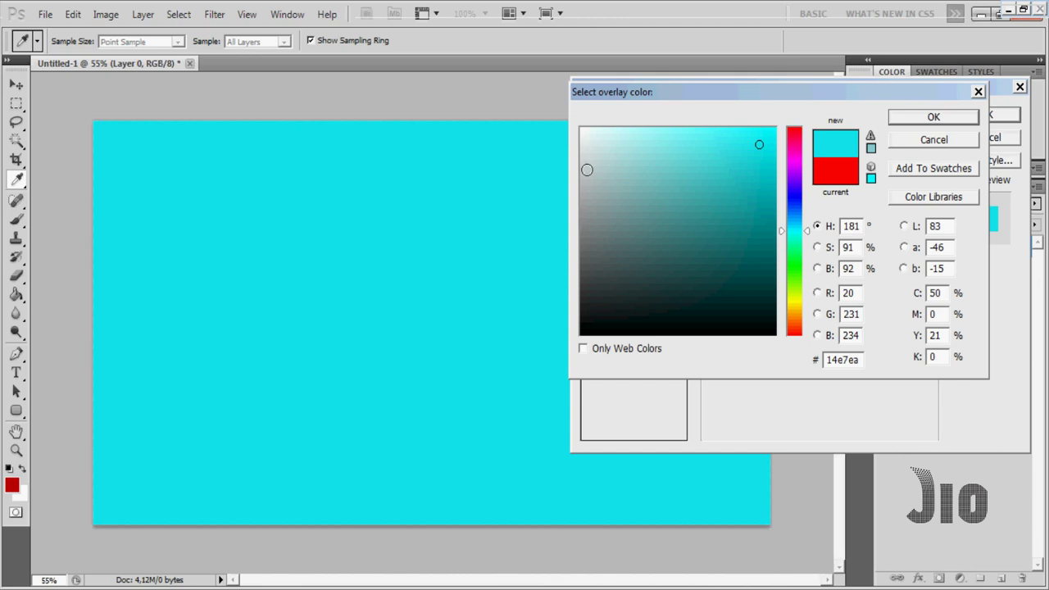
pyautogui.moveTo(800, 231); pyautogui.dragTo(800, 129)
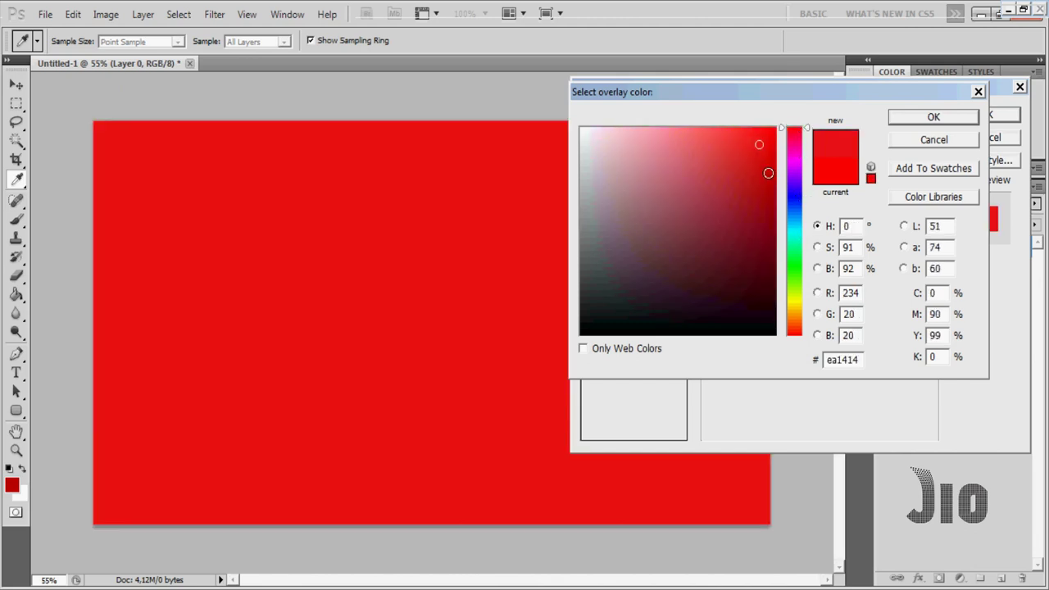
pyautogui.moveTo(769, 173); pyautogui.dragTo(774, 330)
pyautogui.click(900, 119)
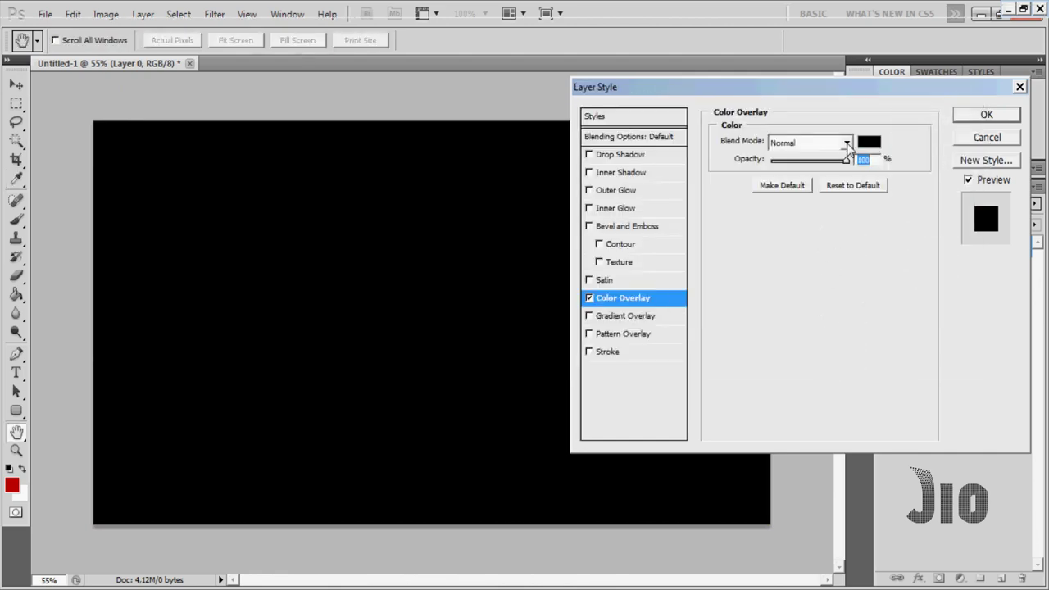
# Step: Check the overlay and layer blend mode lists, leaving both on Normal
pyautogui.click(847, 145)
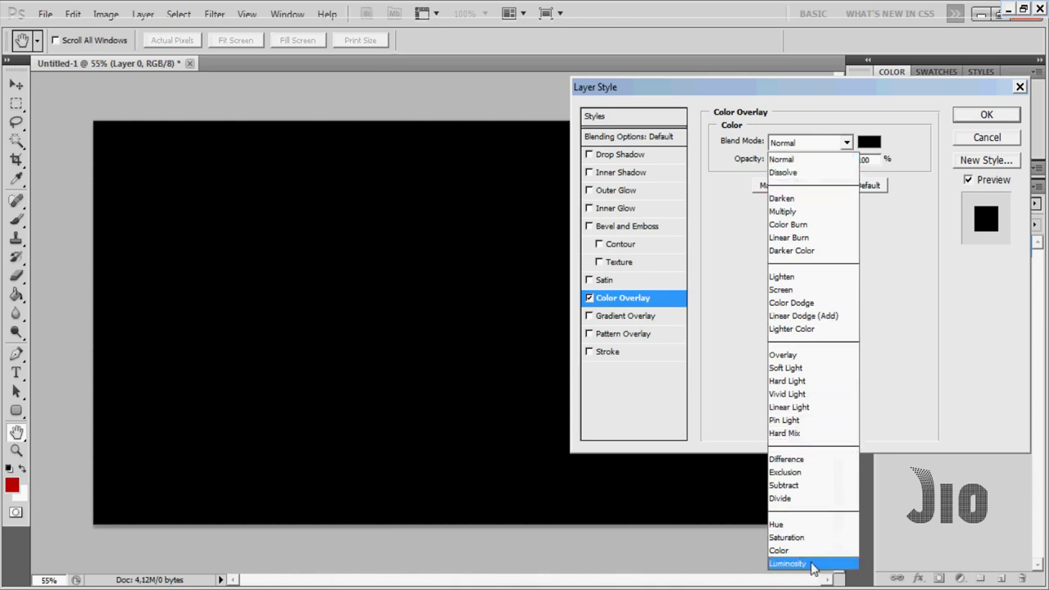
pyautogui.click(892, 97)
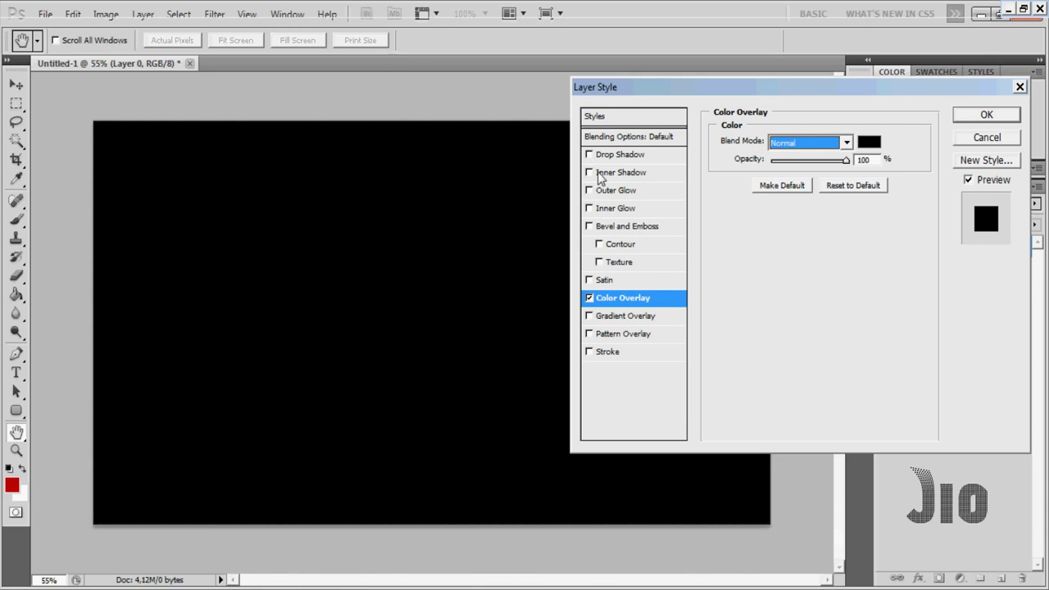
pyautogui.moveTo(854, 96); pyautogui.dragTo(510, 159)
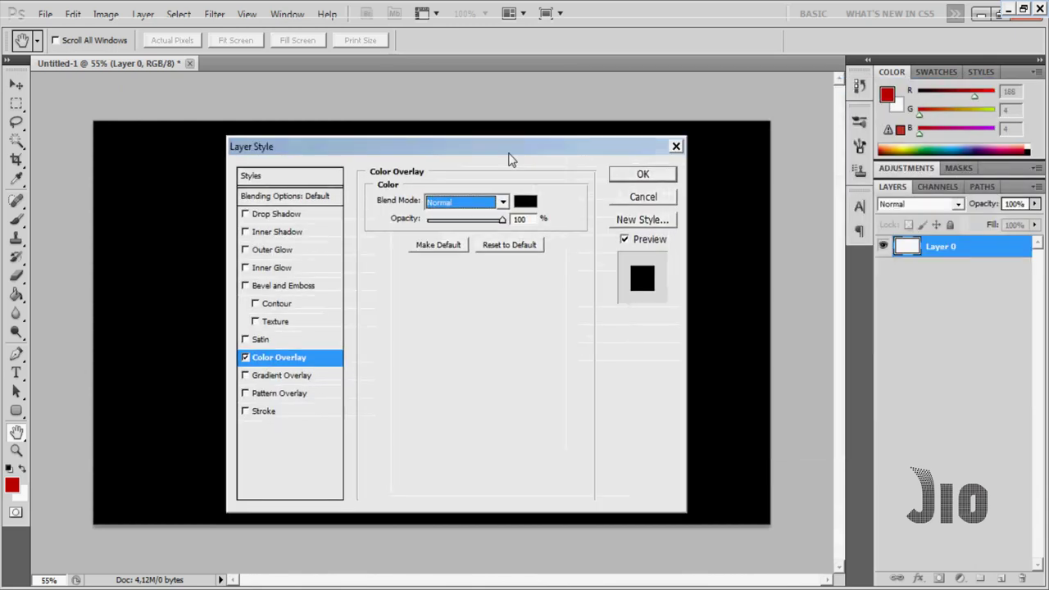
pyautogui.click(957, 204)
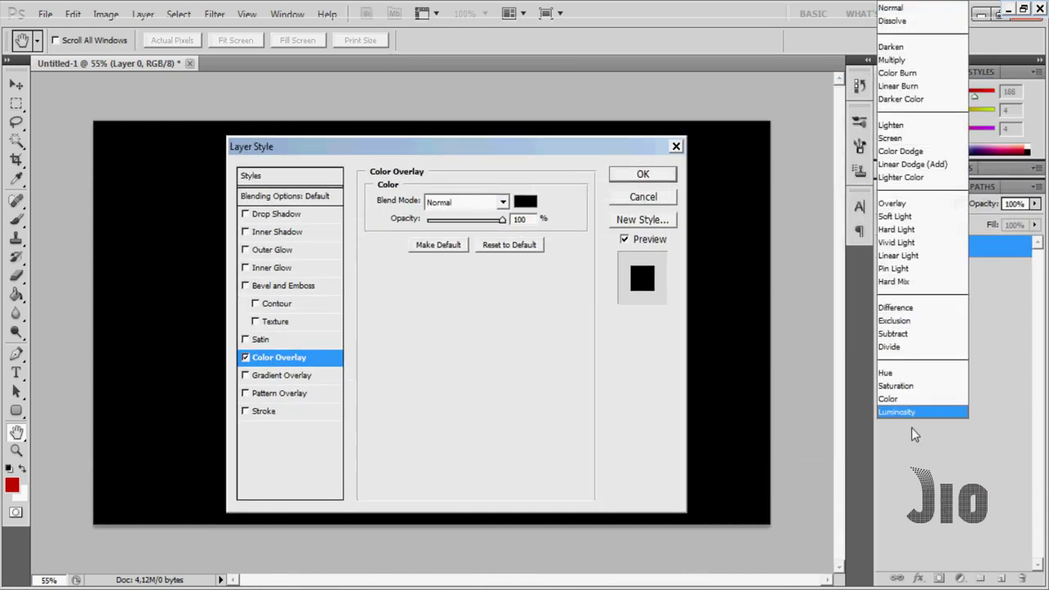
pyautogui.click(538, 159)
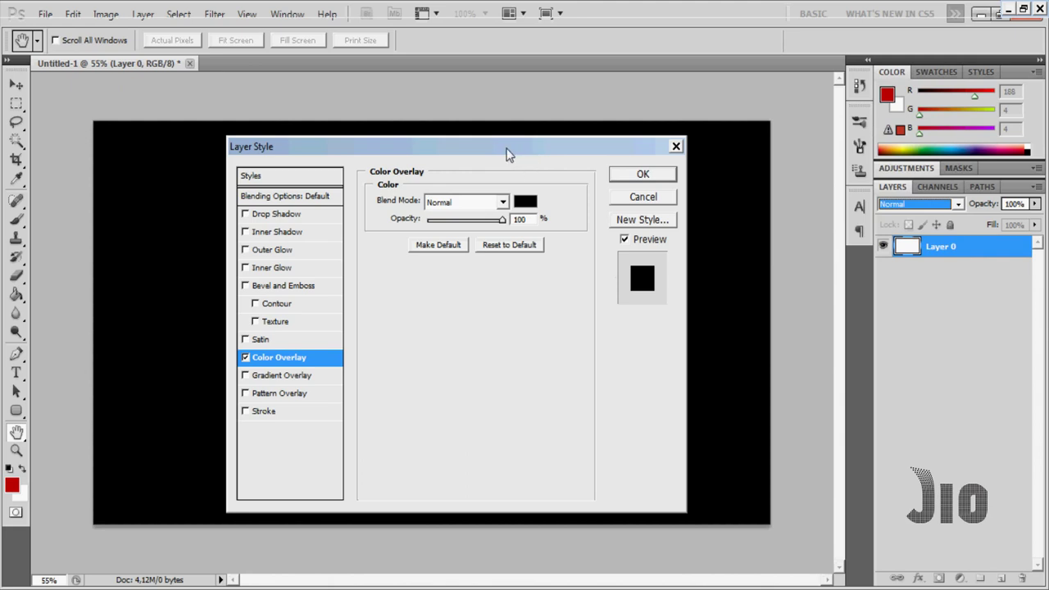
pyautogui.moveTo(506, 150); pyautogui.dragTo(861, 98)
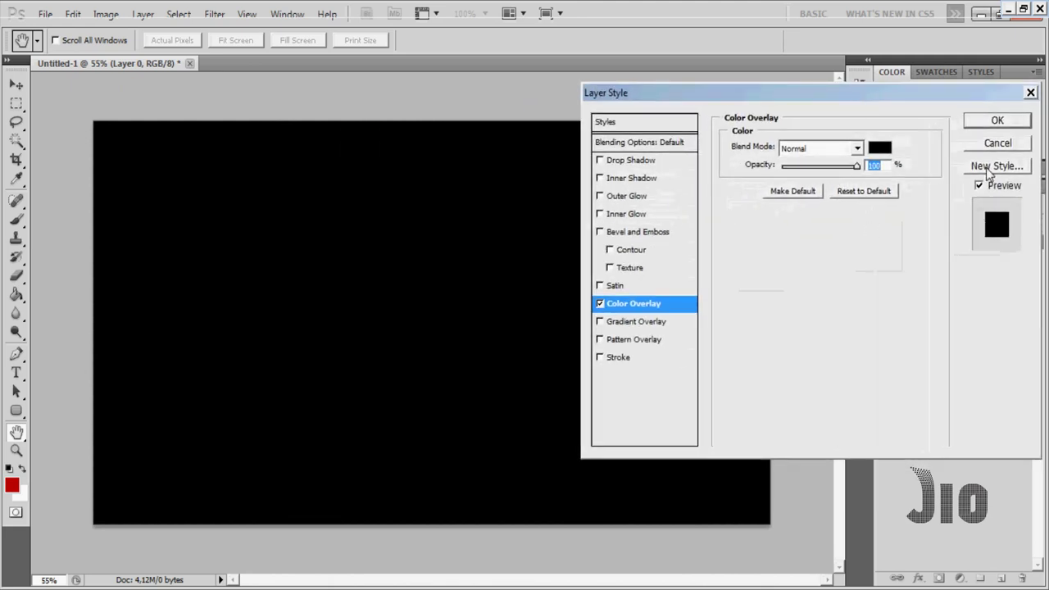
# Step: Save the black overlay as a new style named Style 1 and apply the layer style
pyautogui.click(996, 167)
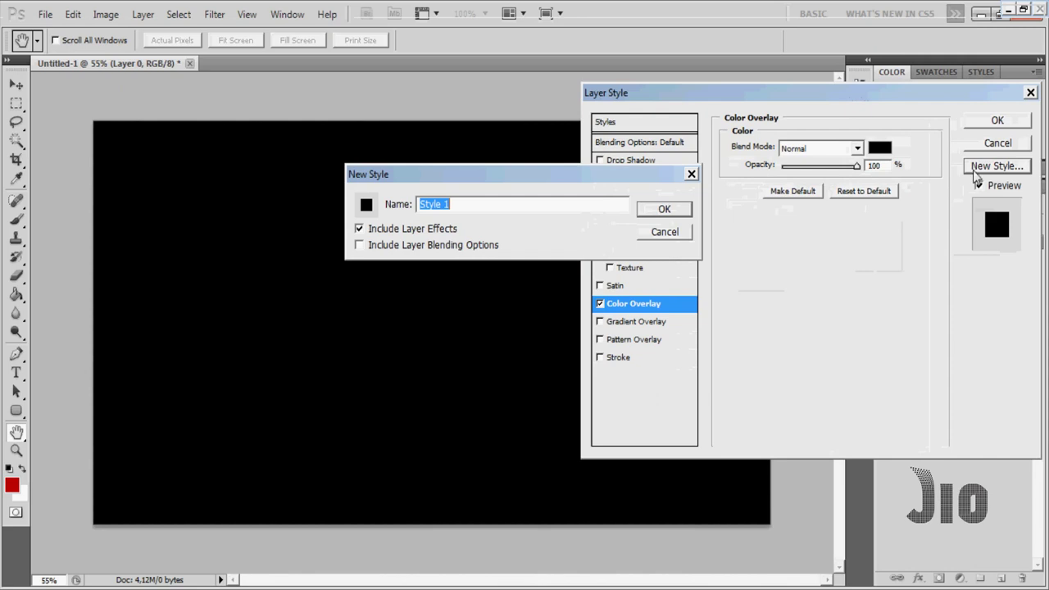
pyautogui.click(664, 209)
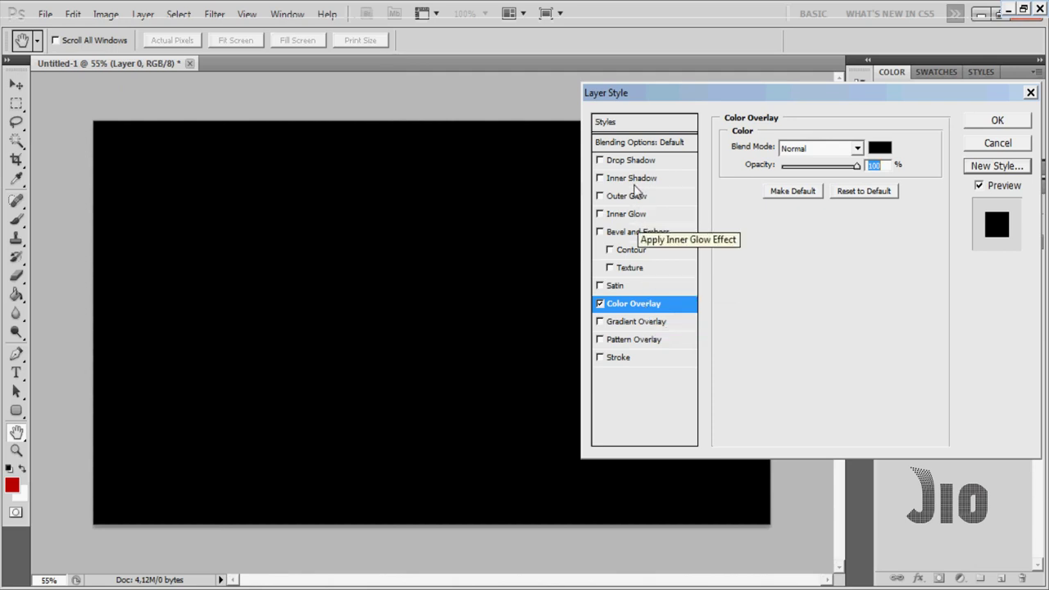
pyautogui.click(988, 122)
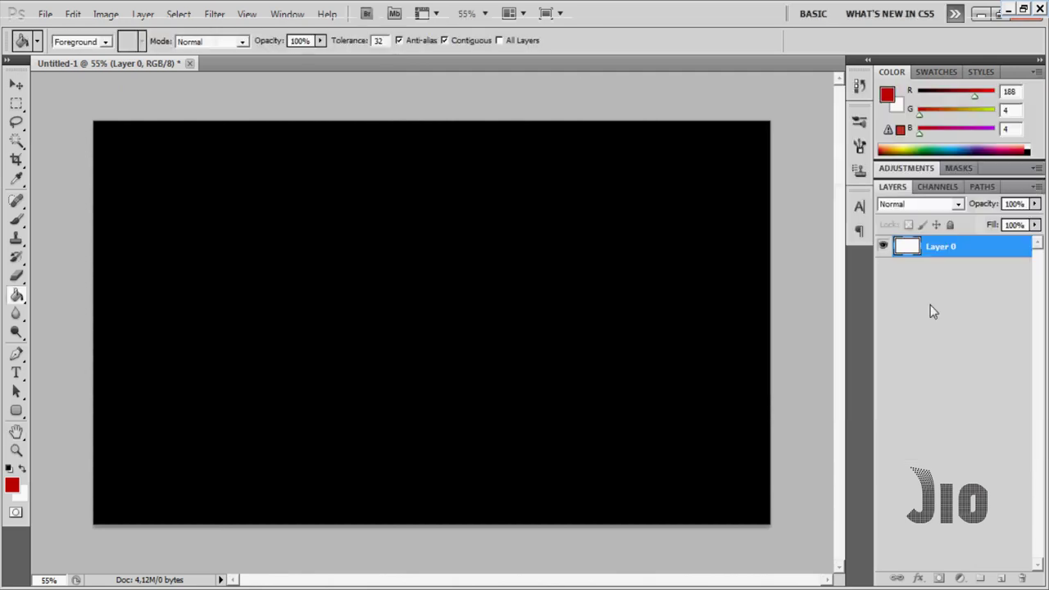
# Step: Rename Layer 0 to BACKGROUND
pyautogui.doubleClick(941, 248)
pyautogui.write('BACKG')
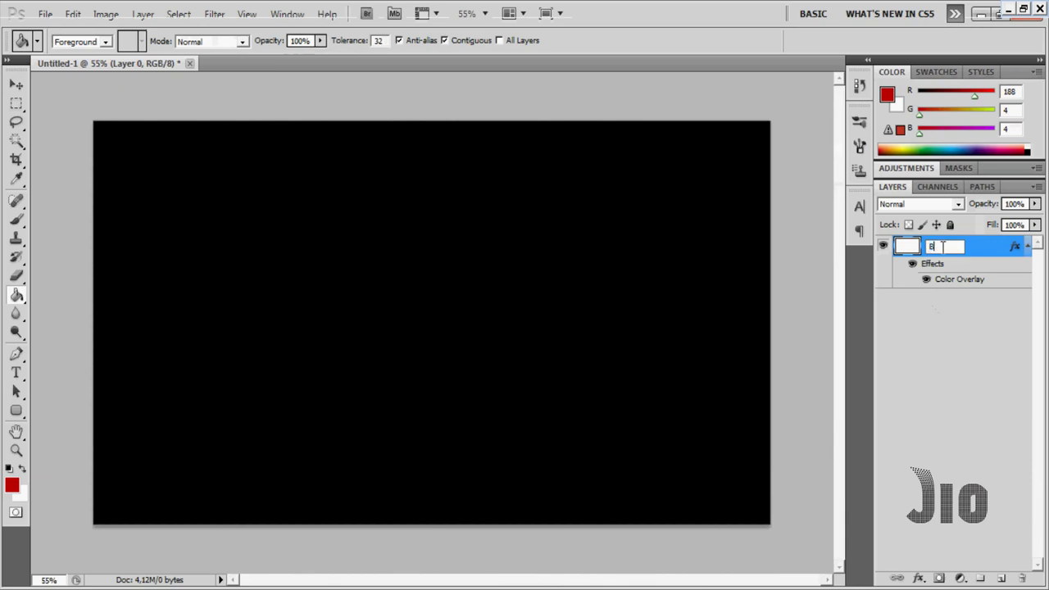
pyautogui.write('RO')
pyautogui.click(920, 364)
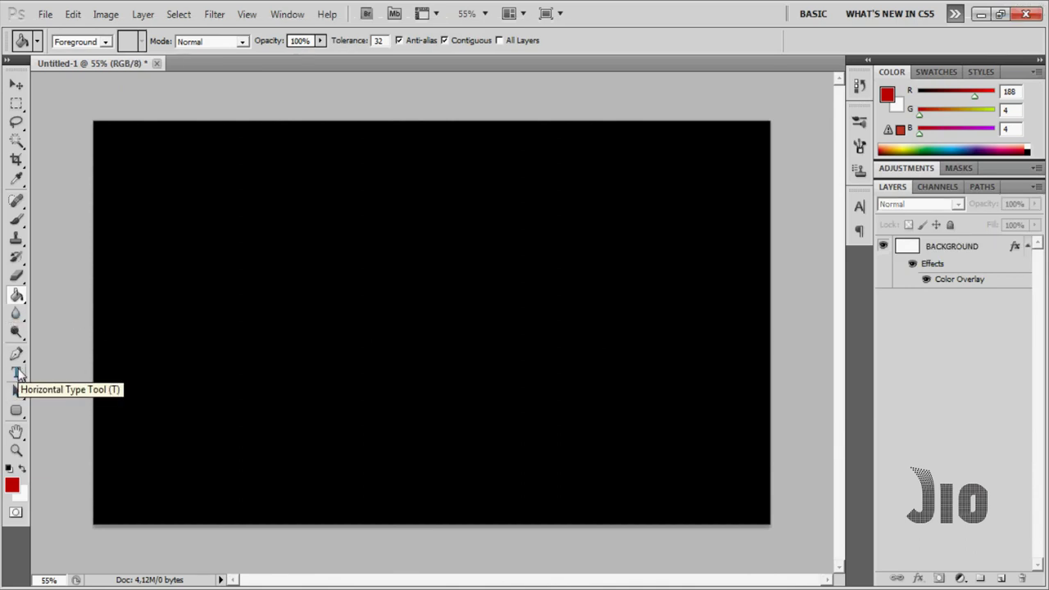
# Step: Type TEST on the canvas and colour the text white
pyautogui.click(17, 373)
pyautogui.click(360, 250)
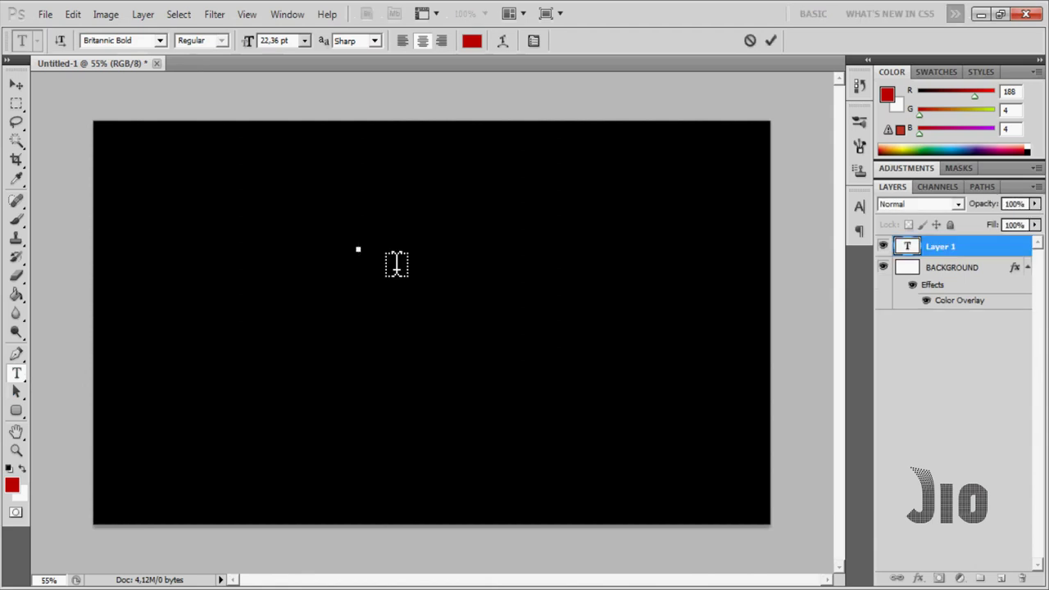
pyautogui.write('TEST')
pyautogui.hotkey('ctrl', 'a')
pyautogui.click(473, 42)
pyautogui.click(584, 133)
pyautogui.click(933, 114)
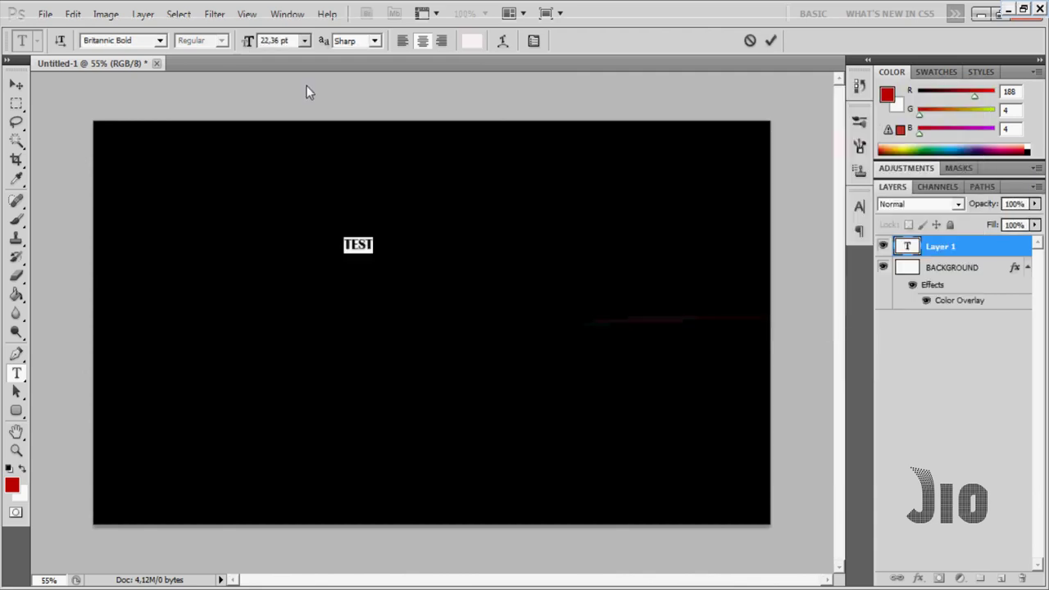
# Step: Set the TEST text font to Arial Black and commit it
pyautogui.click(160, 40)
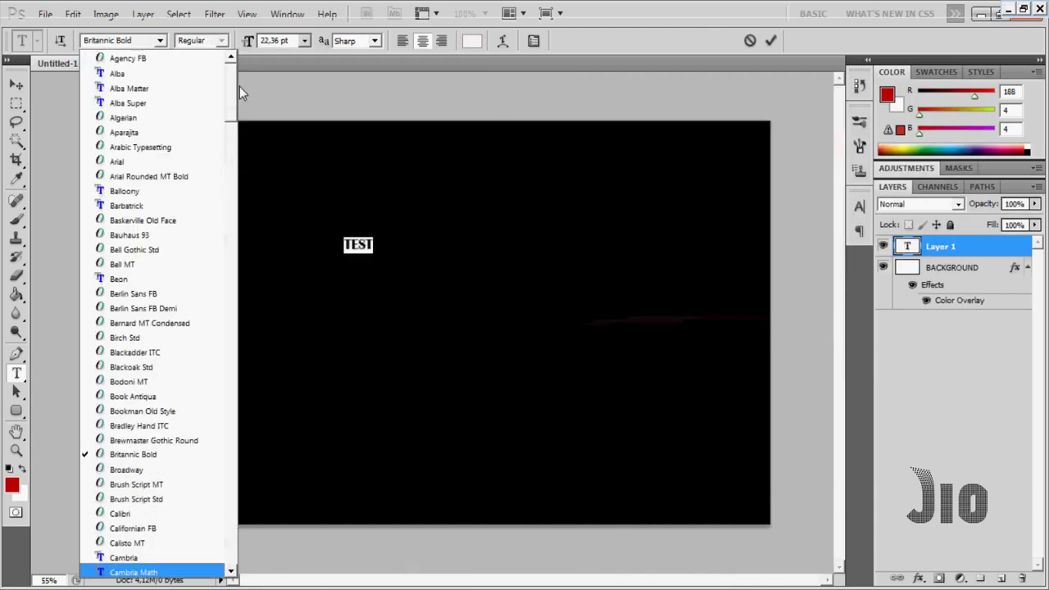
pyautogui.click(131, 162)
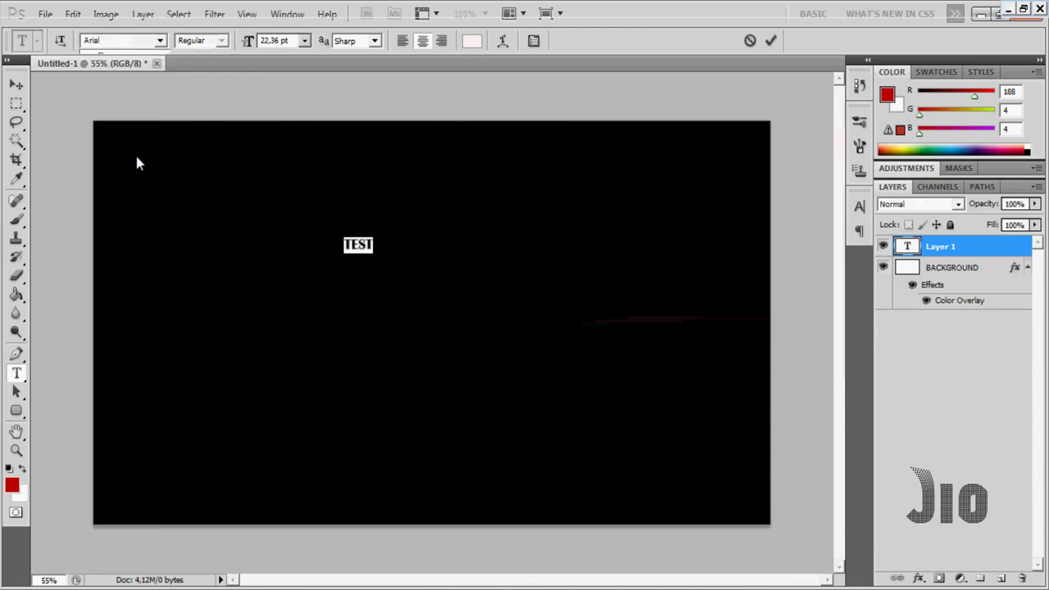
pyautogui.click(221, 40)
pyautogui.click(206, 121)
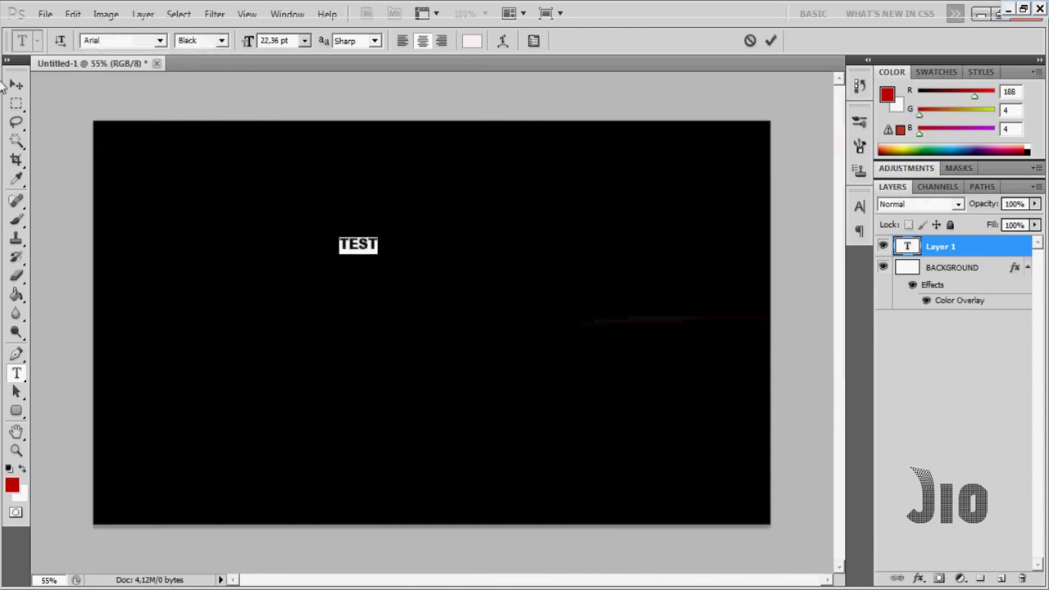
pyautogui.click(15, 85)
# Step: Scale the TEST text up with Free Transform and centre it on the canvas
pyautogui.hotkey('ctrl', 't')
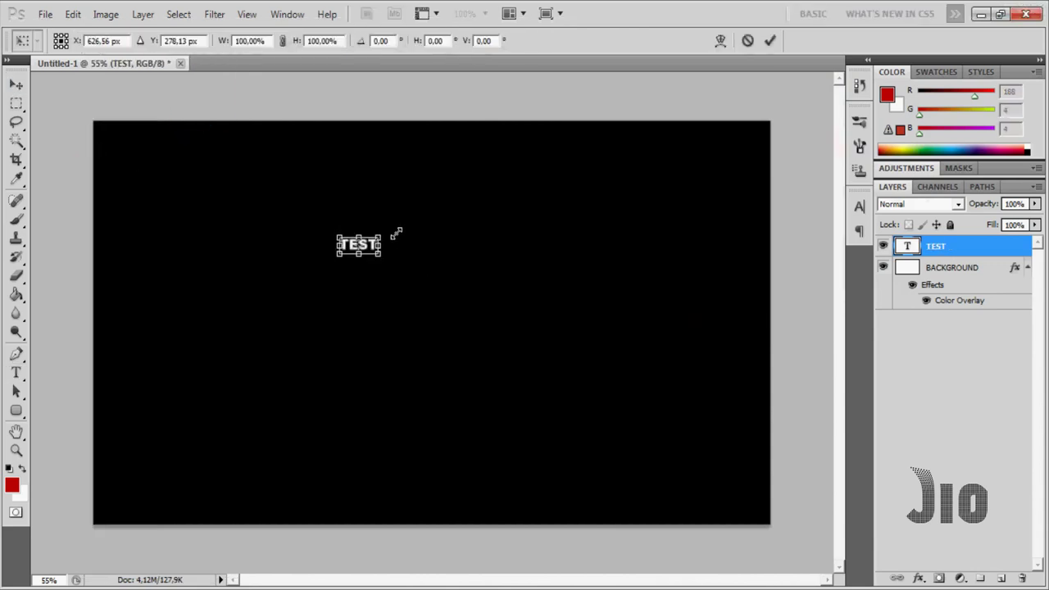
pyautogui.moveTo(385, 233); pyautogui.dragTo(808, 70)
pyautogui.moveTo(671, 185)
pyautogui.mouseDown()
pyautogui.moveTo(632, 251)
pyautogui.moveTo(578, 297)
pyautogui.mouseUp()
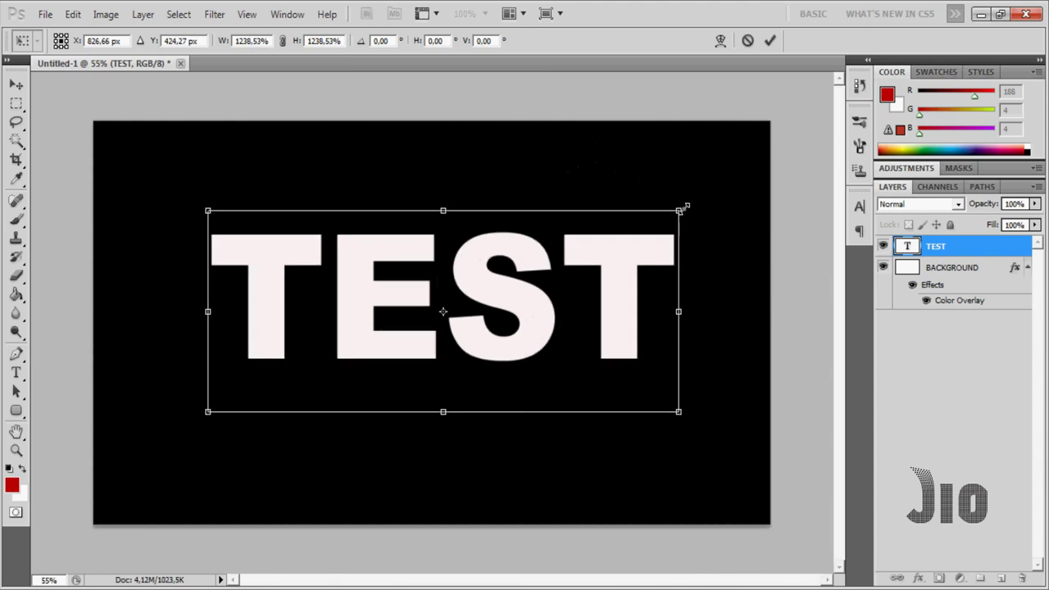
pyautogui.moveTo(683, 212); pyautogui.dragTo(760, 169)
pyautogui.moveTo(696, 246); pyautogui.dragTo(648, 265)
pyautogui.press('Return')
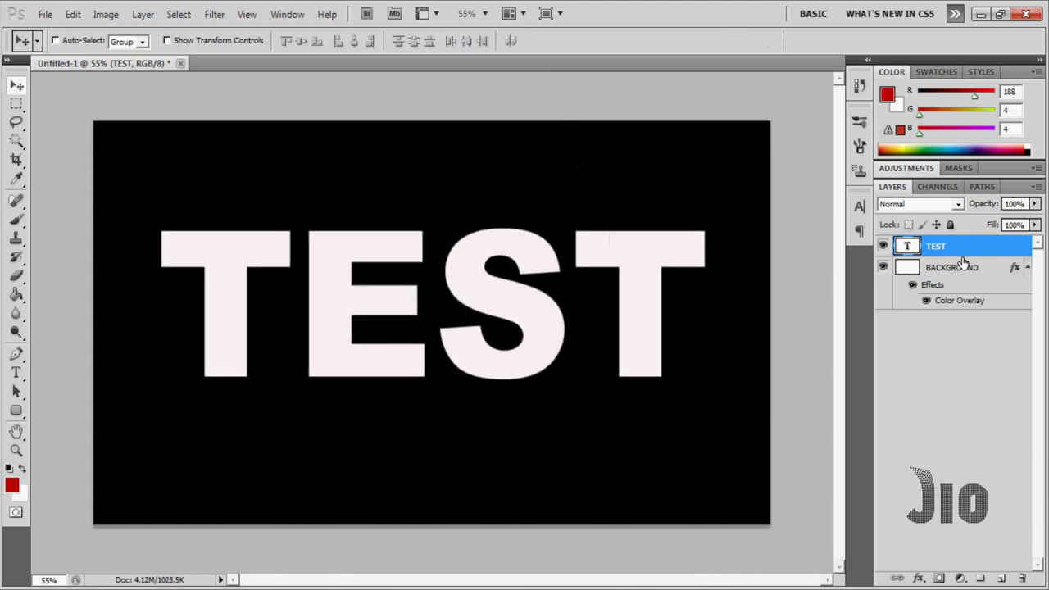
# Step: Add a Color Overlay effect to the TEST layer
pyautogui.doubleClick(984, 246)
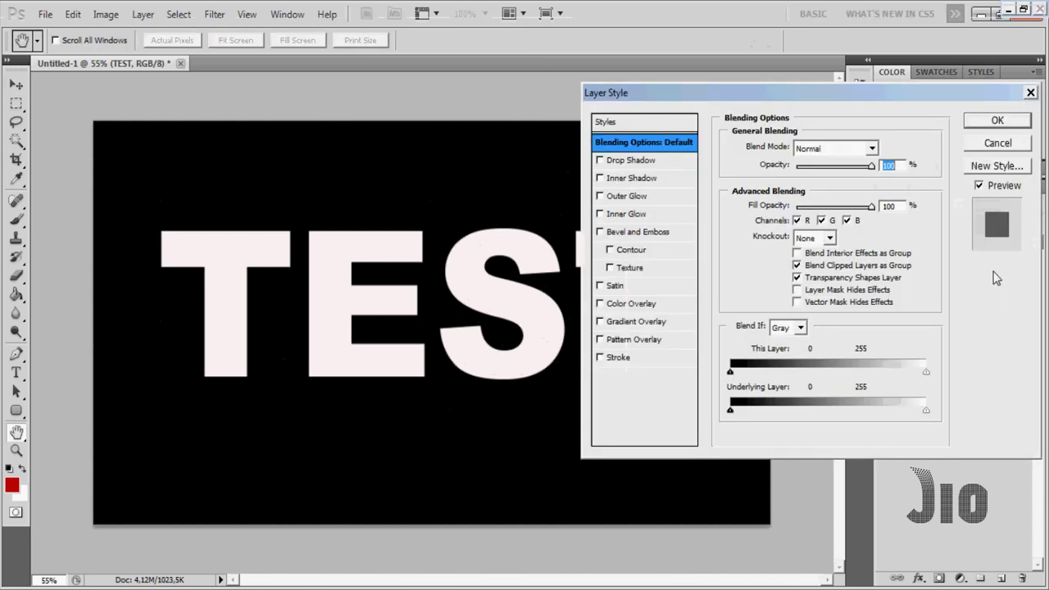
pyautogui.moveTo(840, 95); pyautogui.dragTo(881, 46)
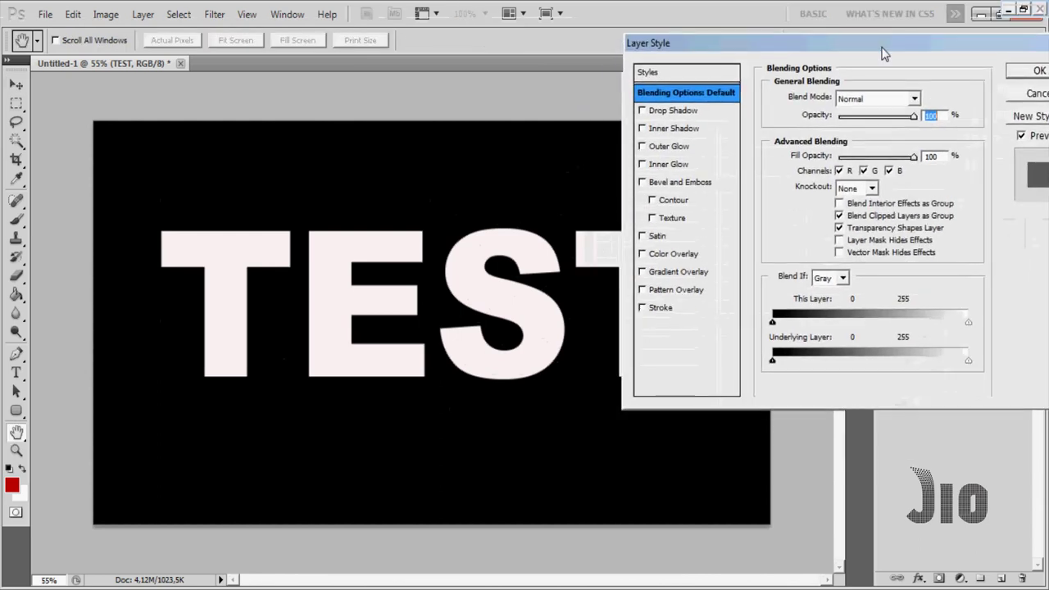
pyautogui.click(676, 254)
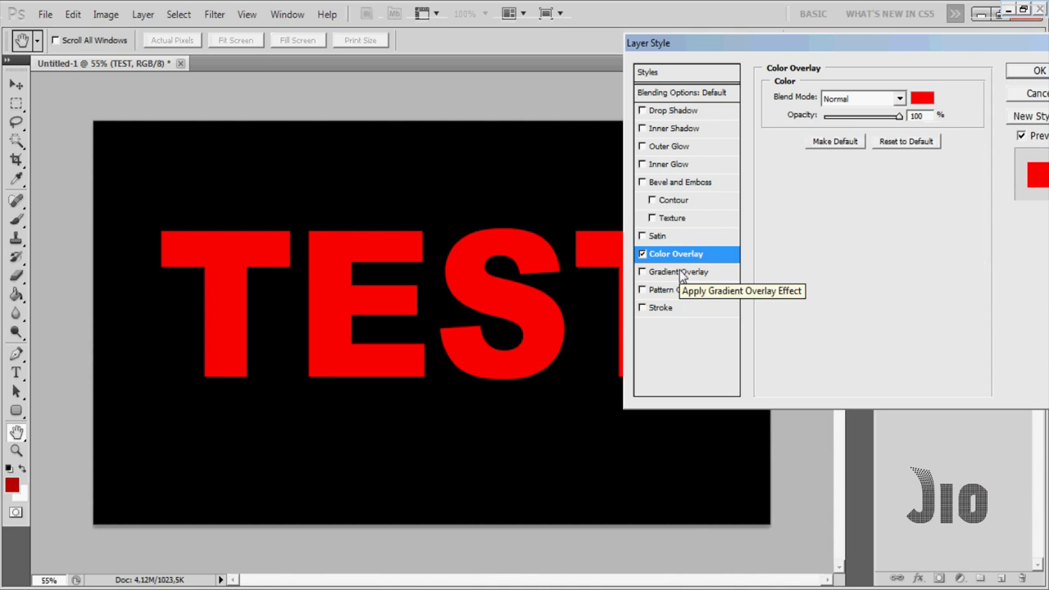
pyautogui.click(644, 255)
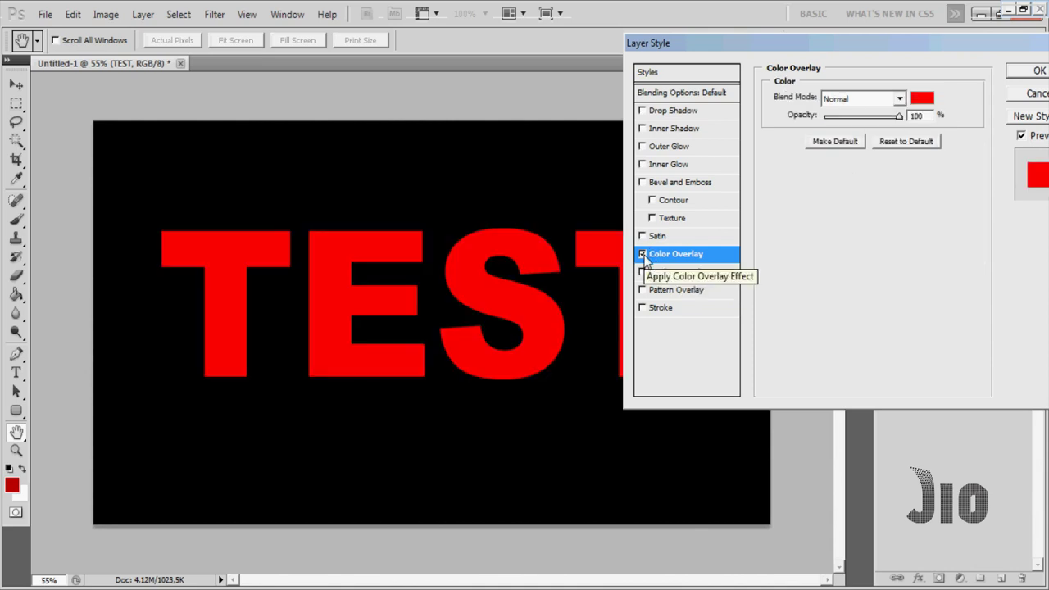
pyautogui.click(644, 255)
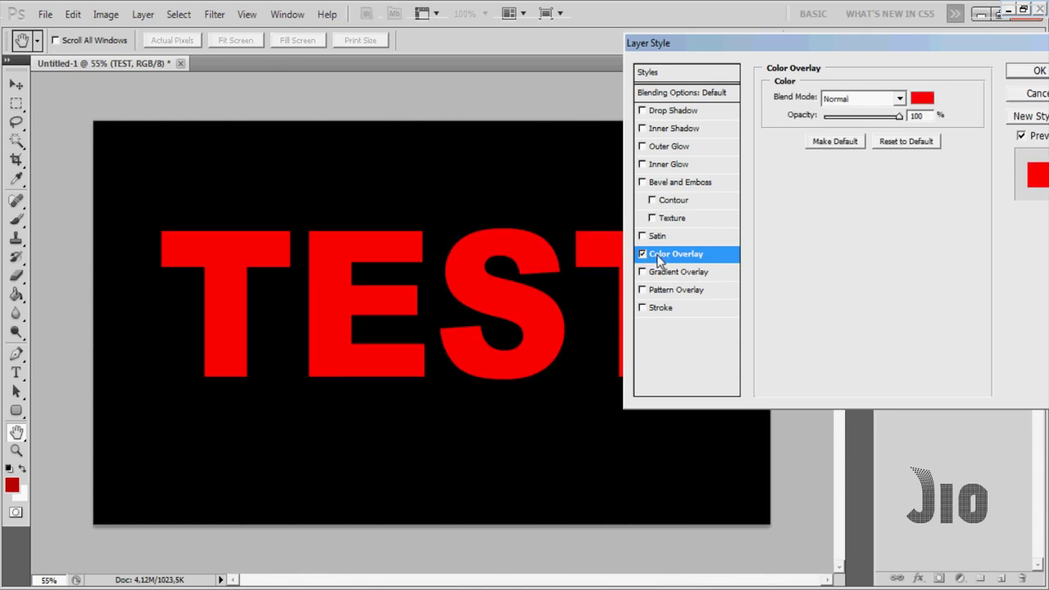
# Step: Change TEST's overlay colour to yellow (fff000) and close Layer Style
pyautogui.click(925, 97)
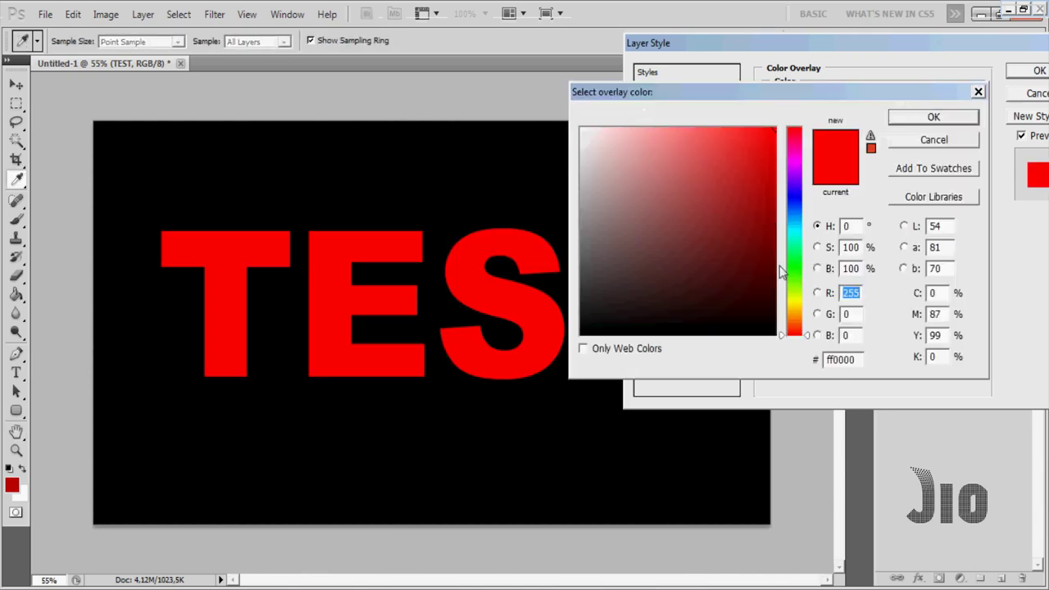
pyautogui.click(794, 303)
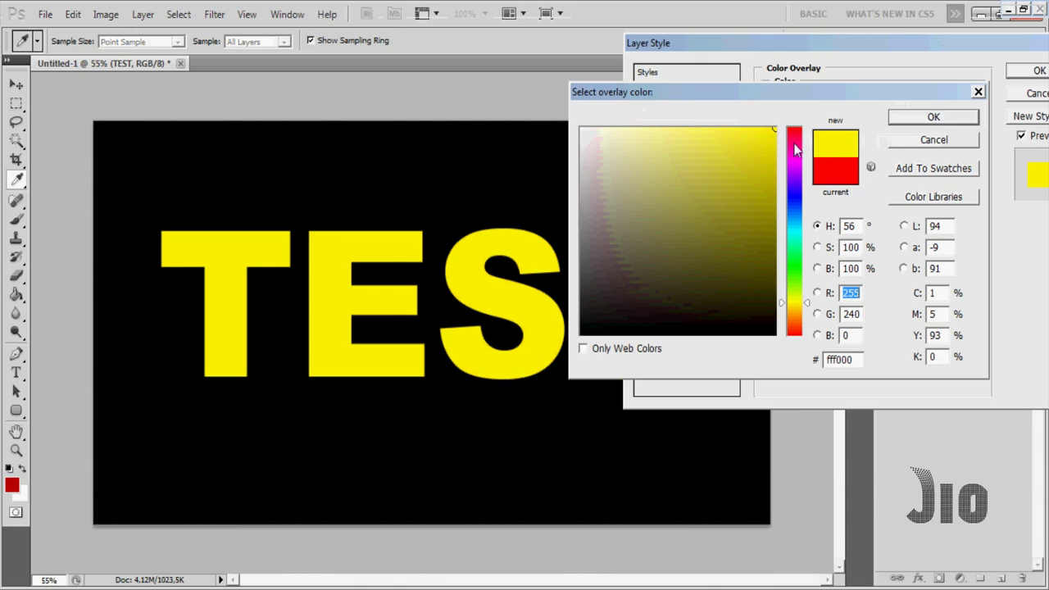
pyautogui.click(931, 117)
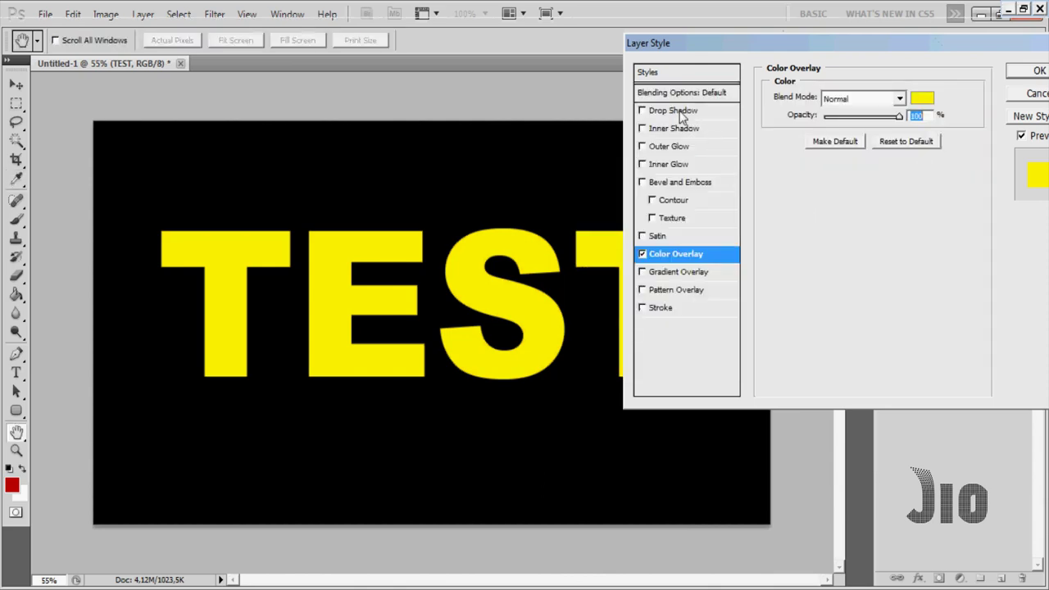
pyautogui.click(1038, 71)
pyautogui.click(967, 300)
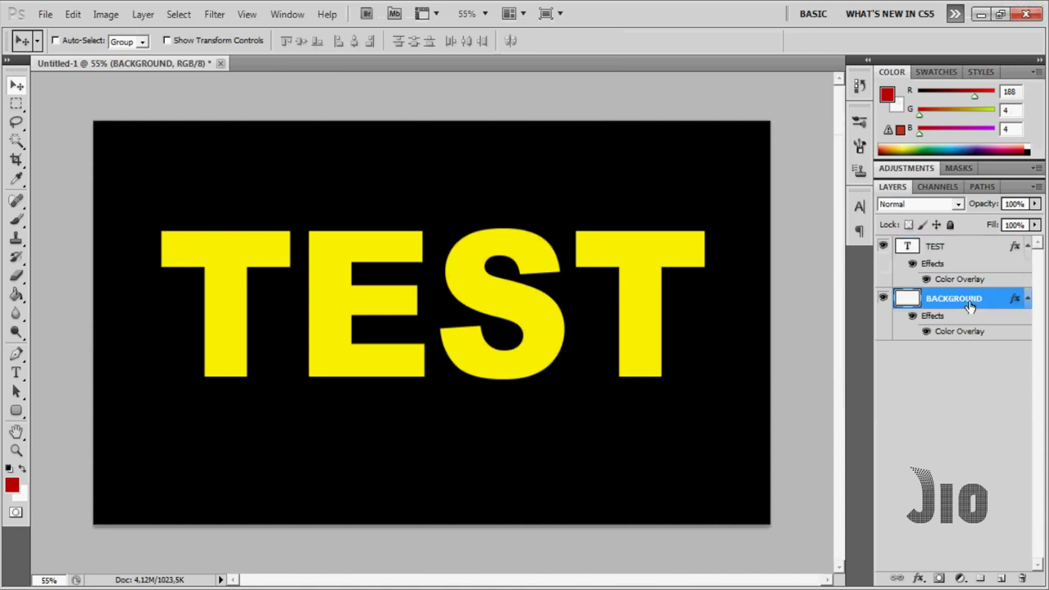
# Step: Hide BACKGROUND's overlay for a white canvas and recolour TEST's overlay red (de0303)
pyautogui.click(912, 316)
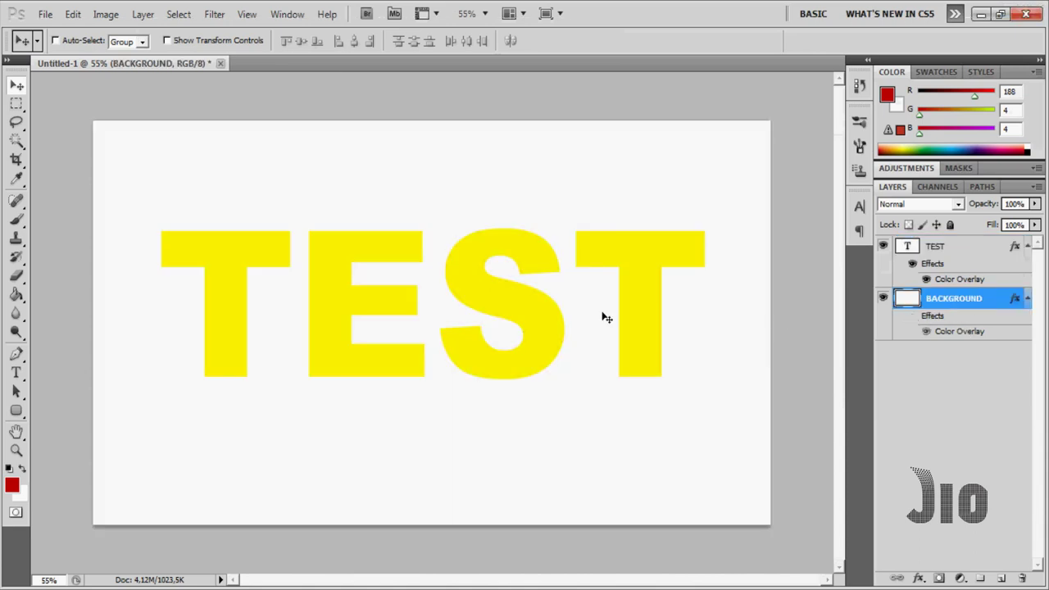
pyautogui.doubleClick(988, 247)
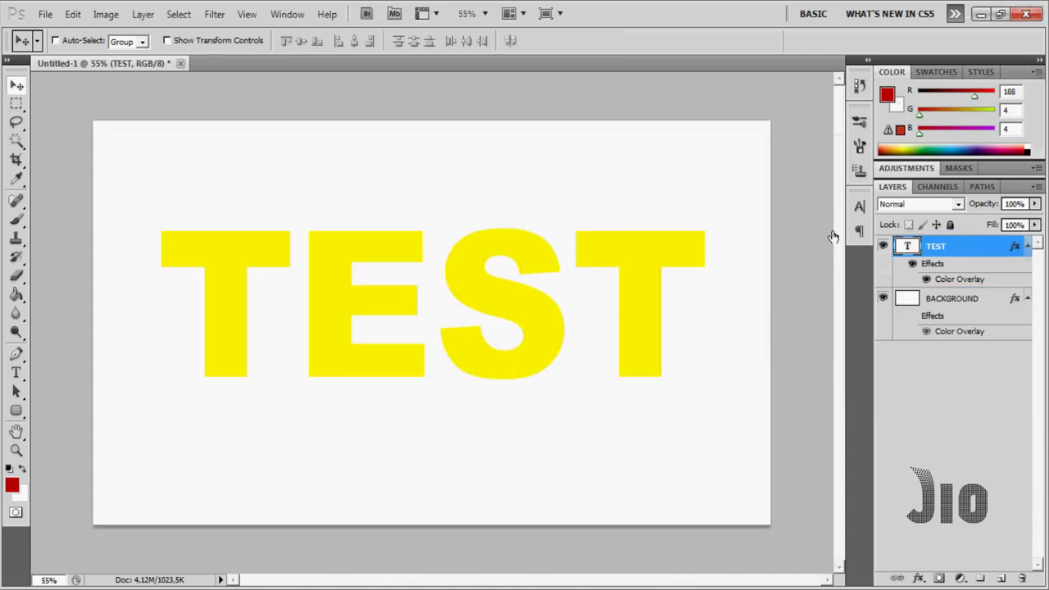
pyautogui.click(697, 259)
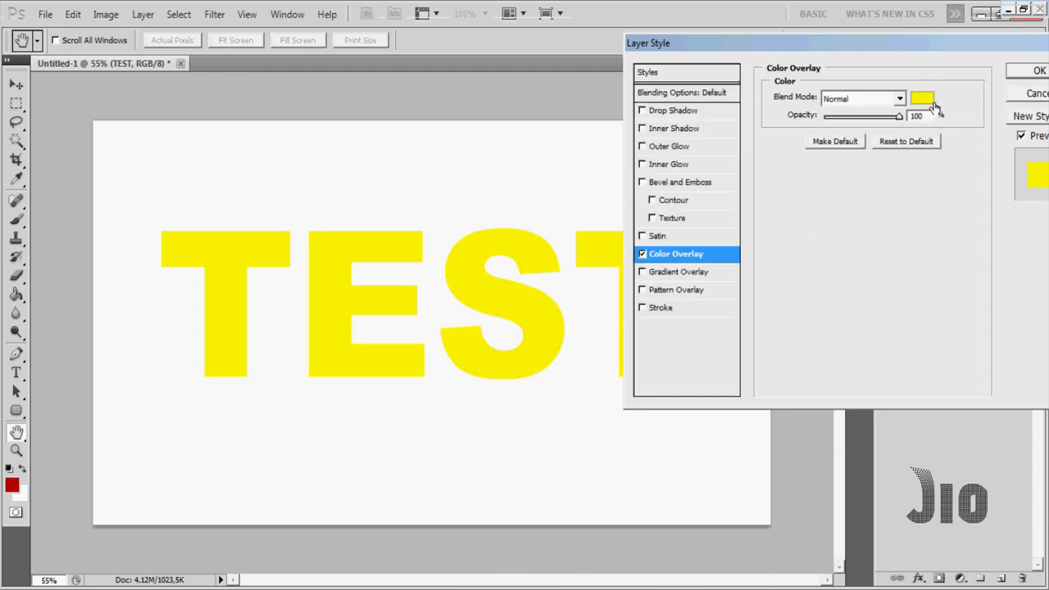
pyautogui.click(928, 105)
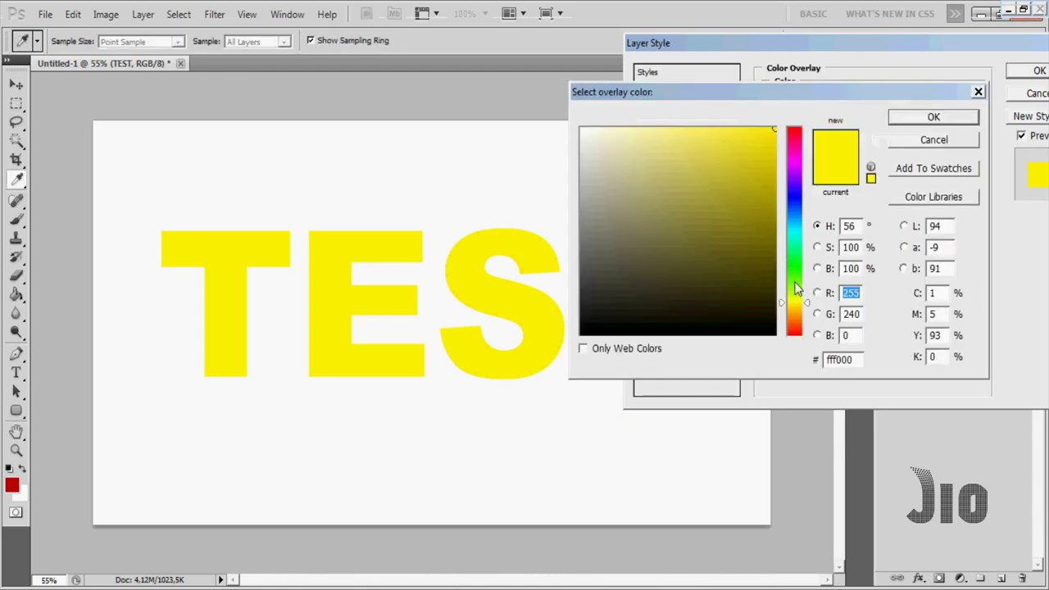
pyautogui.moveTo(799, 308); pyautogui.dragTo(799, 336)
pyautogui.moveTo(774, 154); pyautogui.dragTo(775, 157)
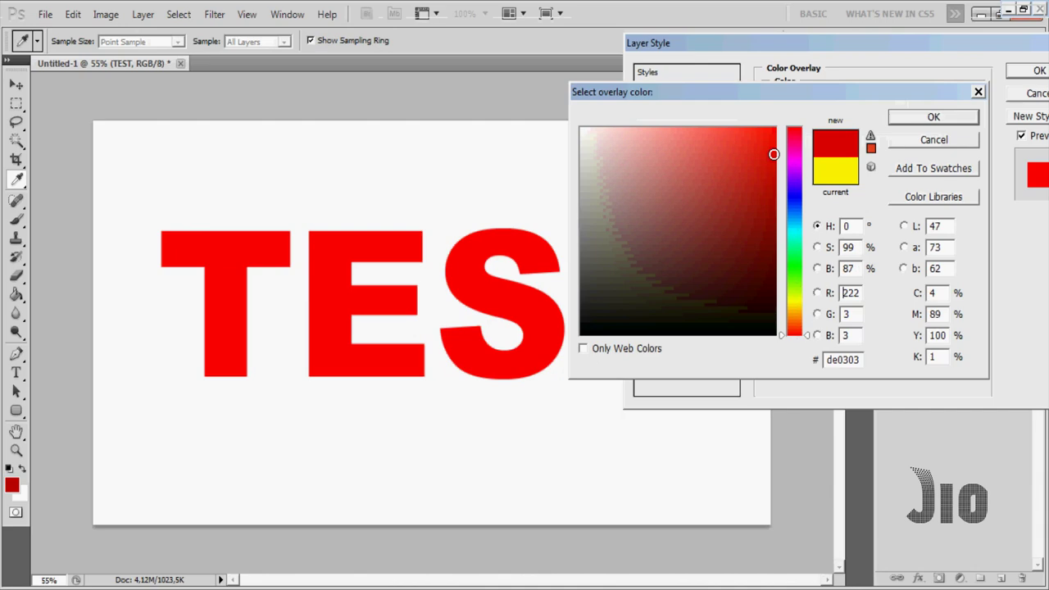
pyautogui.click(932, 117)
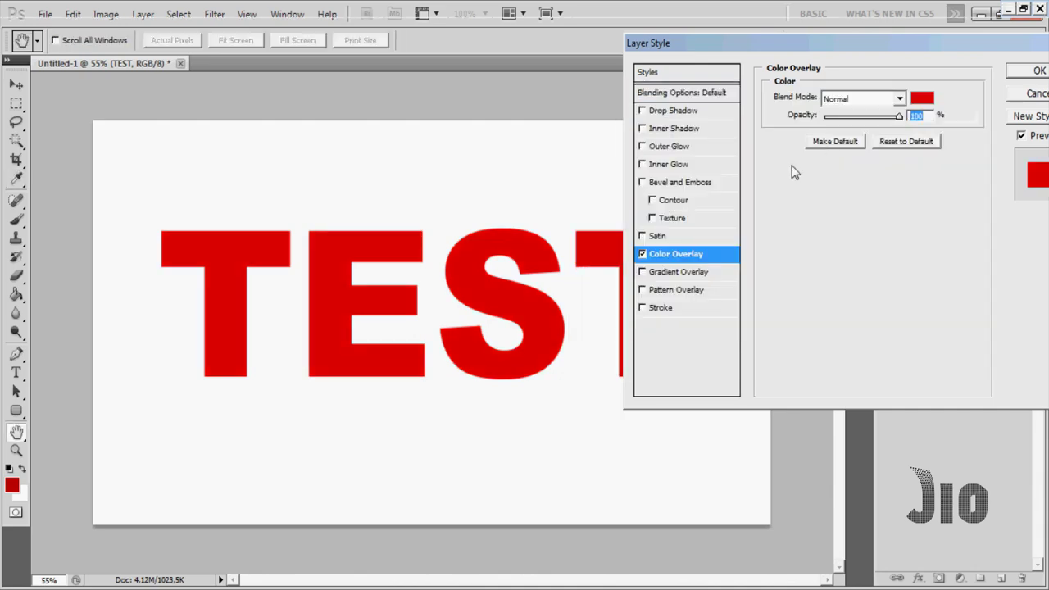
# Step: Add a Drop Shadow to TEST, keeping Multiply blend mode, and adjust its opacity
pyautogui.click(683, 115)
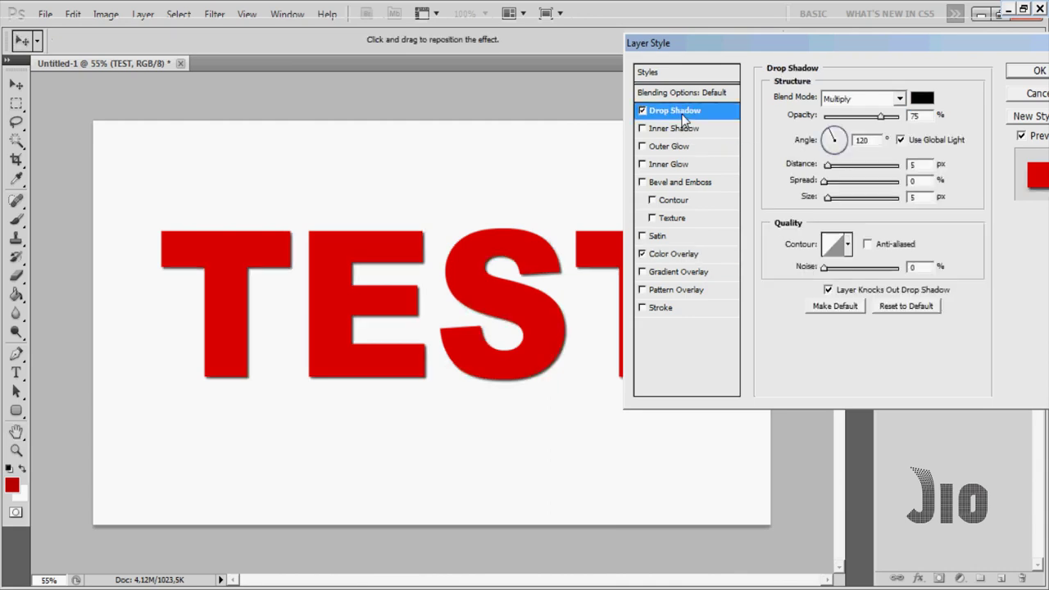
pyautogui.click(693, 115)
pyautogui.click(901, 100)
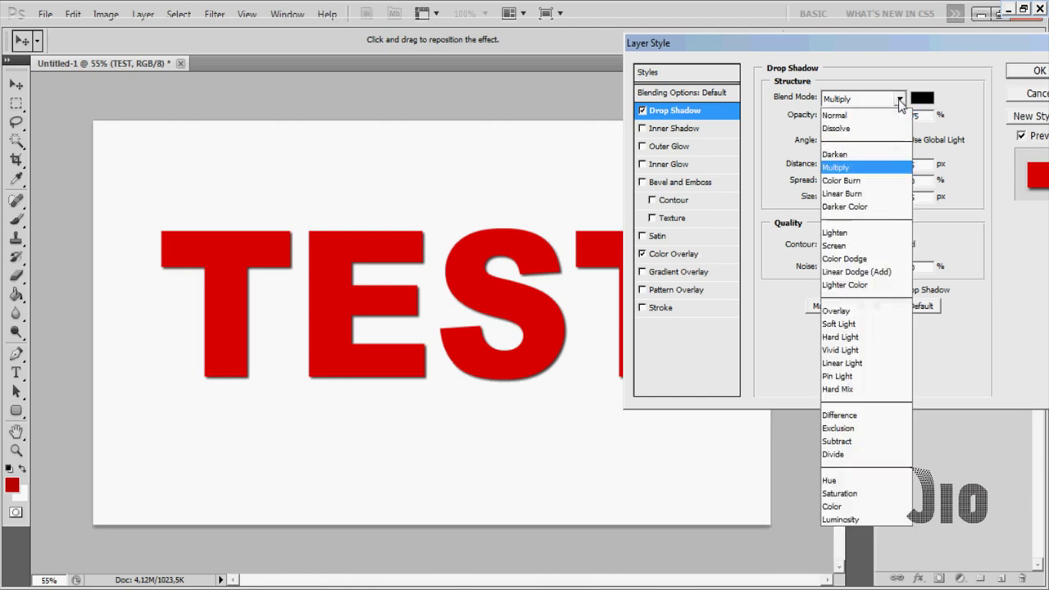
pyautogui.click(901, 100)
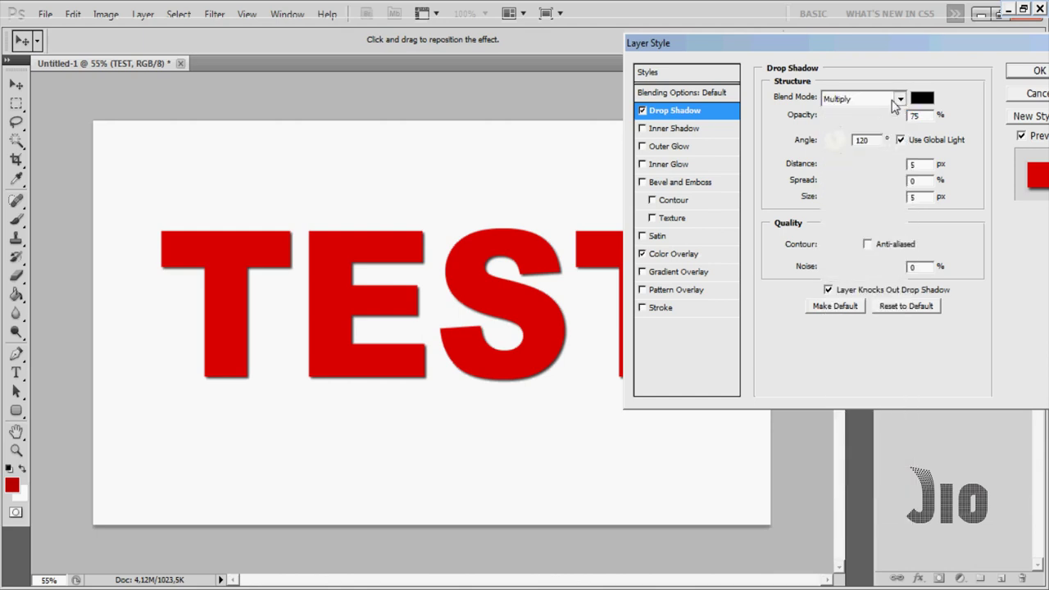
pyautogui.click(895, 101)
pyautogui.click(974, 339)
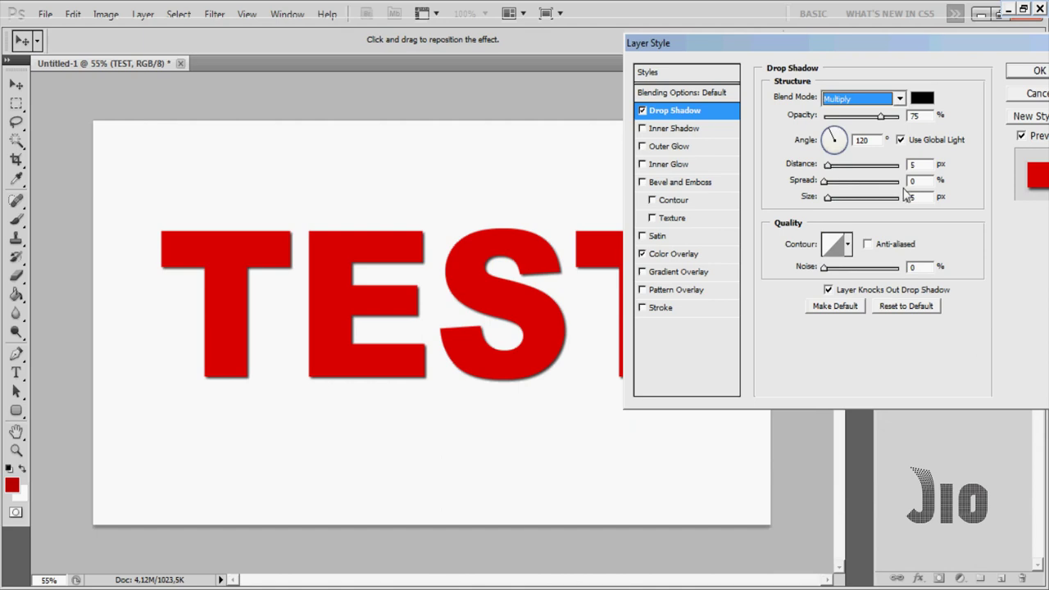
pyautogui.moveTo(881, 115)
pyautogui.mouseDown()
pyautogui.moveTo(833, 116)
pyautogui.moveTo(856, 117)
pyautogui.mouseUp()
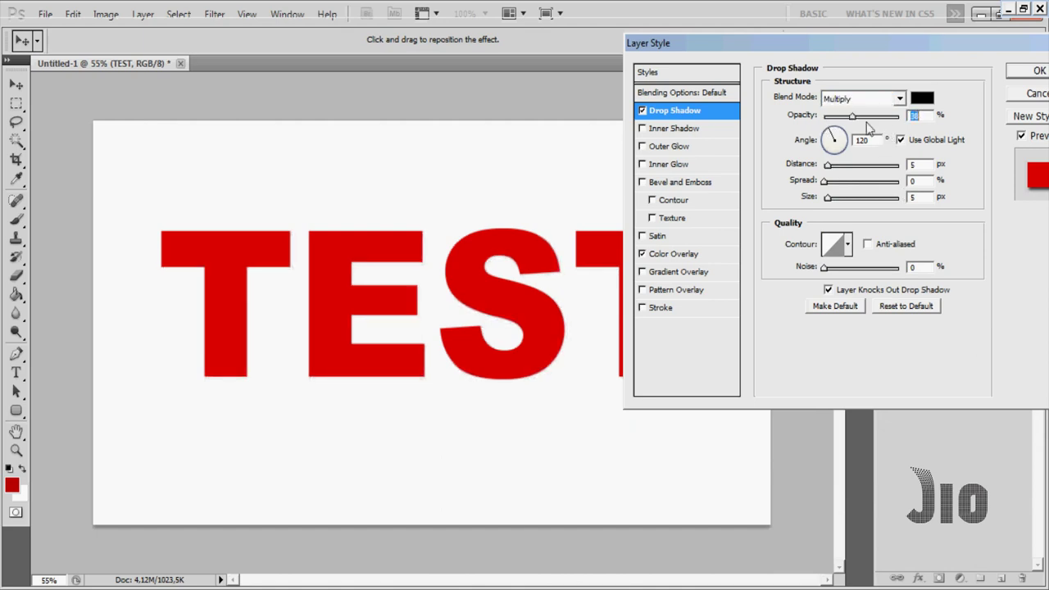
pyautogui.press('Down')
pyautogui.press('Down')
pyautogui.press('Down')
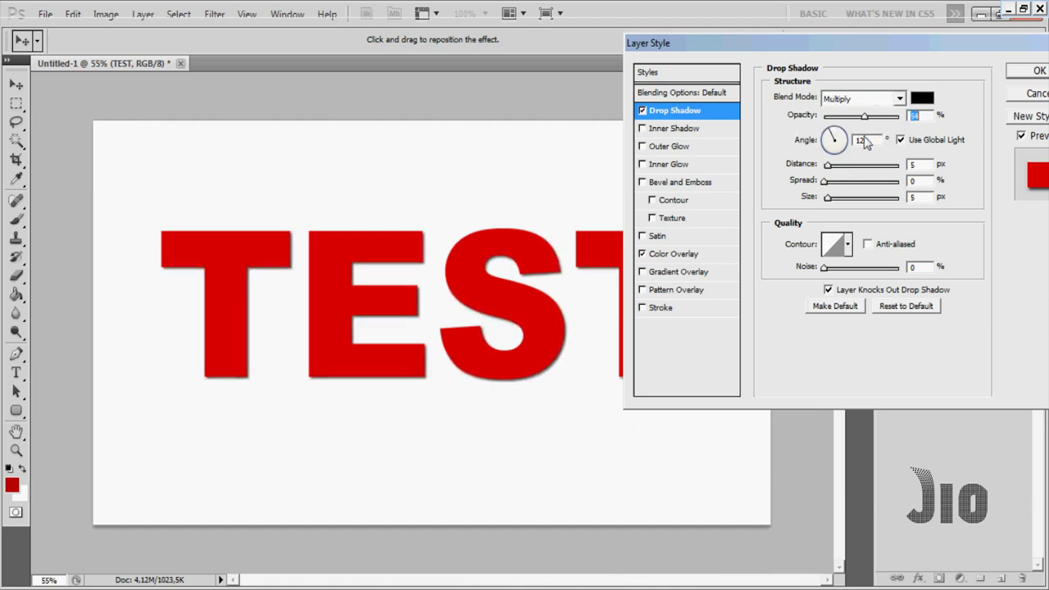
pyautogui.press('Up')
pyautogui.press('Up')
pyautogui.press('Up')
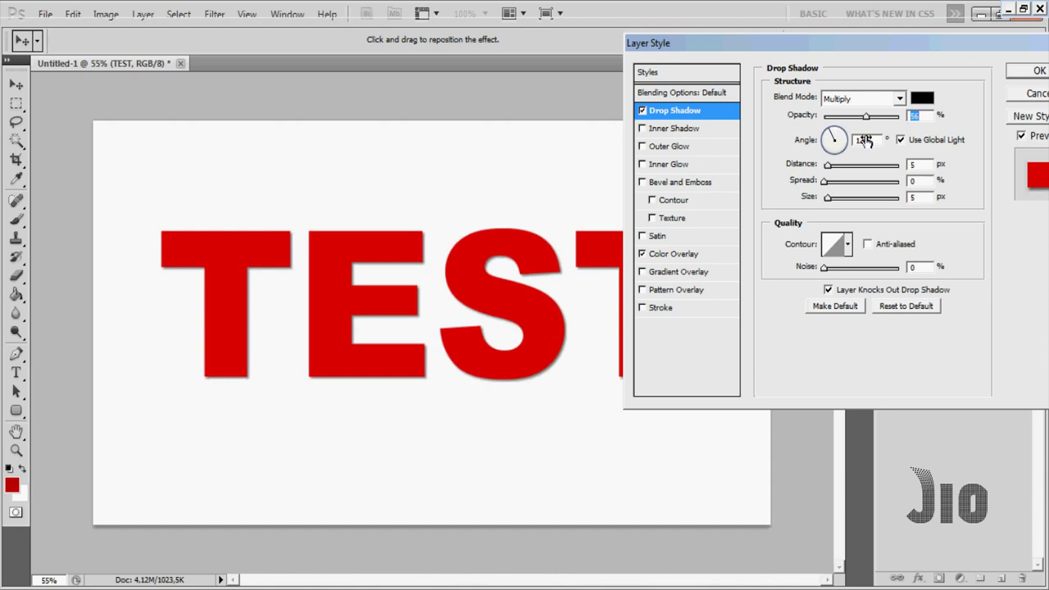
# Step: Set the drop shadow to 90% opacity and 15 px distance, comparing it on and off
pyautogui.hotkey('ctrl', '+')
pyautogui.hotkey('ctrl', '+')
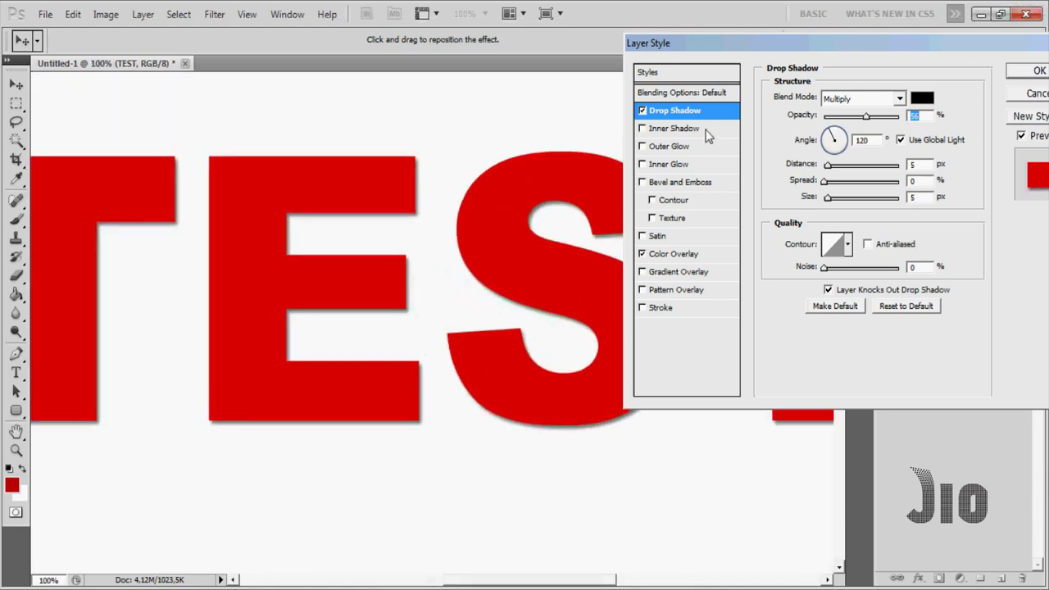
pyautogui.click(643, 111)
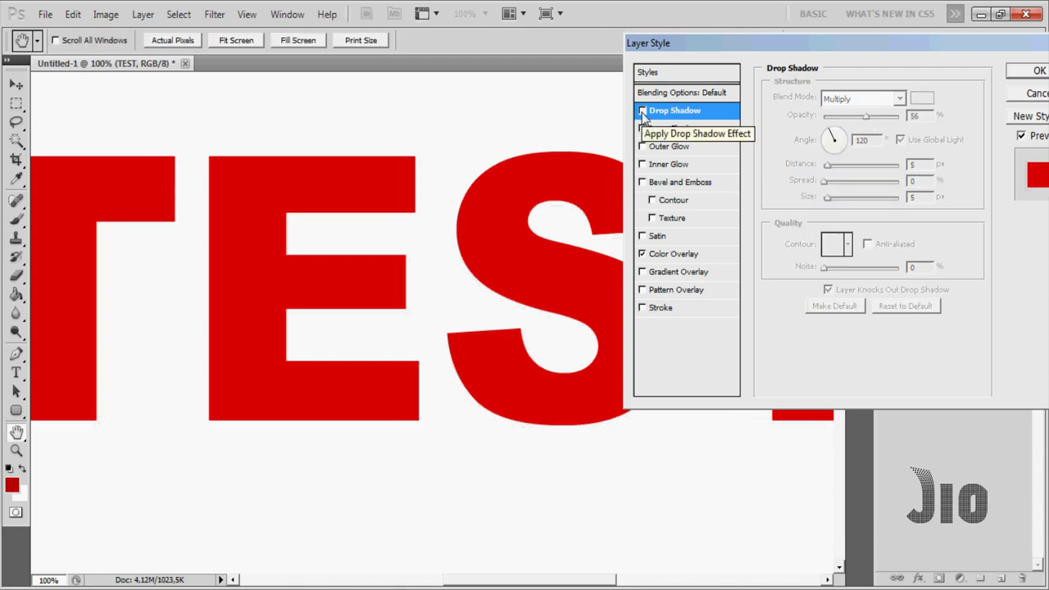
pyautogui.click(643, 111)
pyautogui.moveTo(868, 116)
pyautogui.mouseDown()
pyautogui.moveTo(838, 127)
pyautogui.moveTo(886, 127)
pyautogui.moveTo(874, 127)
pyautogui.mouseUp()
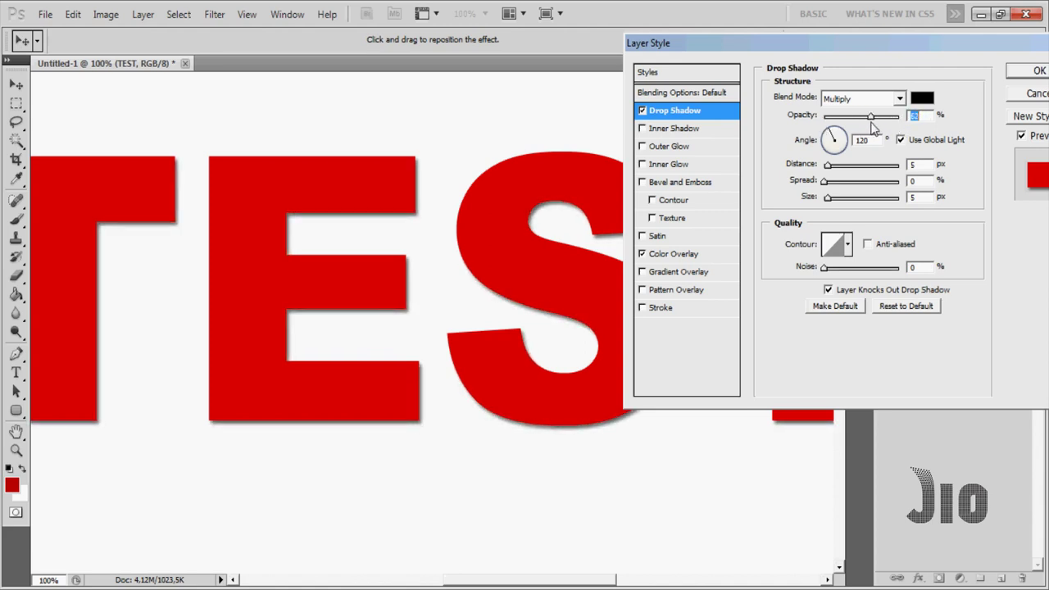
pyautogui.moveTo(874, 127); pyautogui.dragTo(892, 121)
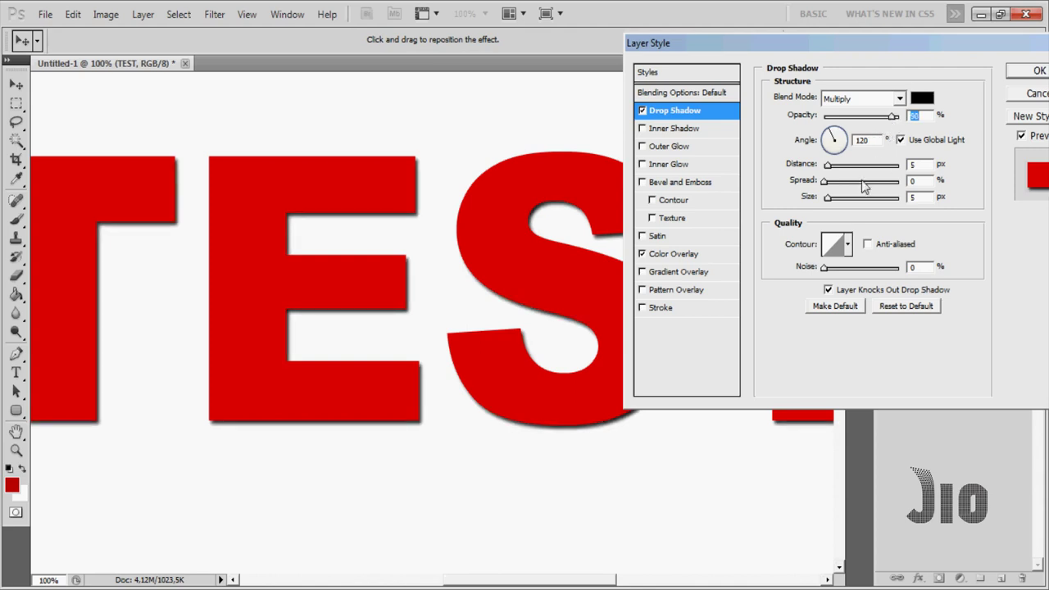
pyautogui.moveTo(828, 165)
pyautogui.mouseDown()
pyautogui.moveTo(849, 180)
pyautogui.moveTo(836, 180)
pyautogui.mouseUp()
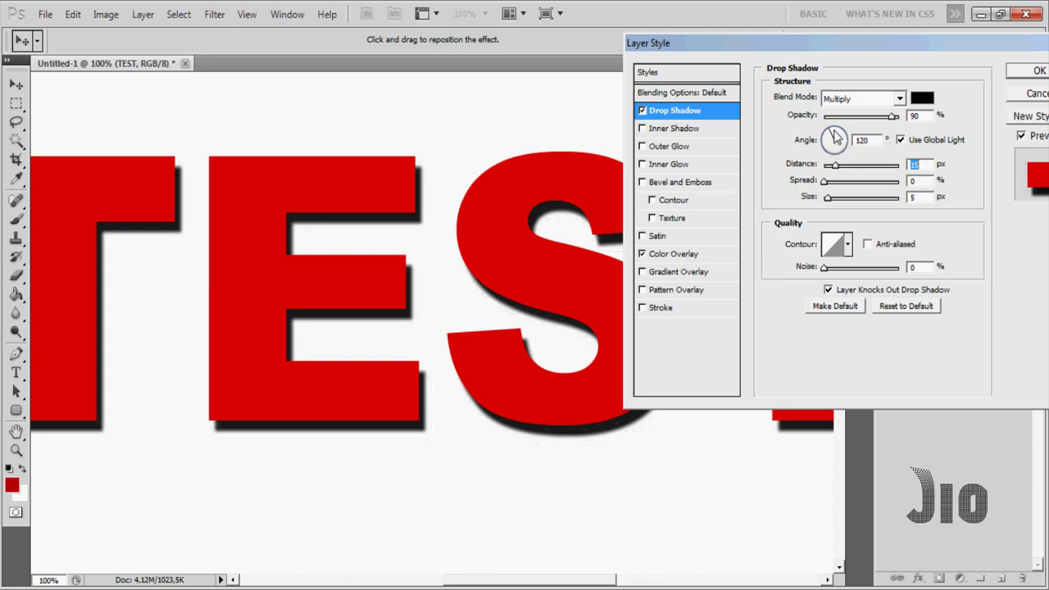
# Step: Rotate the drop shadow angle, set a 13 px distance and push the spread up
pyautogui.moveTo(835, 137); pyautogui.dragTo(844, 144)
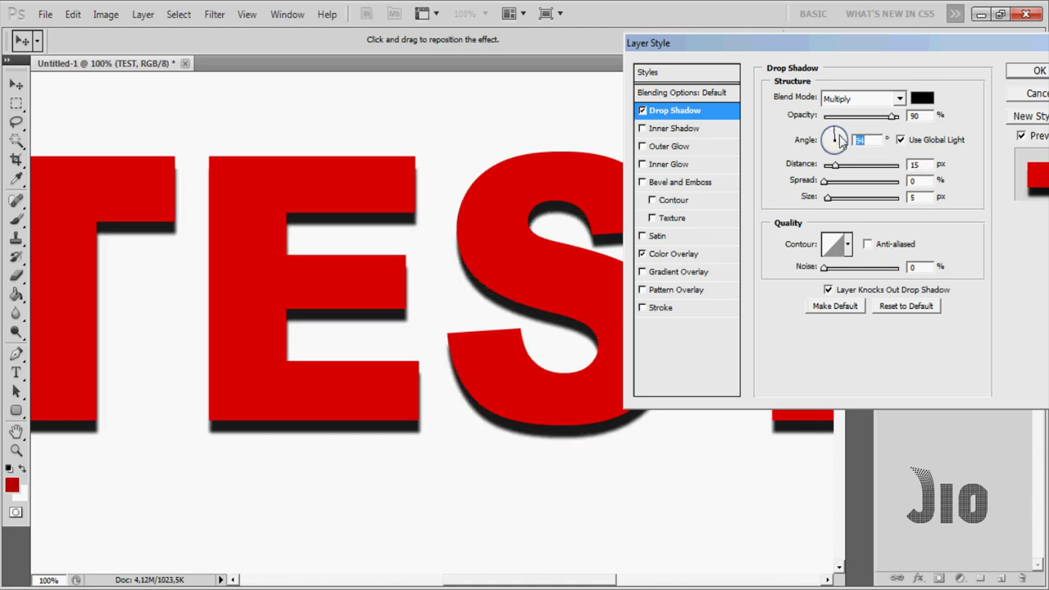
pyautogui.moveTo(845, 145)
pyautogui.mouseDown()
pyautogui.moveTo(834, 163)
pyautogui.moveTo(829, 141)
pyautogui.mouseUp()
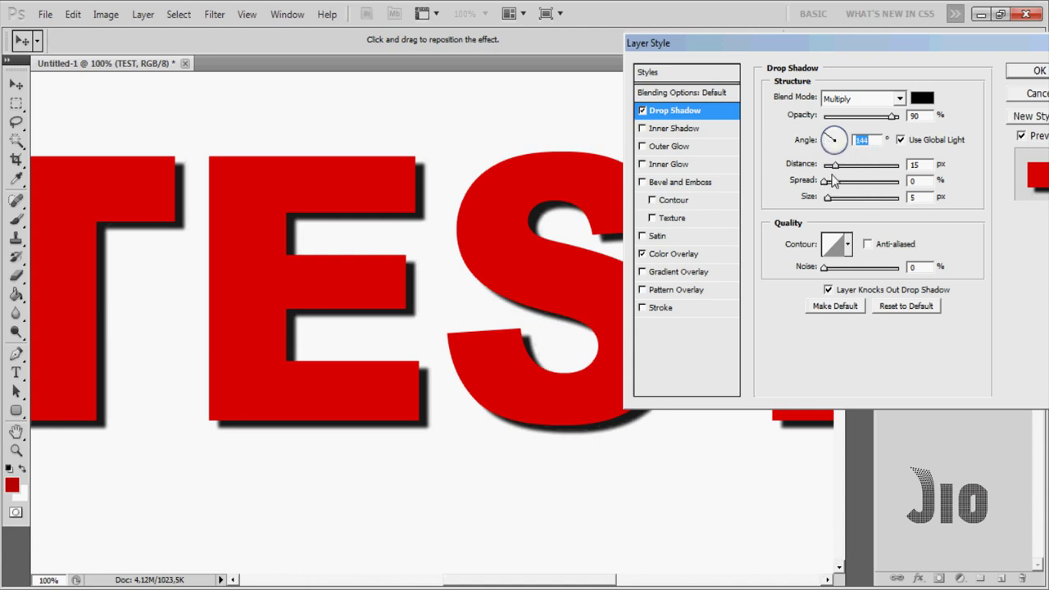
pyautogui.moveTo(836, 166); pyautogui.dragTo(835, 168)
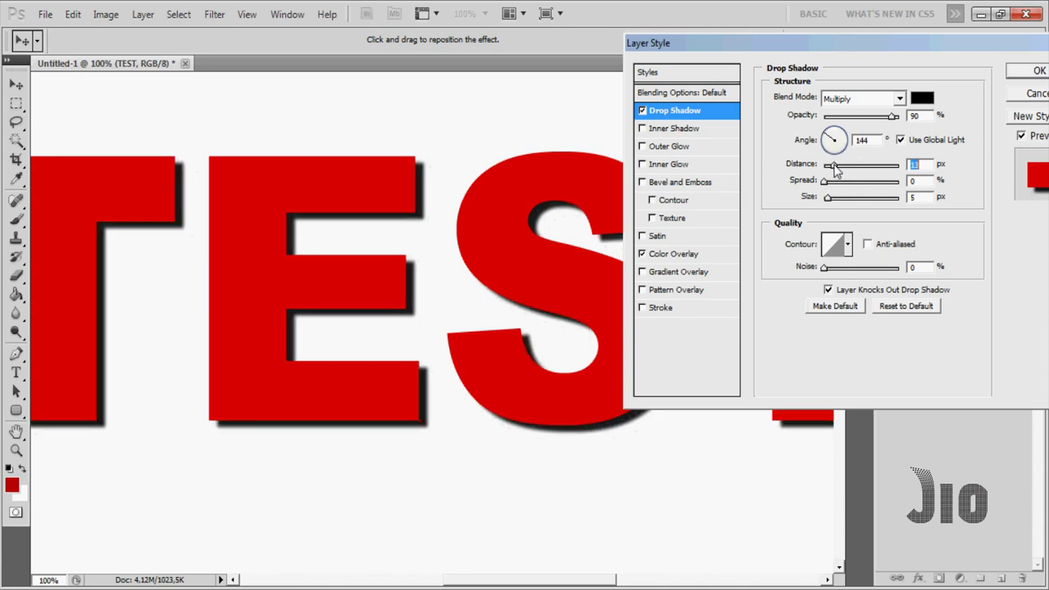
pyautogui.moveTo(825, 182)
pyautogui.mouseDown()
pyautogui.moveTo(925, 187)
pyautogui.moveTo(835, 187)
pyautogui.mouseUp()
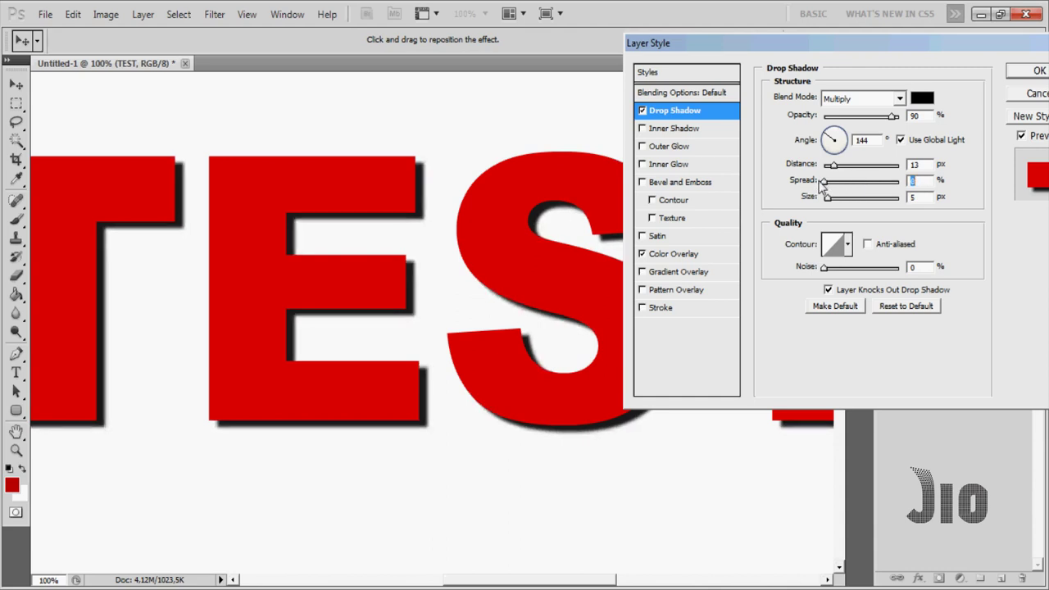
pyautogui.moveTo(835, 187); pyautogui.dragTo(908, 193)
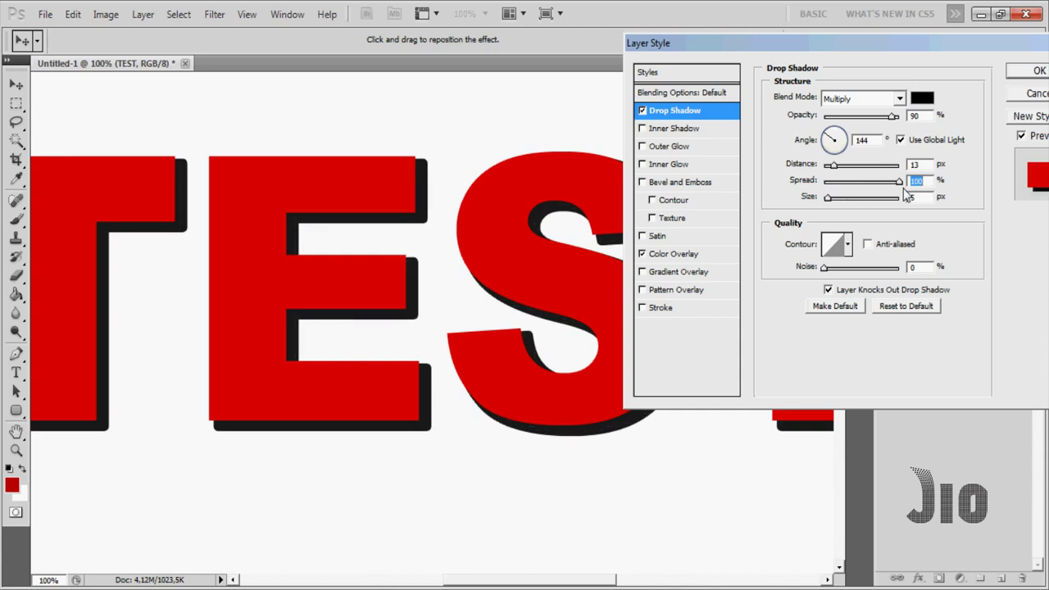
# Step: Bring the shadow spread down to 16% and size up to 18 px, unchecking Use Global Light
pyautogui.hotkey('ctrl', '+')
pyautogui.hotkey('ctrl', '+')
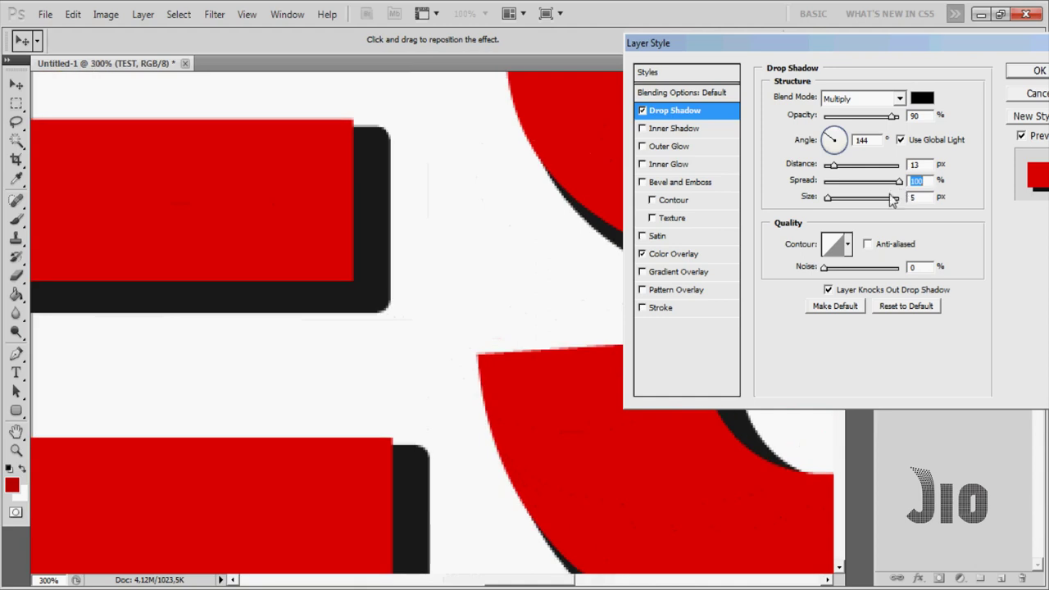
pyautogui.hotkey('ctrl', '-')
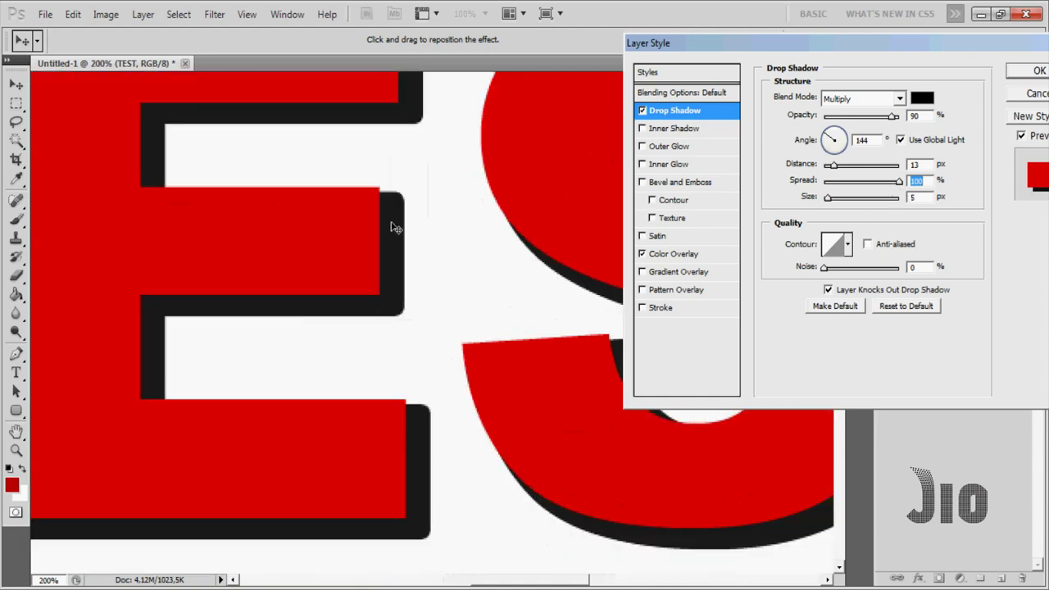
pyautogui.moveTo(896, 188)
pyautogui.mouseDown()
pyautogui.moveTo(836, 183)
pyautogui.moveTo(836, 205)
pyautogui.mouseUp()
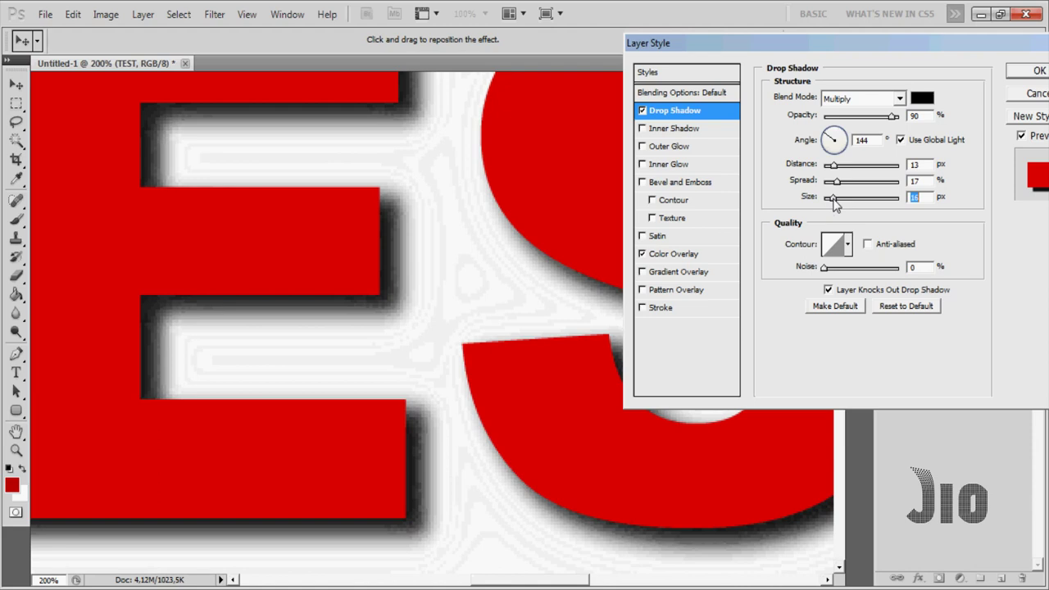
pyautogui.moveTo(835, 205); pyautogui.dragTo(832, 205)
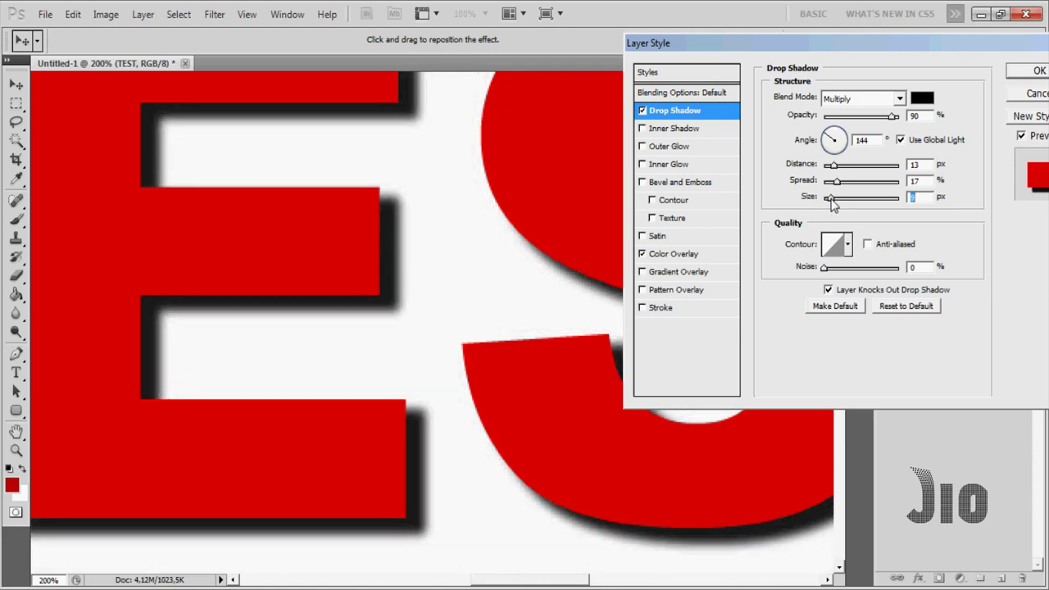
pyautogui.hotkey('ctrl', '-')
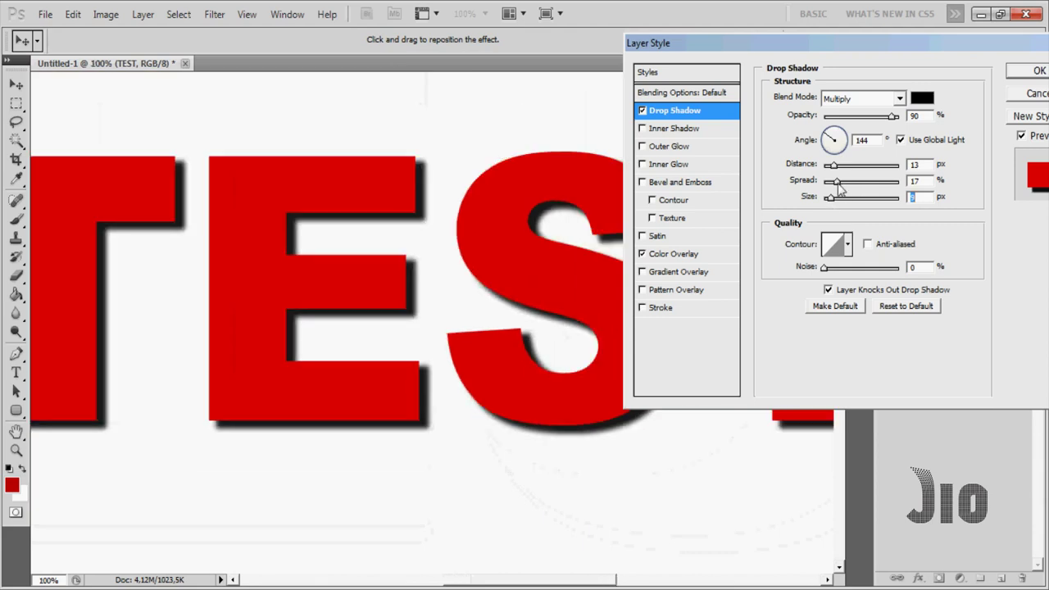
pyautogui.click(838, 187)
pyautogui.click(830, 202)
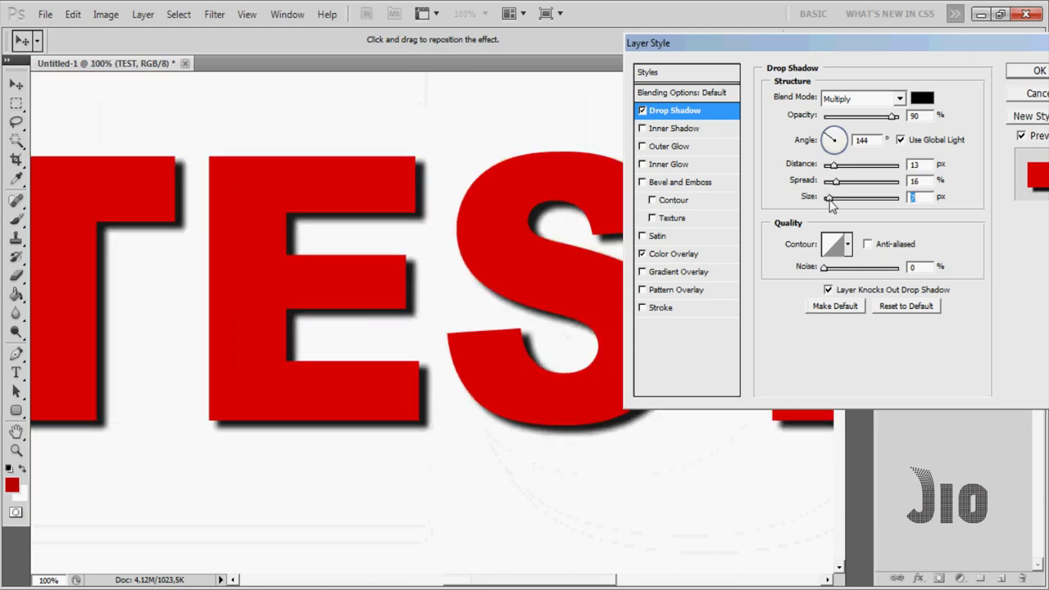
pyautogui.moveTo(829, 204); pyautogui.dragTo(836, 205)
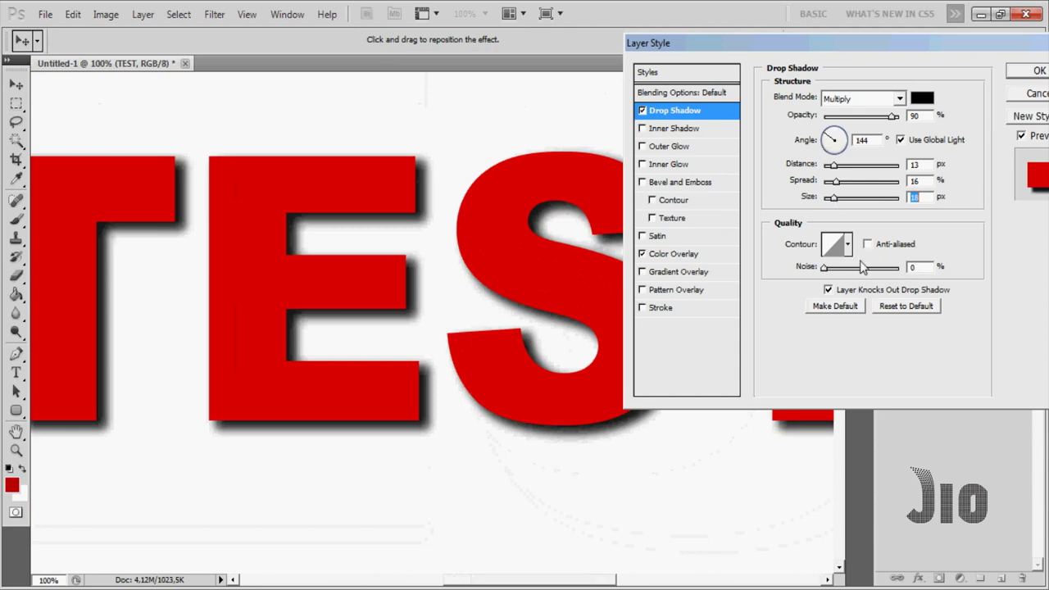
pyautogui.click(901, 141)
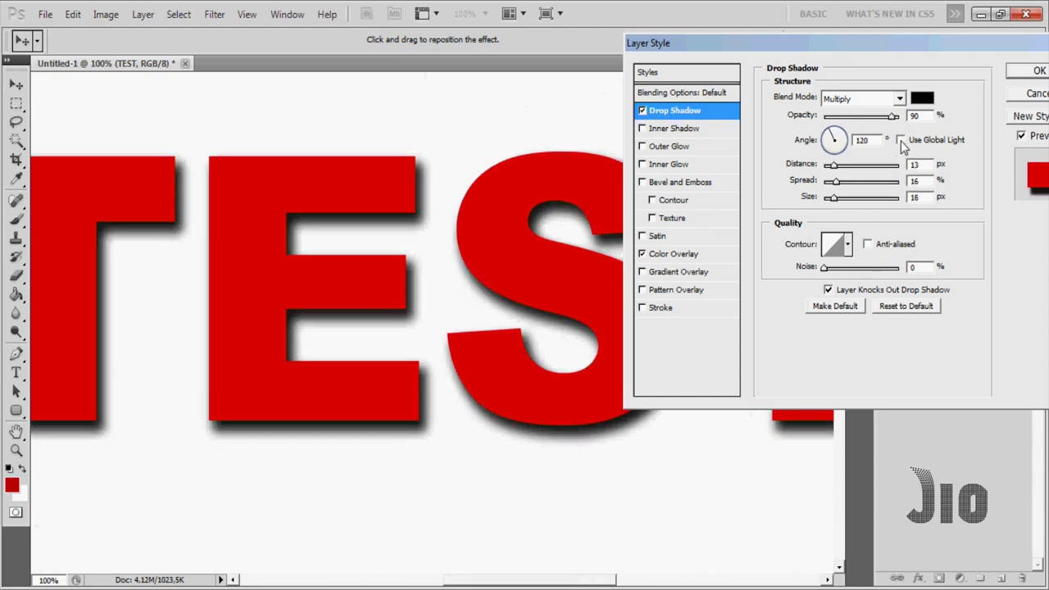
# Step: Turn Use Global Light back on at 144° and switch the shadow blend mode to Normal
pyautogui.click(902, 140)
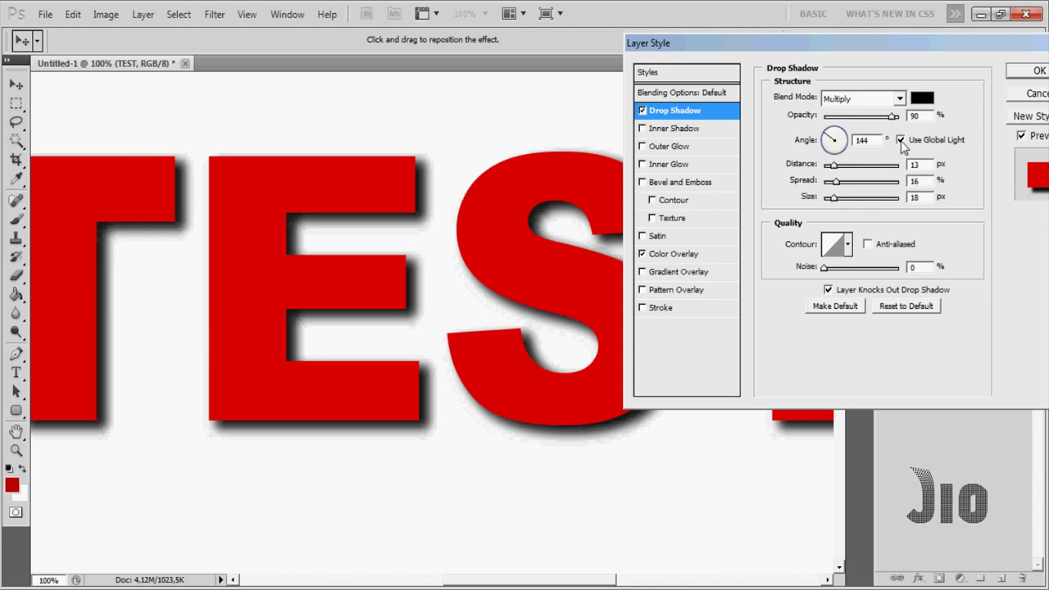
pyautogui.click(901, 140)
pyautogui.click(902, 99)
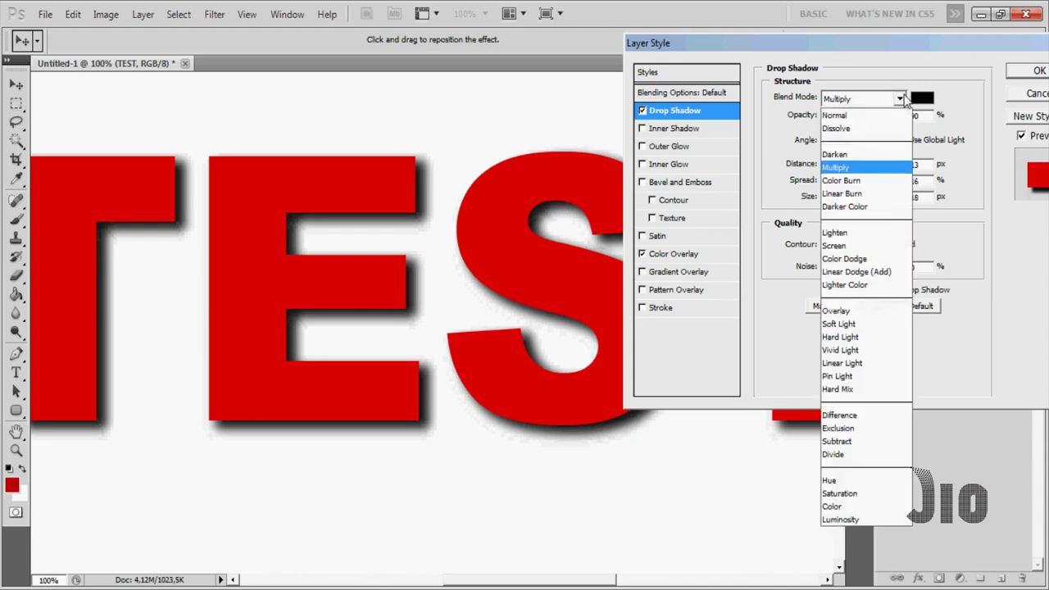
pyautogui.click(882, 116)
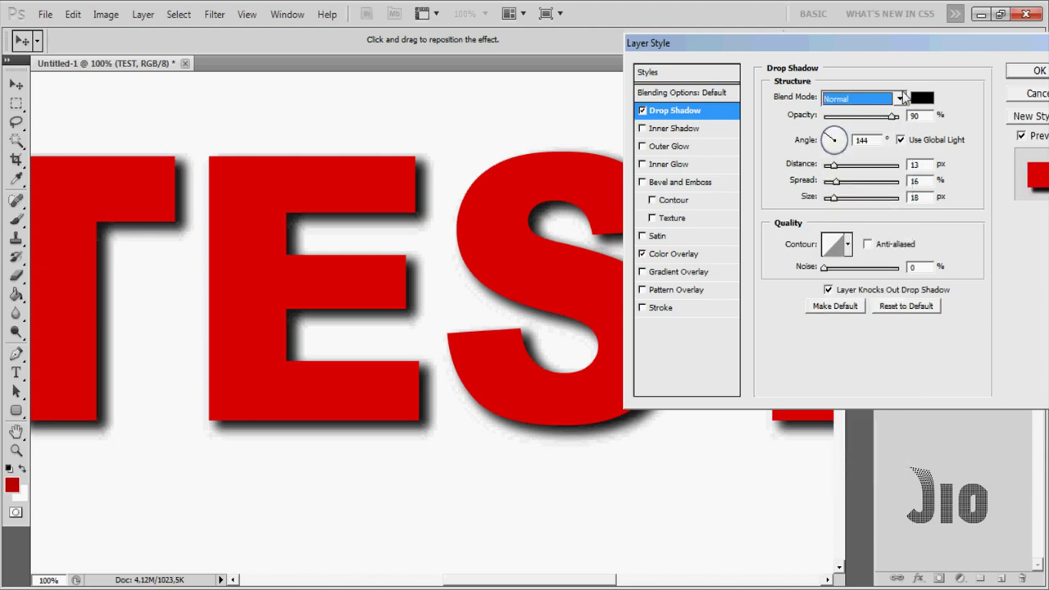
# Step: Compare Screen and Luminosity shadow blend modes, then settle back on Normal
pyautogui.click(902, 98)
pyautogui.click(872, 237)
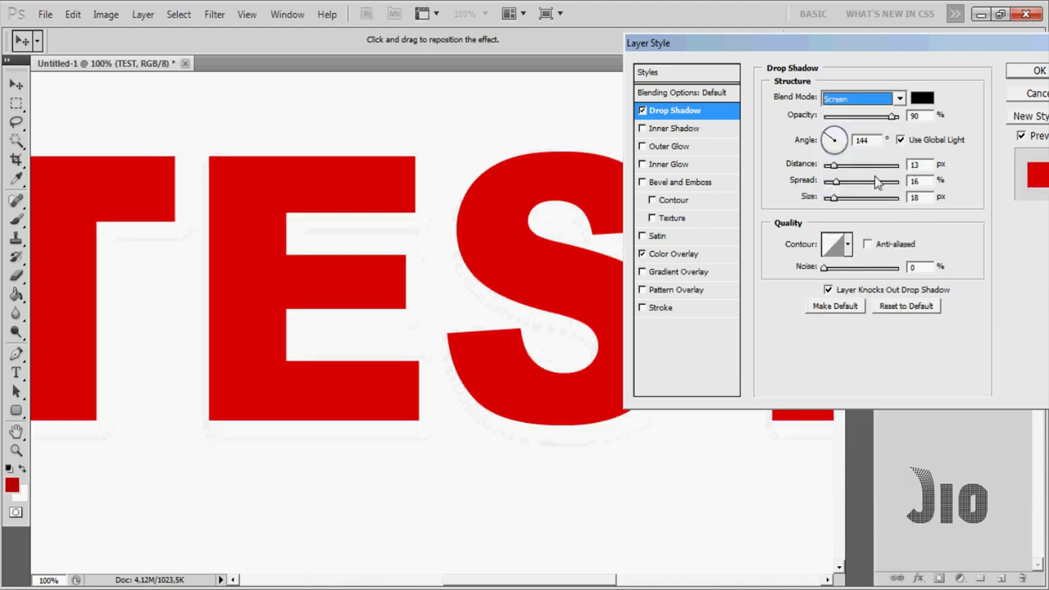
pyautogui.click(902, 99)
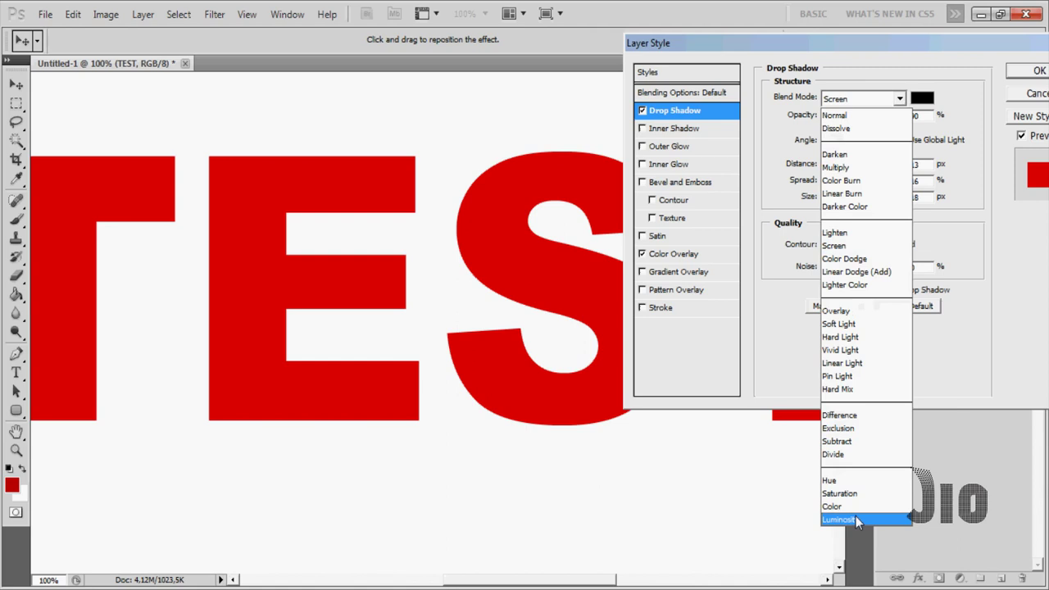
pyautogui.click(855, 520)
pyautogui.click(899, 98)
pyautogui.click(844, 115)
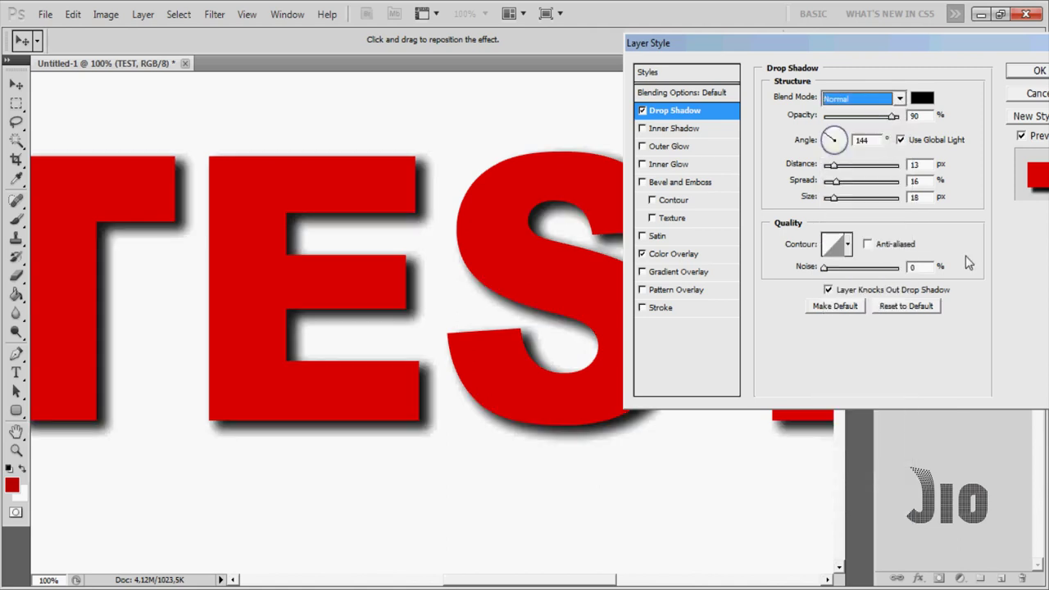
pyautogui.click(849, 247)
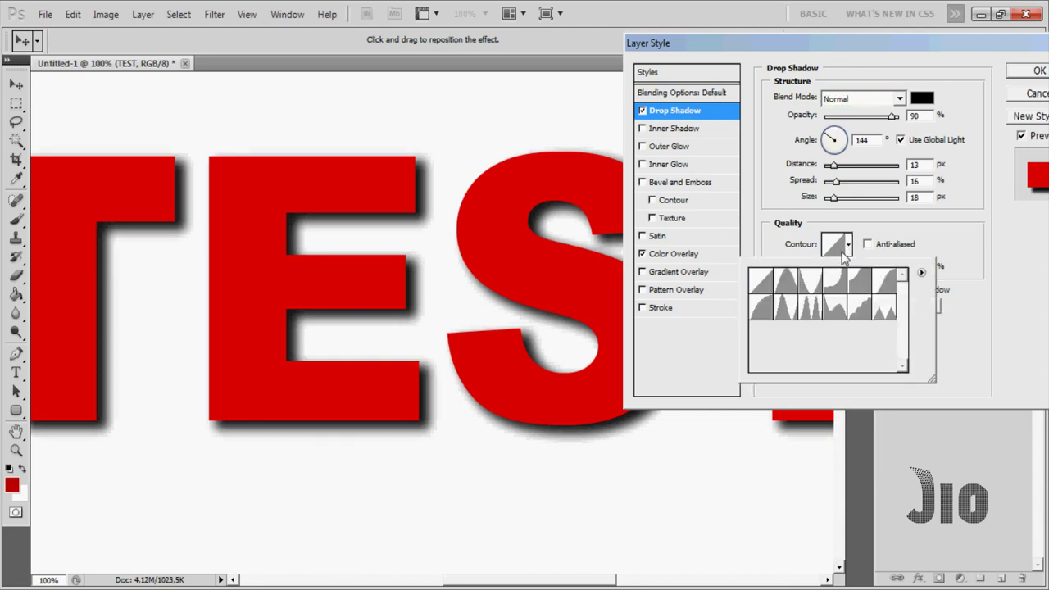
# Step: Zoom onto the letter E and try the Linear and Cone - Inverted shadow contours
pyautogui.hotkey('ctrl', '+')
pyautogui.moveTo(417, 264)
pyautogui.mouseDown()
pyautogui.moveTo(464, 363)
pyautogui.moveTo(495, 354)
pyautogui.mouseUp()
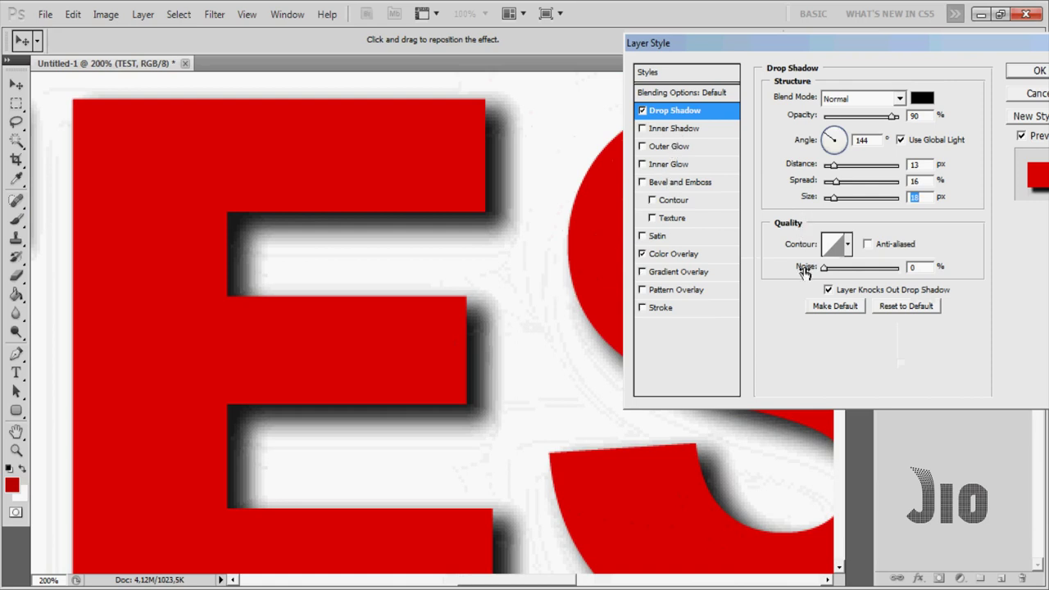
pyautogui.click(849, 247)
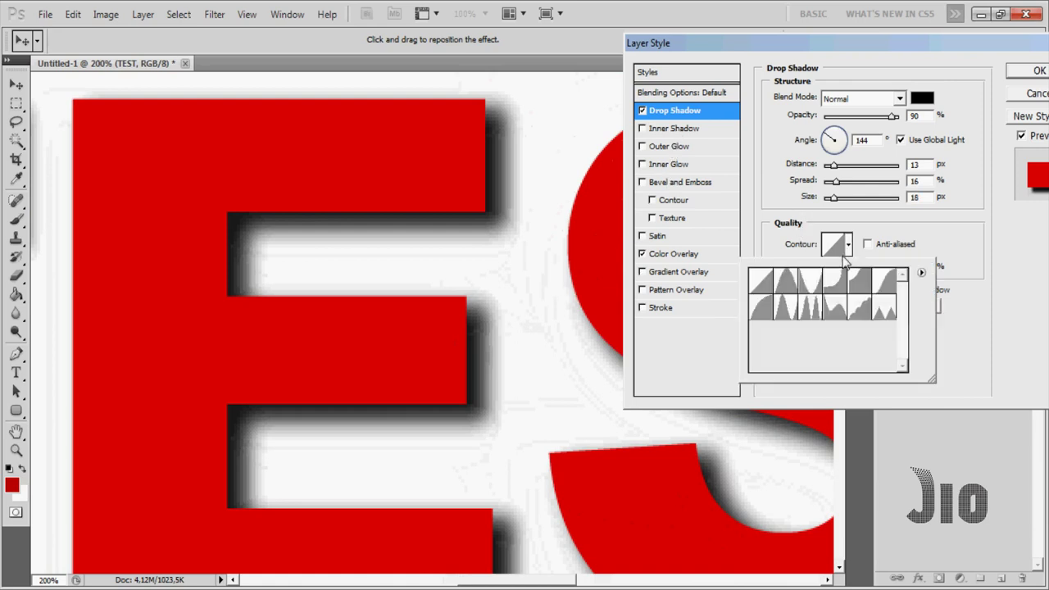
pyautogui.click(925, 235)
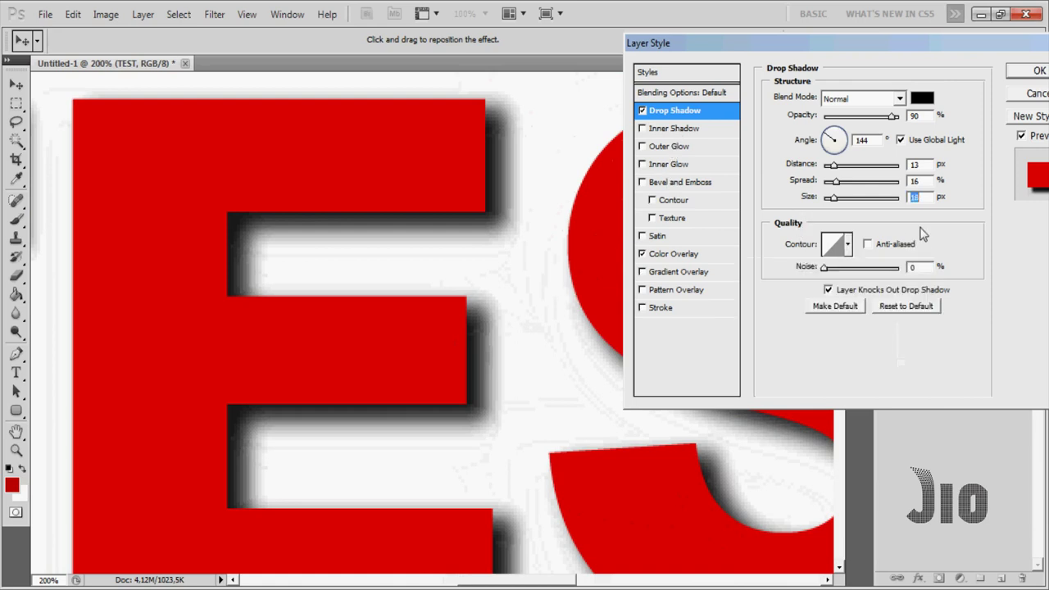
pyautogui.click(848, 245)
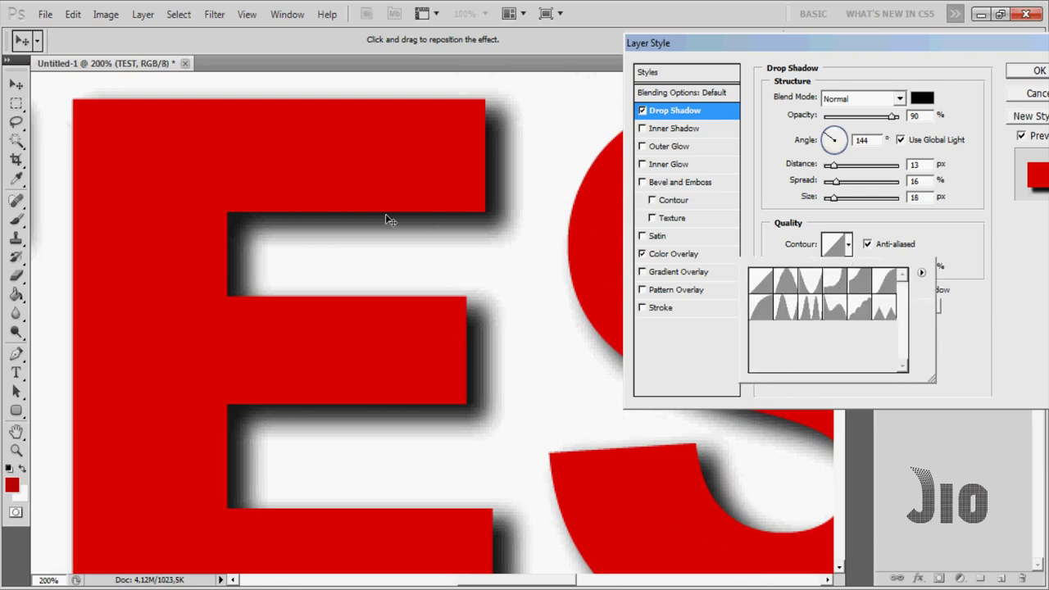
pyautogui.click(763, 291)
pyautogui.click(789, 285)
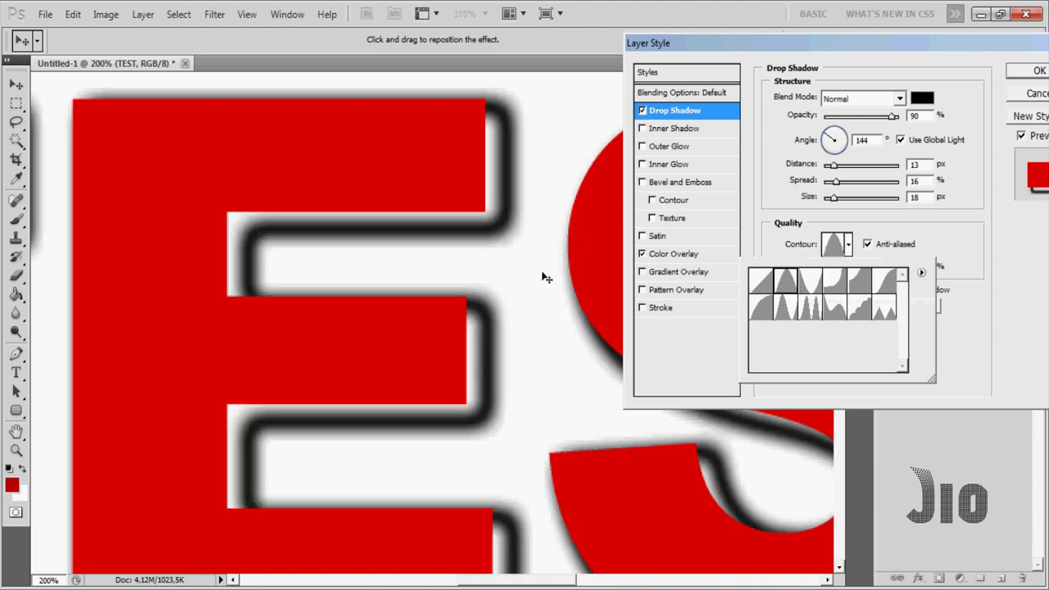
pyautogui.click(811, 287)
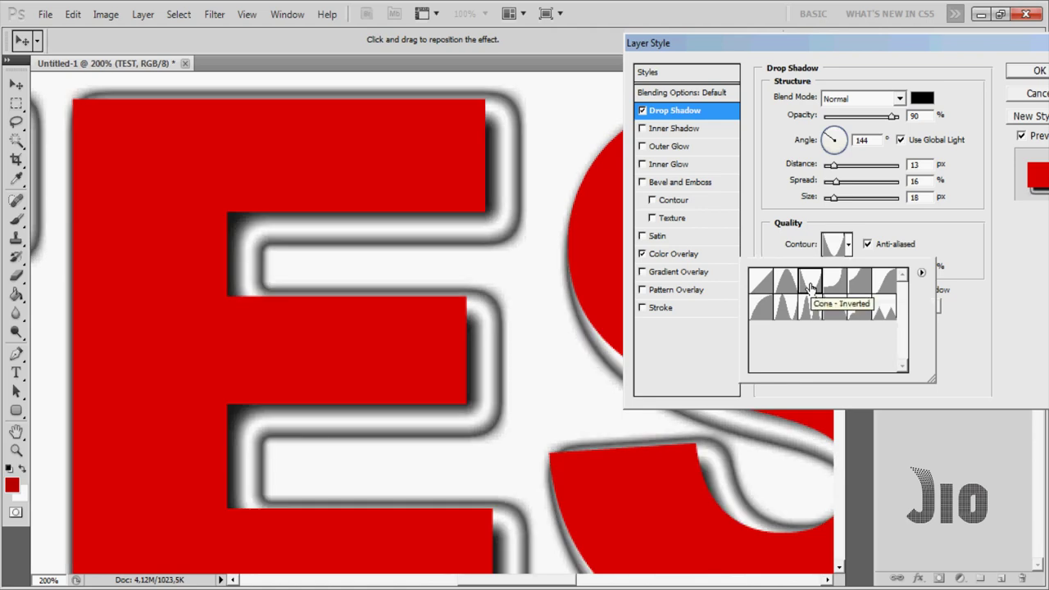
# Step: At 100% zoom, try further shadow contours including Gaussian and Ring - Double
pyautogui.press('Return')
pyautogui.hotkey('ctrl', '-')
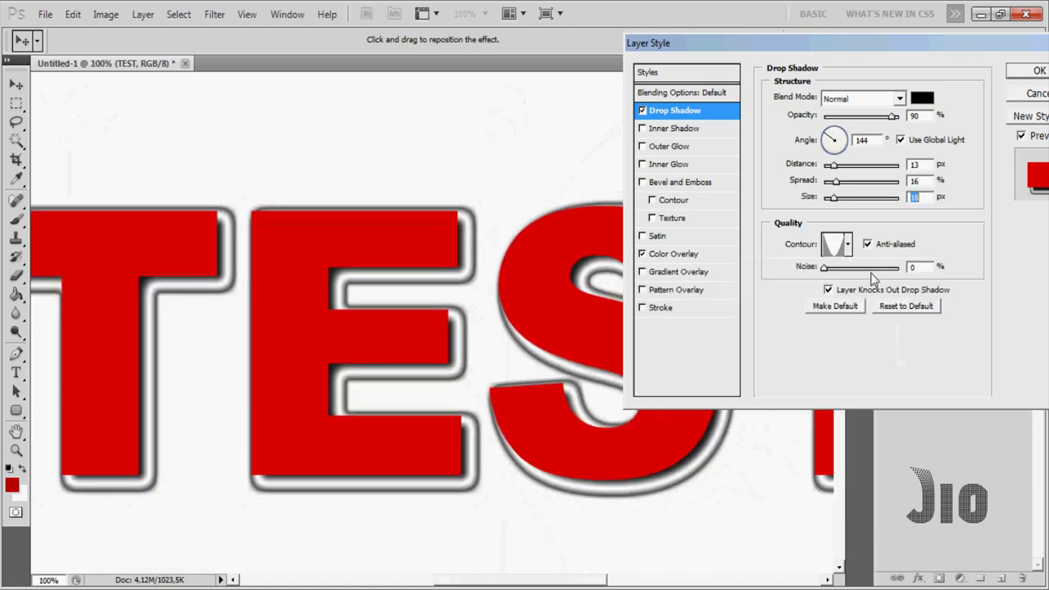
pyautogui.click(848, 244)
pyautogui.click(835, 281)
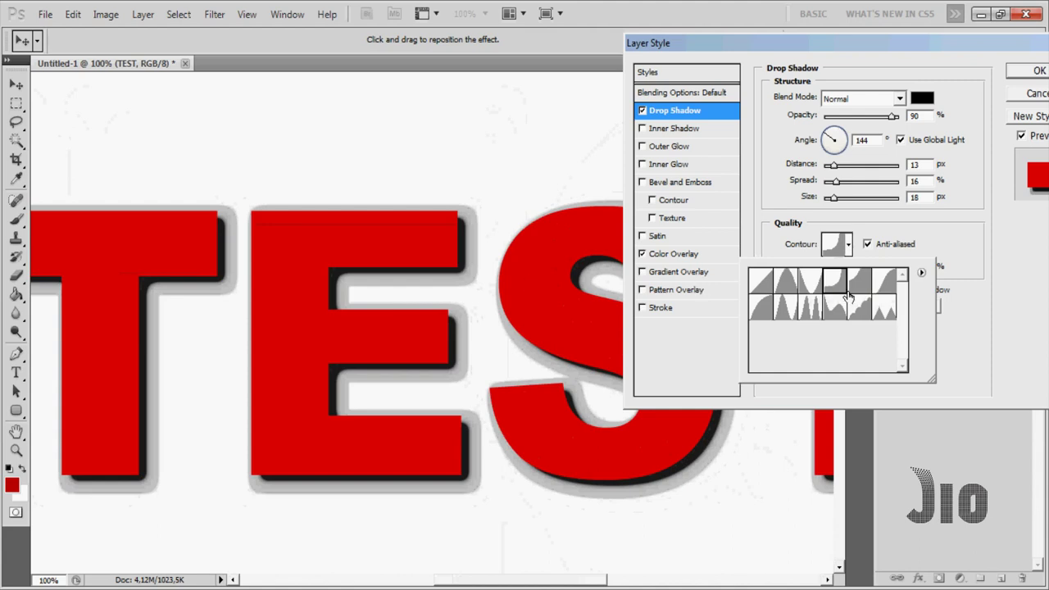
pyautogui.click(866, 291)
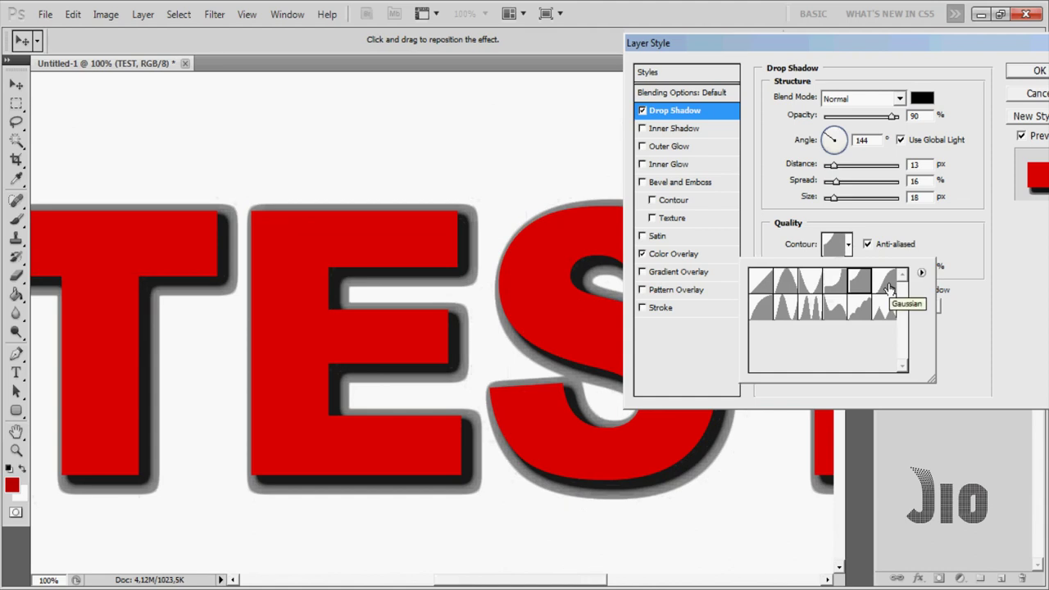
pyautogui.click(887, 283)
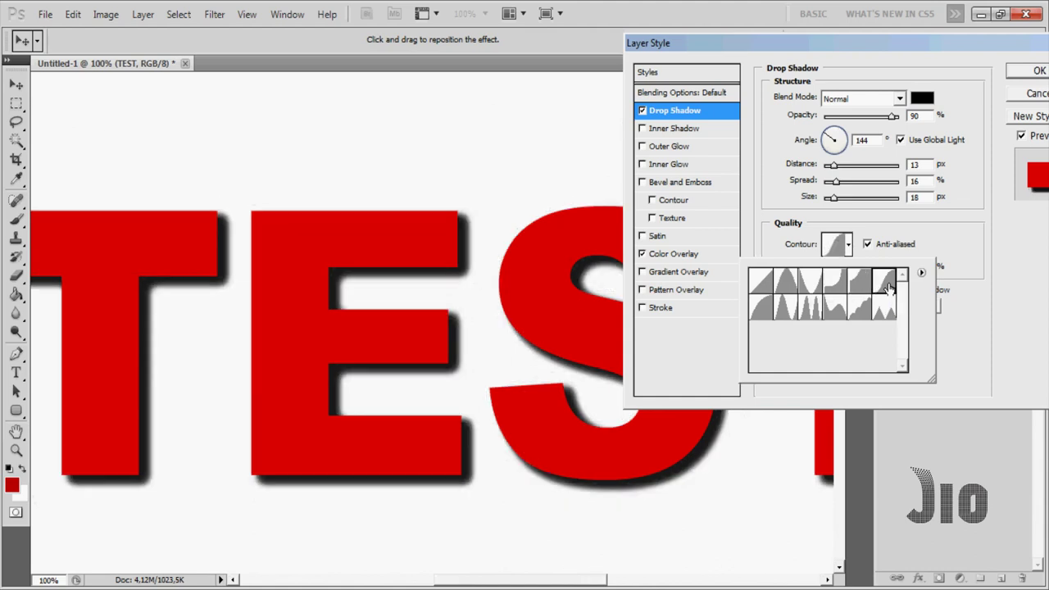
pyautogui.click(767, 314)
pyautogui.click(786, 309)
pyautogui.click(810, 309)
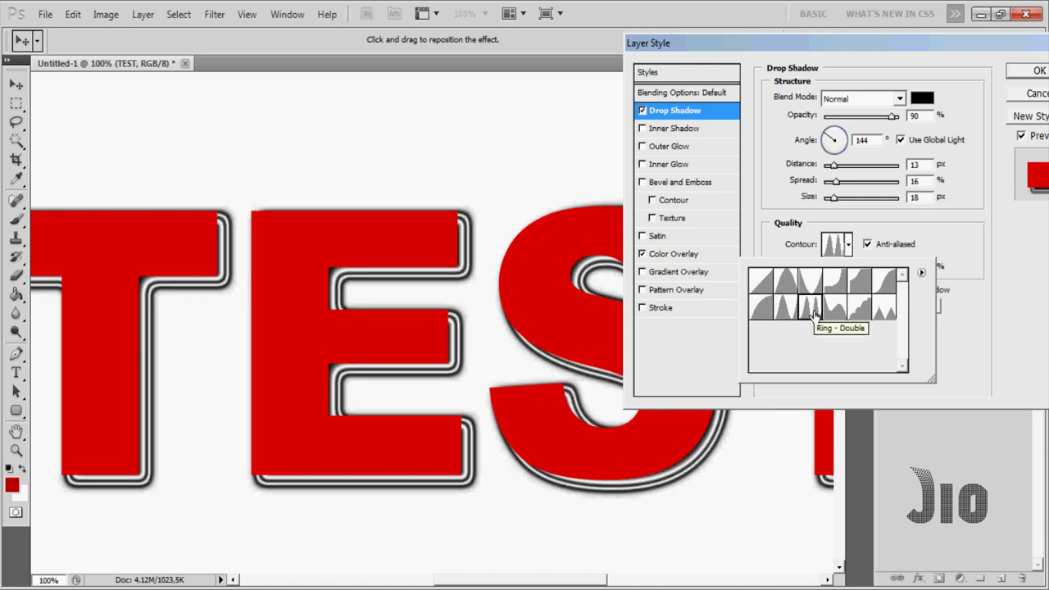
# Step: Settle on the anti-aliased Cone contour and lower the shadow opacity toward 53%
pyautogui.click(835, 309)
pyautogui.click(871, 312)
pyautogui.click(885, 309)
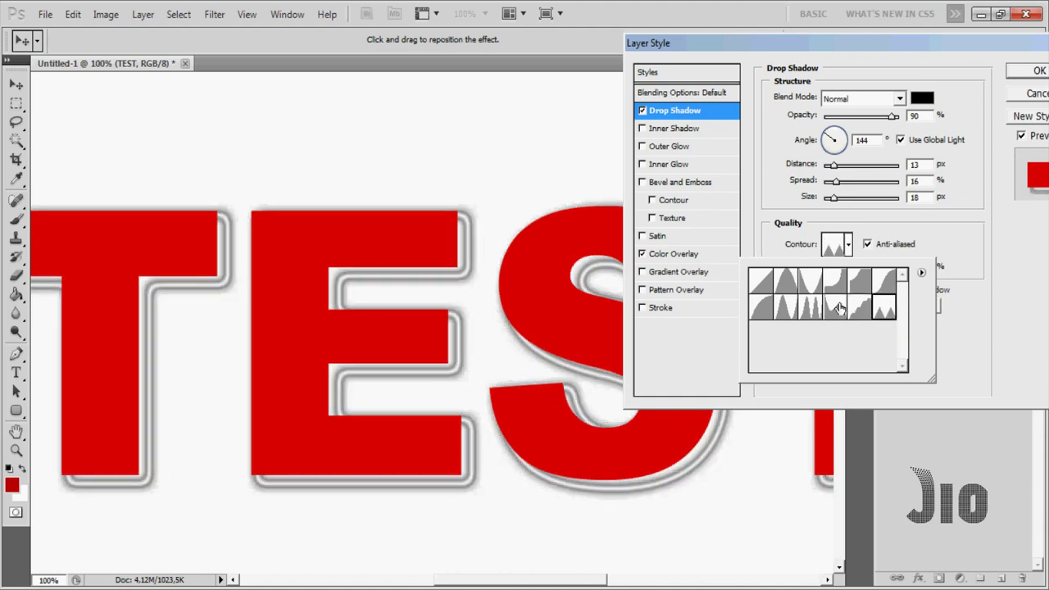
pyautogui.click(761, 283)
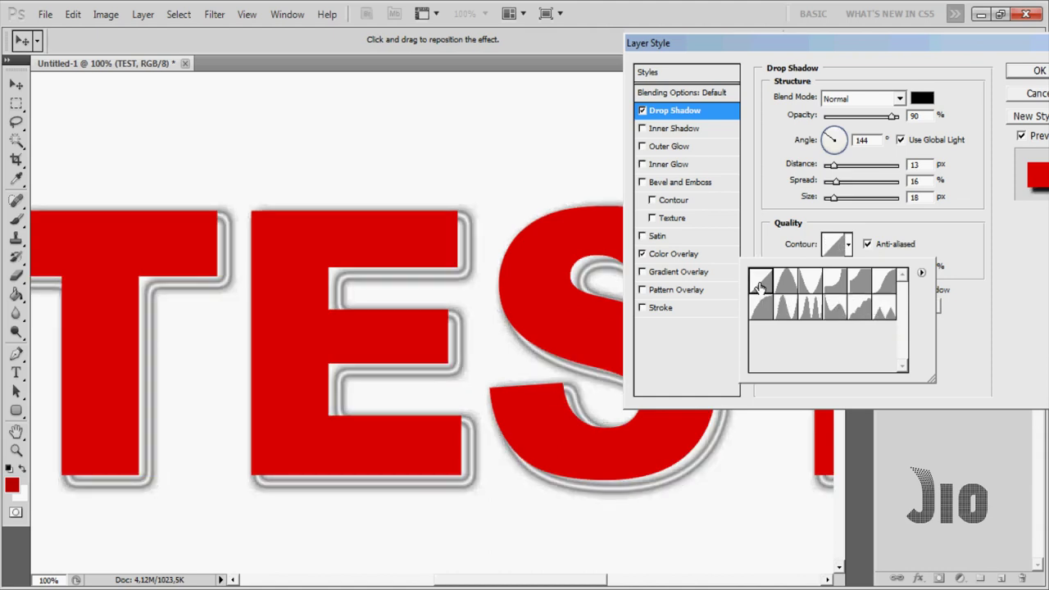
pyautogui.click(784, 284)
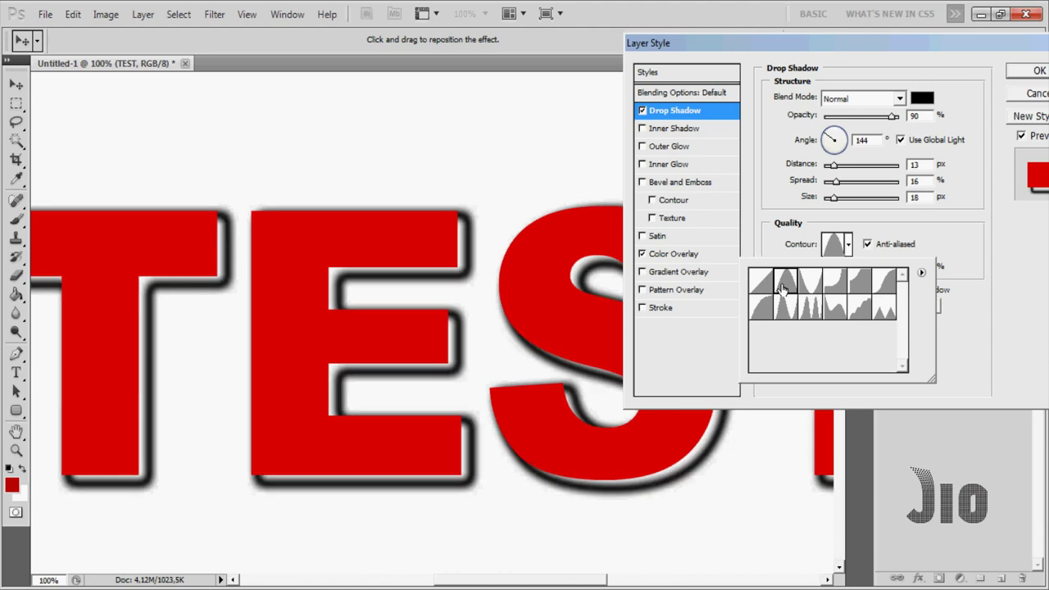
pyautogui.click(893, 117)
pyautogui.moveTo(892, 117); pyautogui.dragTo(864, 117)
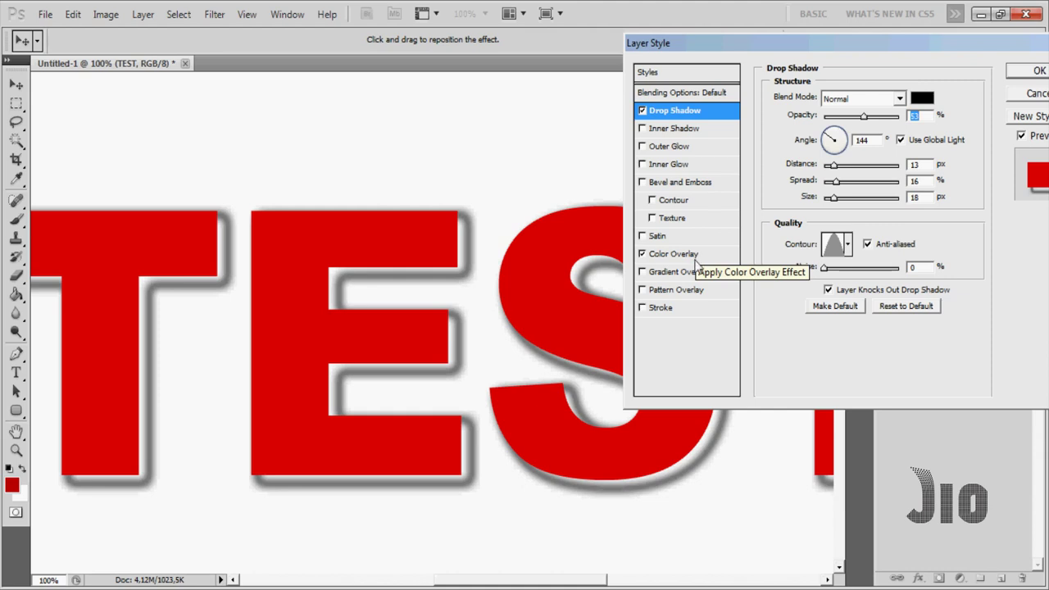
# Step: Review the Color Overlay and Drop Shadow settings, then add a 3 px black Stroke
pyautogui.click(698, 255)
pyautogui.click(697, 112)
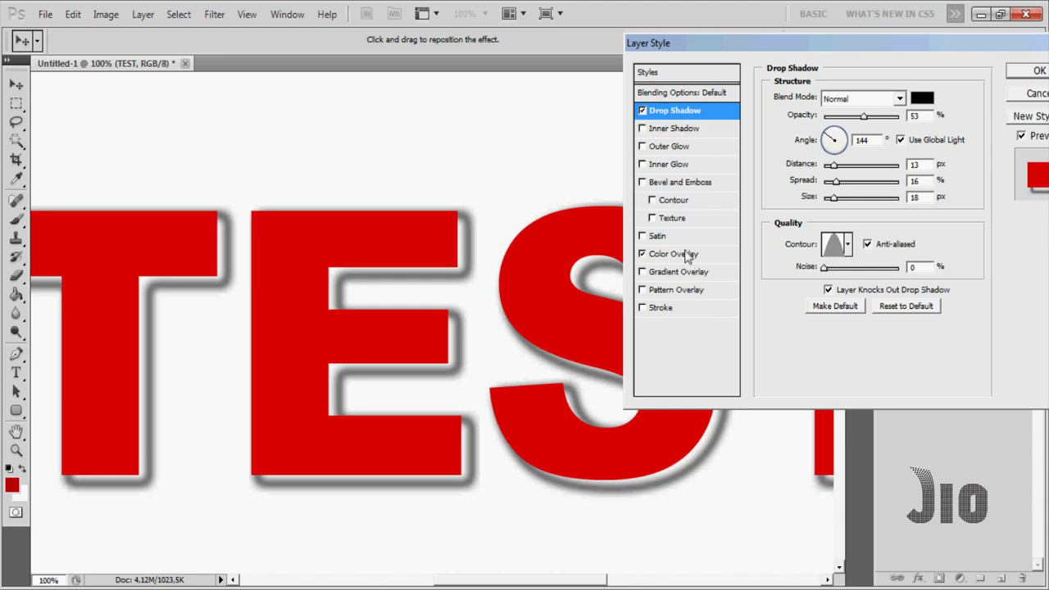
pyautogui.click(661, 309)
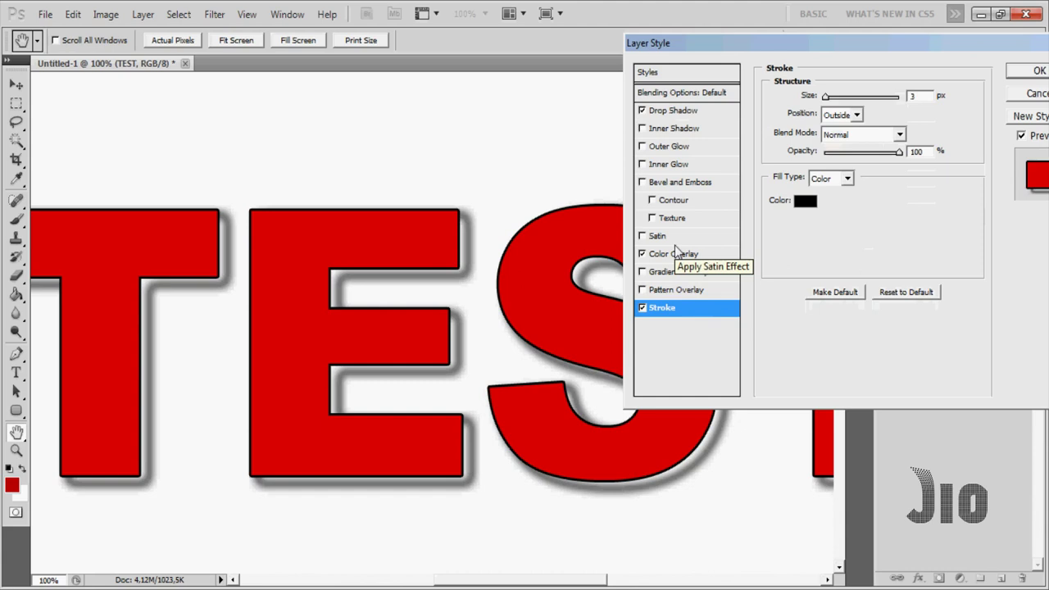
# Step: Toggle the 1 px black Stroke off and on twice, zooming in to compare the outline
pyautogui.click(643, 310)
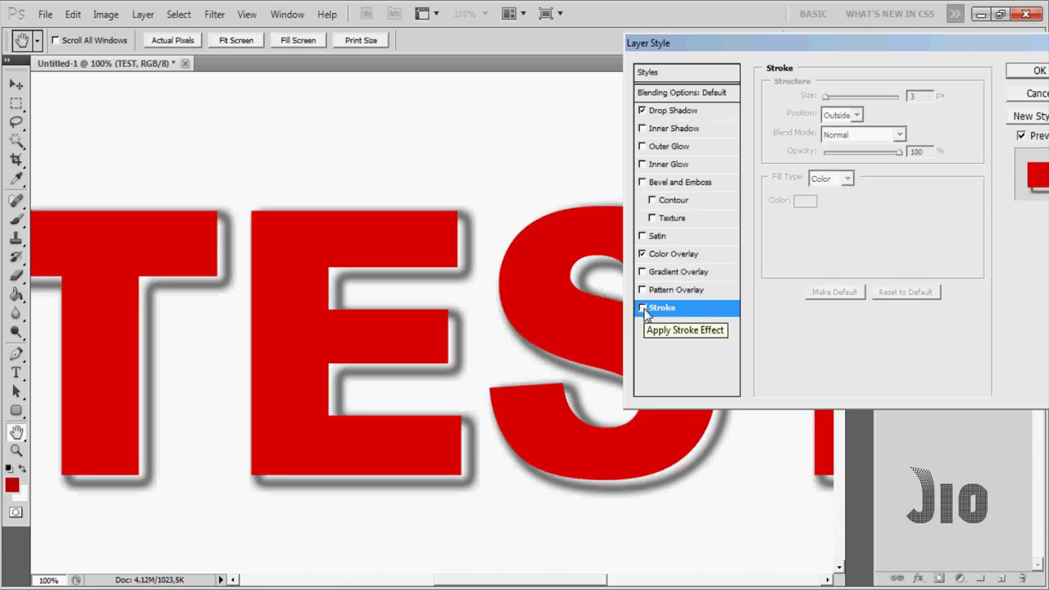
pyautogui.click(643, 309)
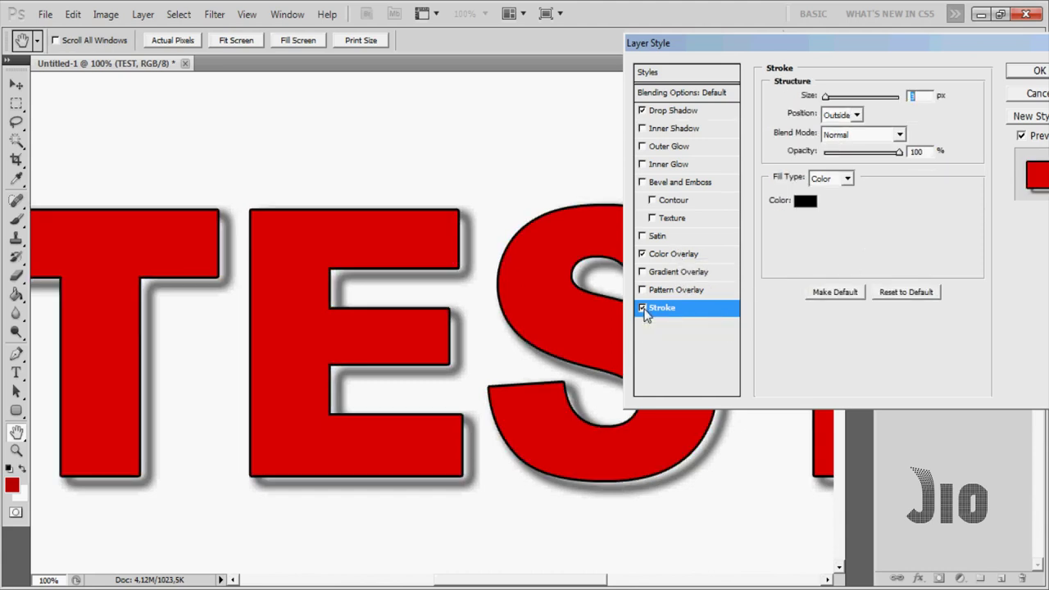
pyautogui.hotkey('ctrl', '+')
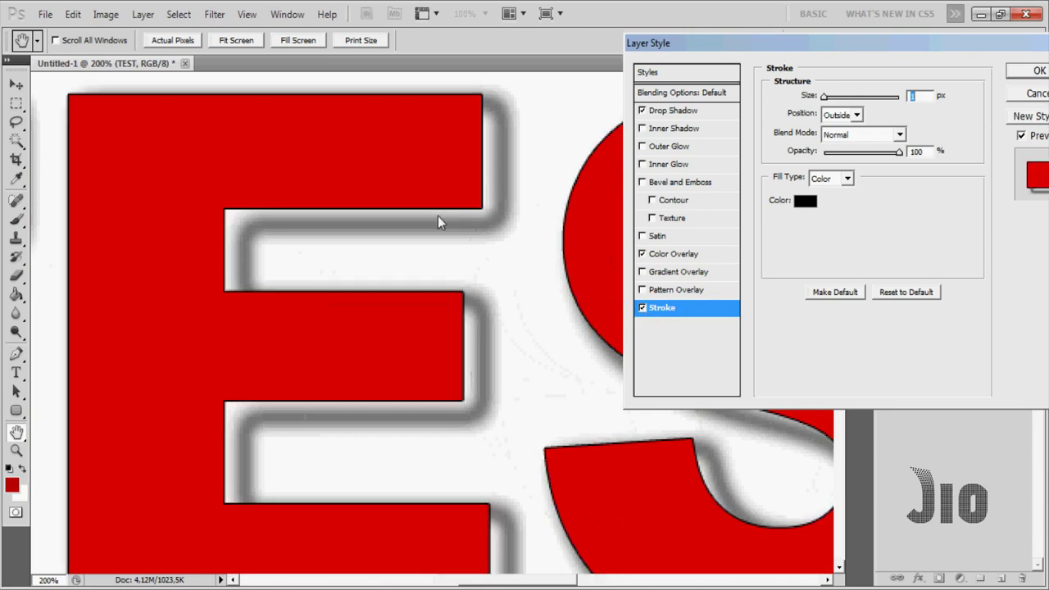
pyautogui.hotkey('ctrl', '-')
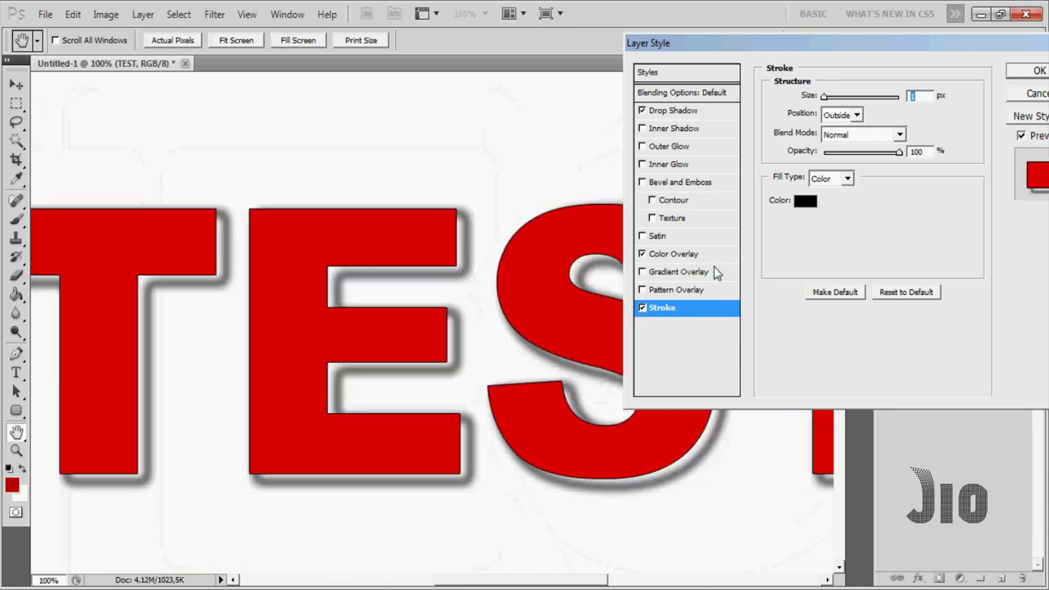
pyautogui.click(643, 309)
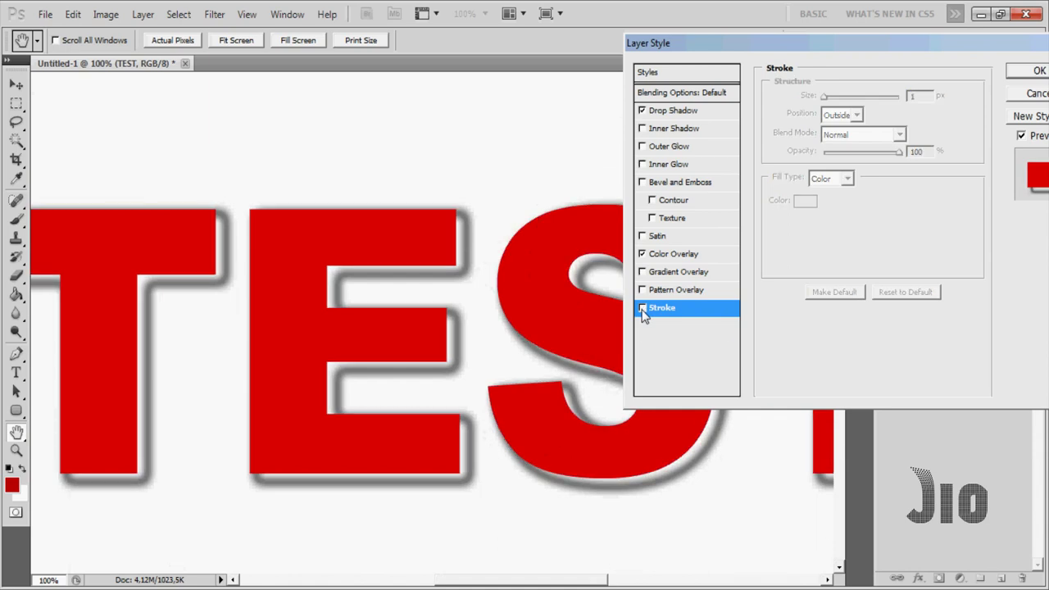
pyautogui.click(643, 309)
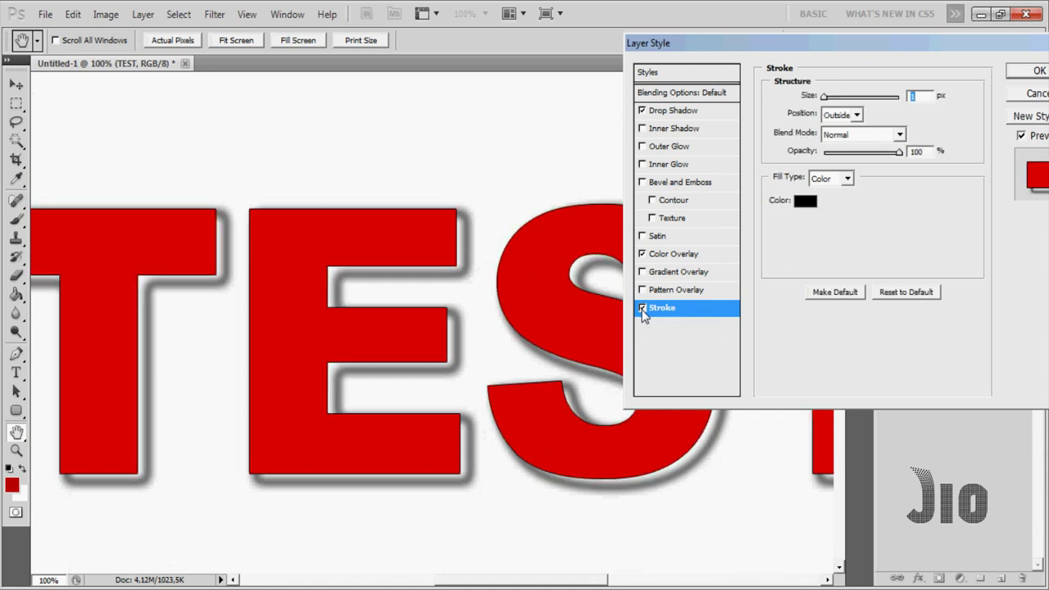
pyautogui.hotkey('ctrl', '+')
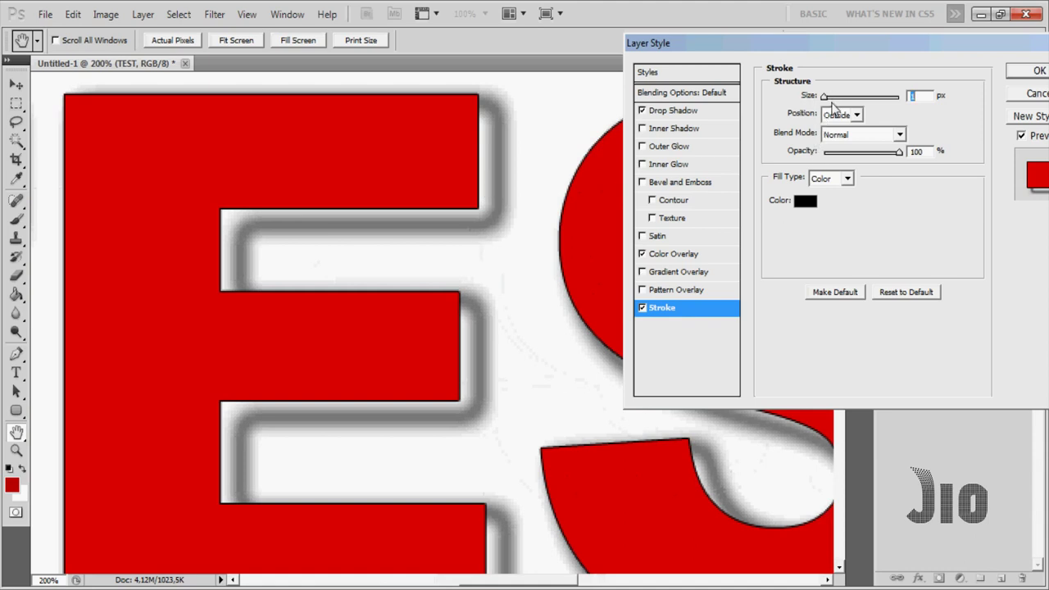
# Step: Set the stroke size to 9 px and try the Inside position
pyautogui.moveTo(826, 97); pyautogui.dragTo(838, 99)
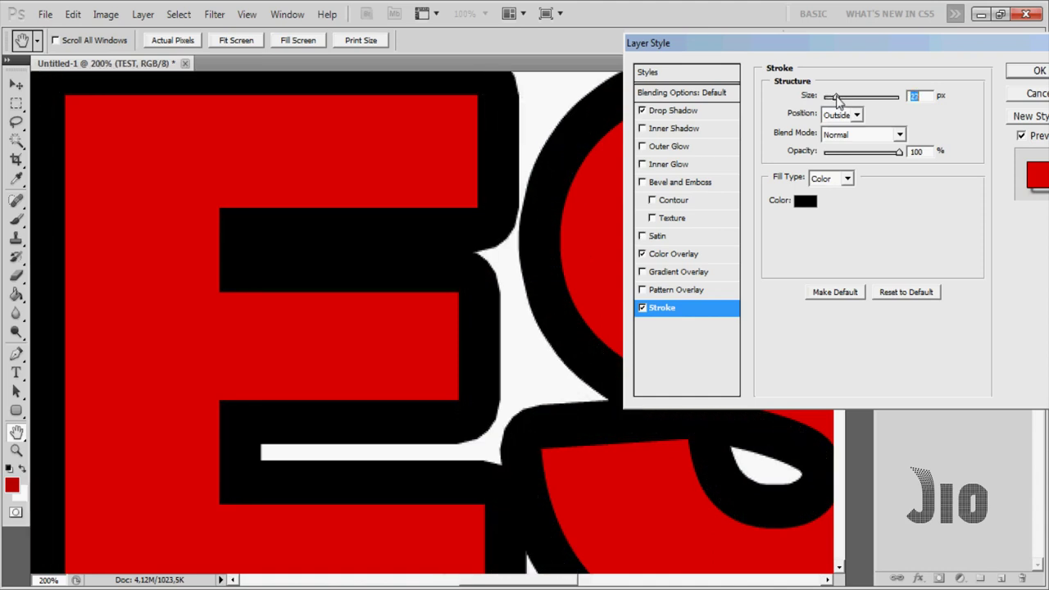
pyautogui.moveTo(838, 99); pyautogui.dragTo(832, 100)
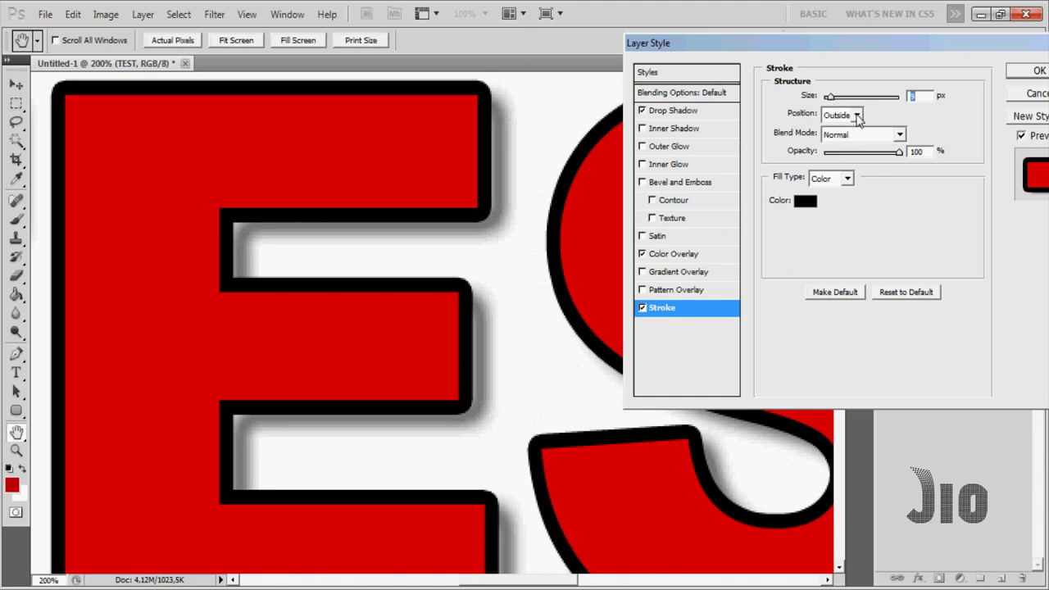
pyautogui.click(857, 116)
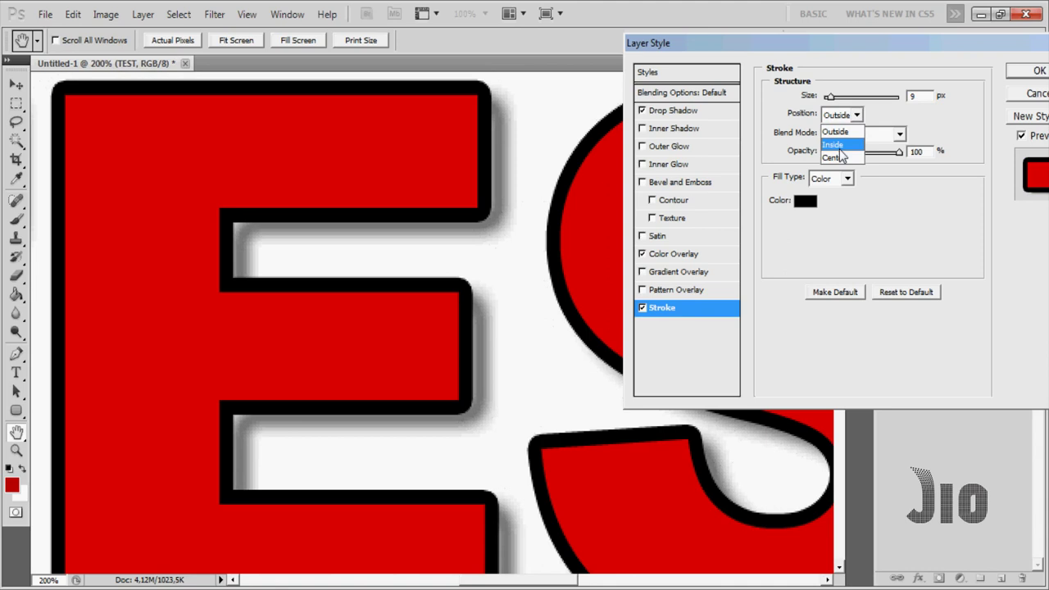
pyautogui.click(836, 145)
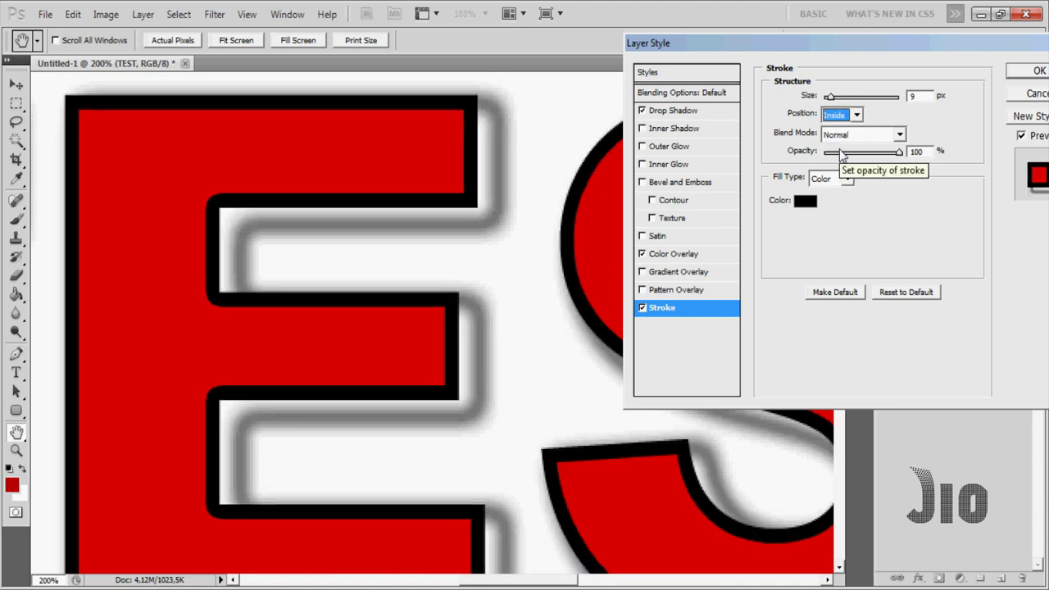
pyautogui.click(856, 115)
pyautogui.click(851, 137)
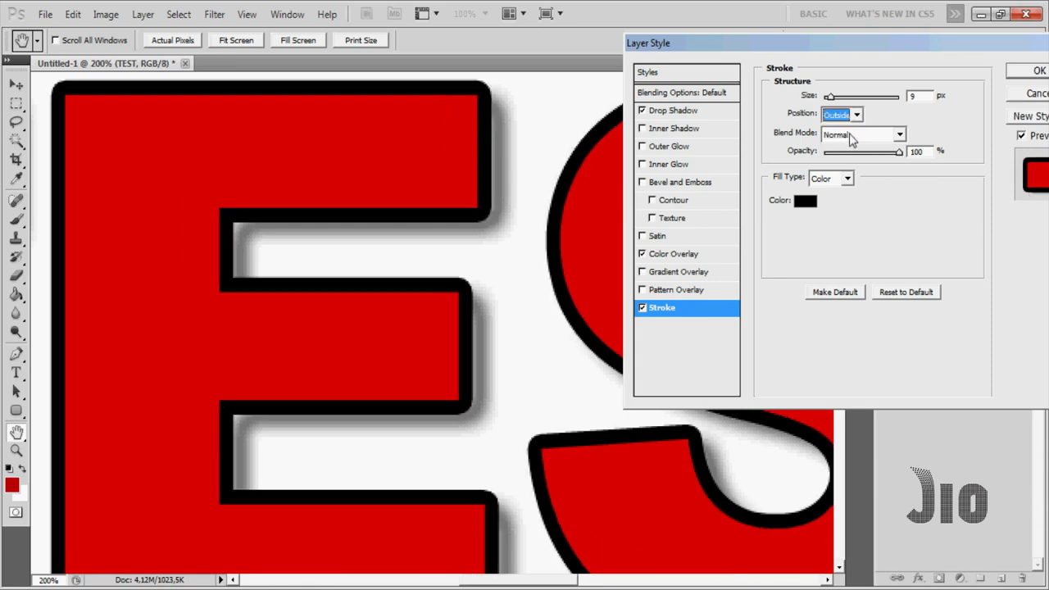
# Step: Try Center, return the stroke to Outside, and keep Normal blending at 100% opacity
pyautogui.click(857, 116)
pyautogui.click(847, 157)
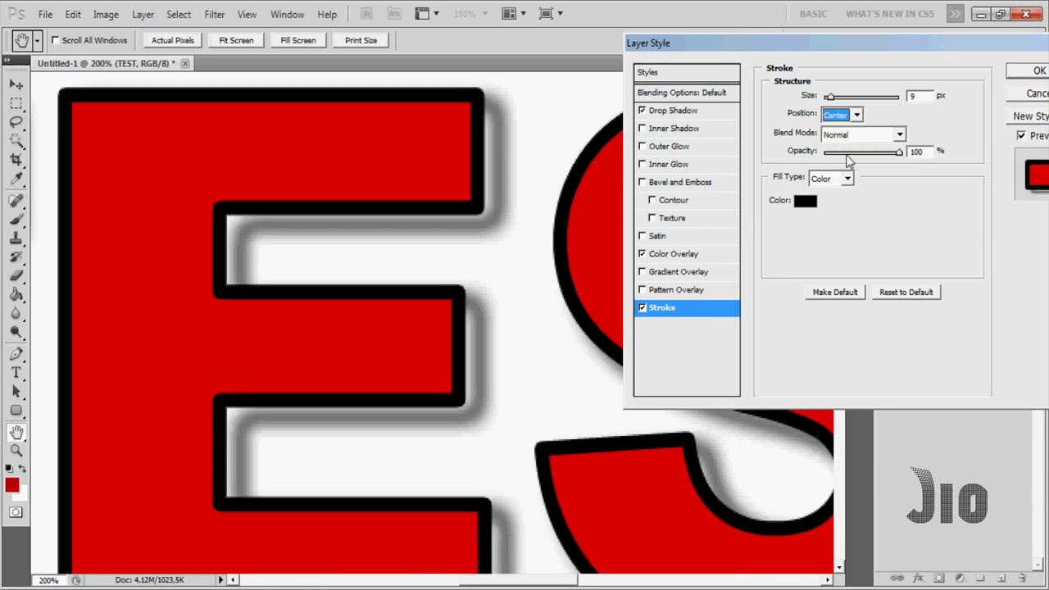
pyautogui.click(858, 116)
pyautogui.click(852, 132)
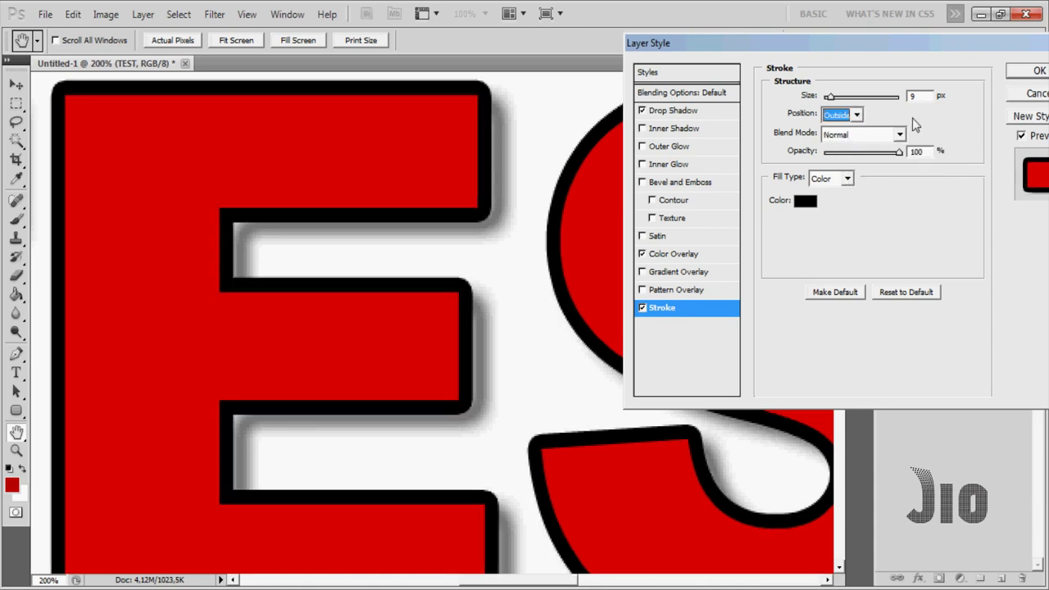
pyautogui.click(900, 135)
pyautogui.click(900, 135)
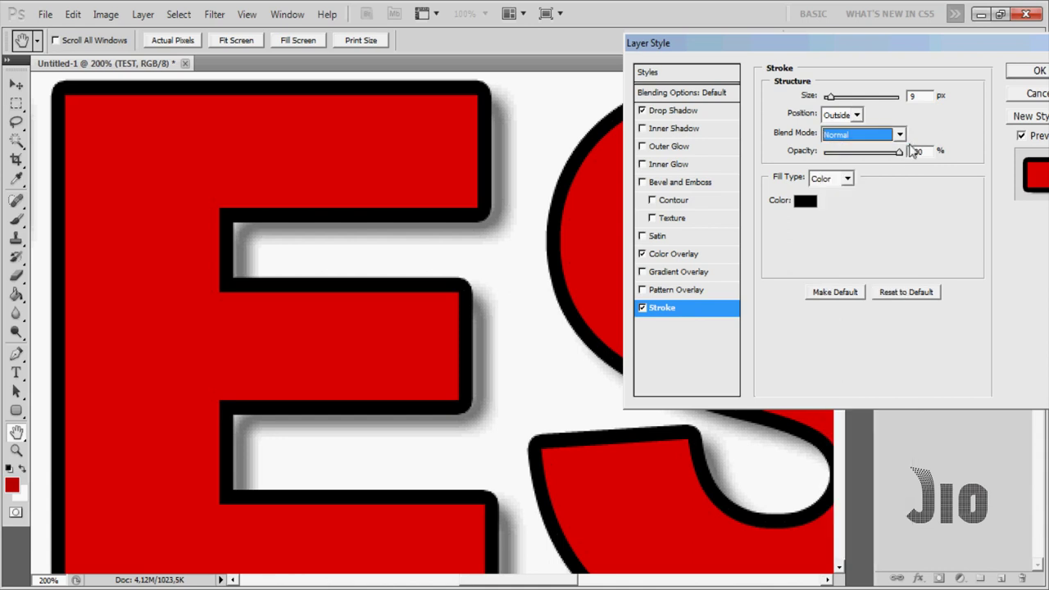
pyautogui.moveTo(899, 153)
pyautogui.mouseDown()
pyautogui.moveTo(874, 153)
pyautogui.moveTo(886, 155)
pyautogui.mouseUp()
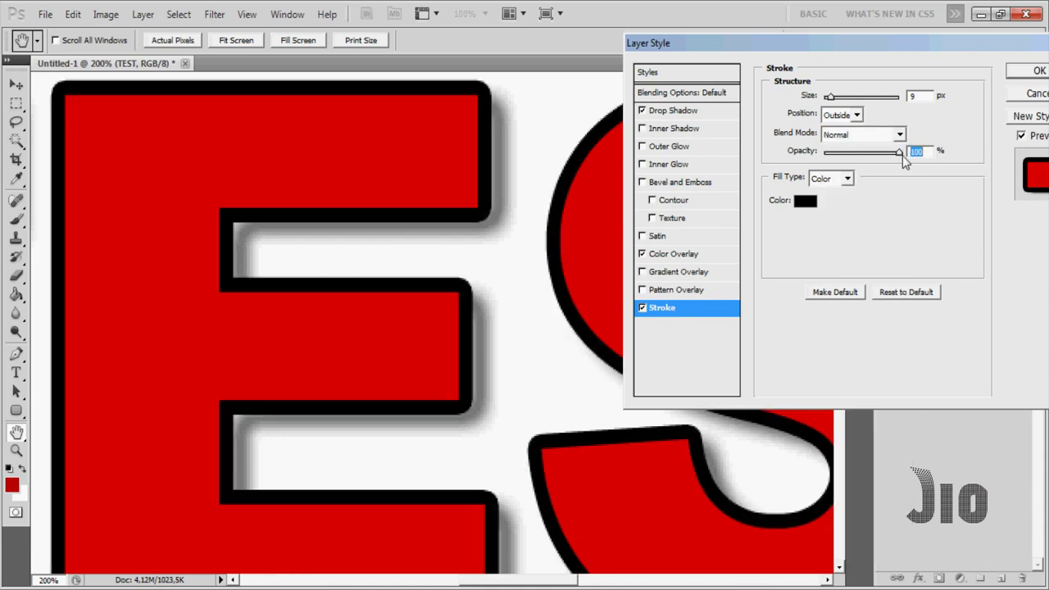
pyautogui.moveTo(886, 157); pyautogui.dragTo(905, 159)
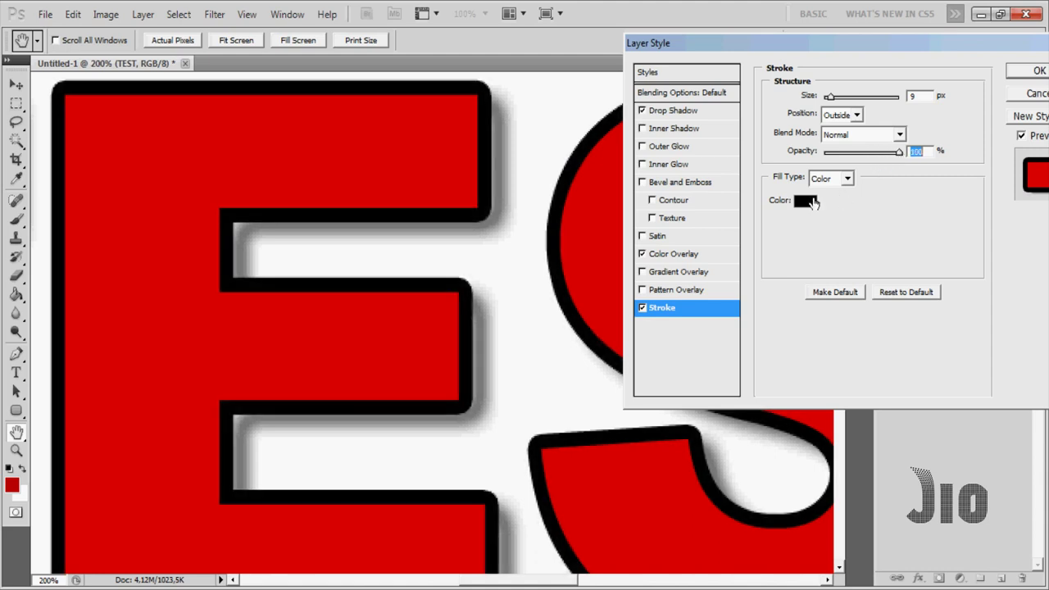
# Step: Set the stroke Fill Type to Pattern and choose the blue bubbly pattern
pyautogui.click(850, 180)
pyautogui.click(846, 210)
pyautogui.click(852, 182)
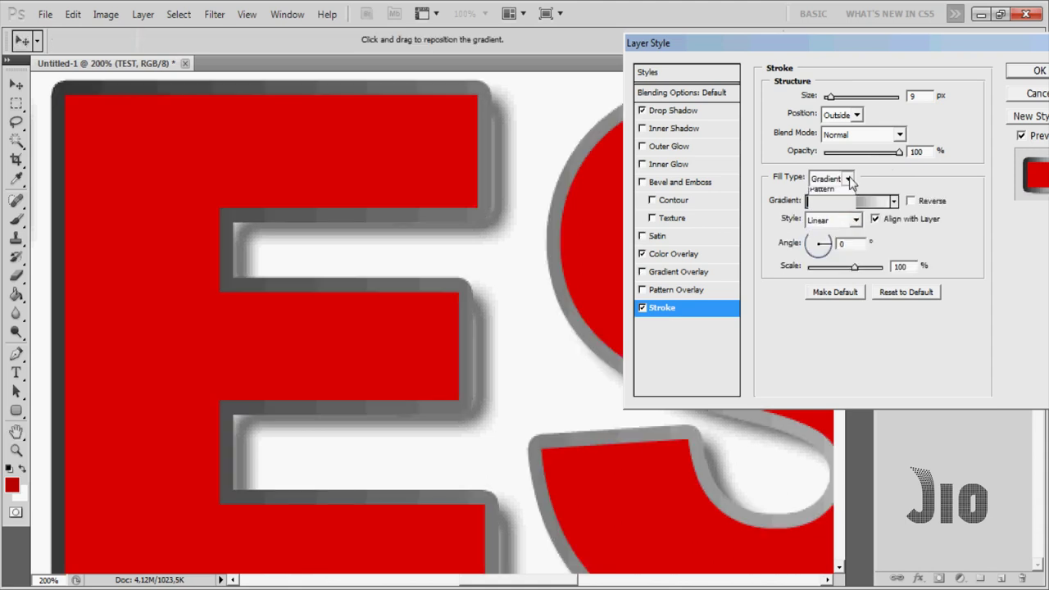
pyautogui.click(839, 220)
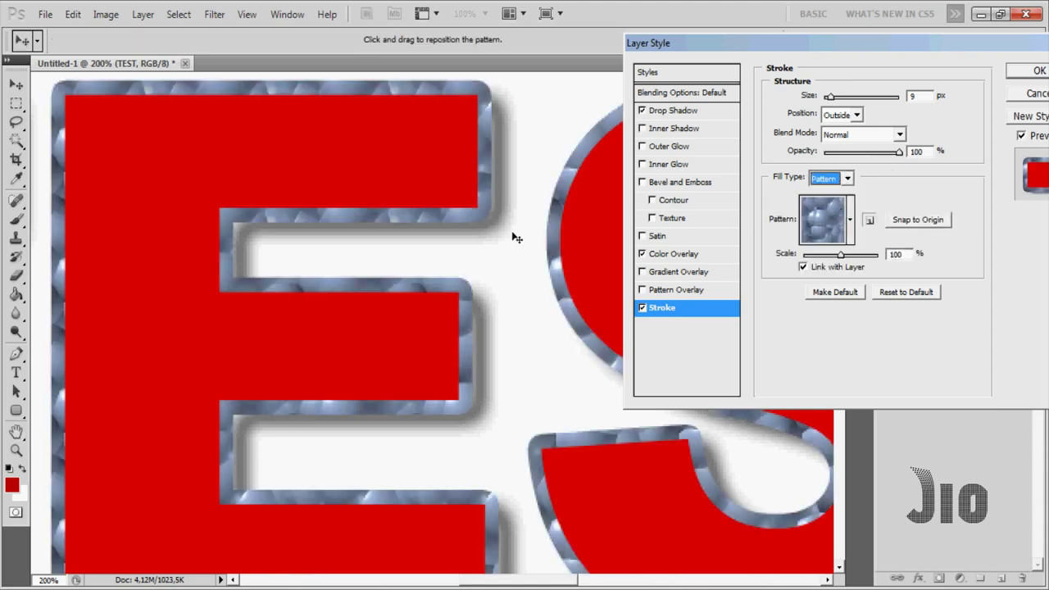
pyautogui.click(850, 220)
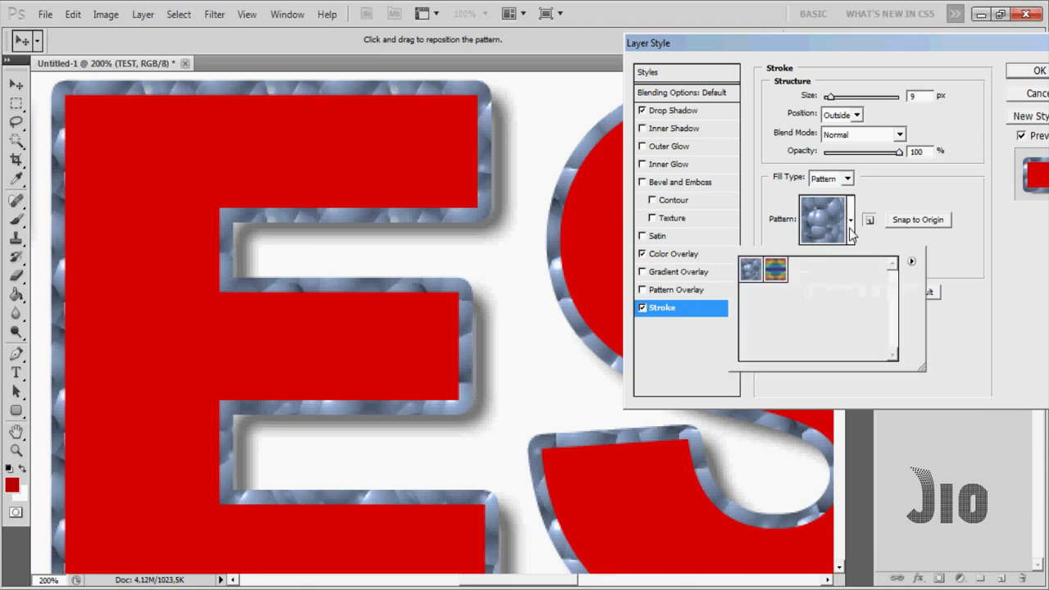
pyautogui.click(775, 269)
pyautogui.click(751, 269)
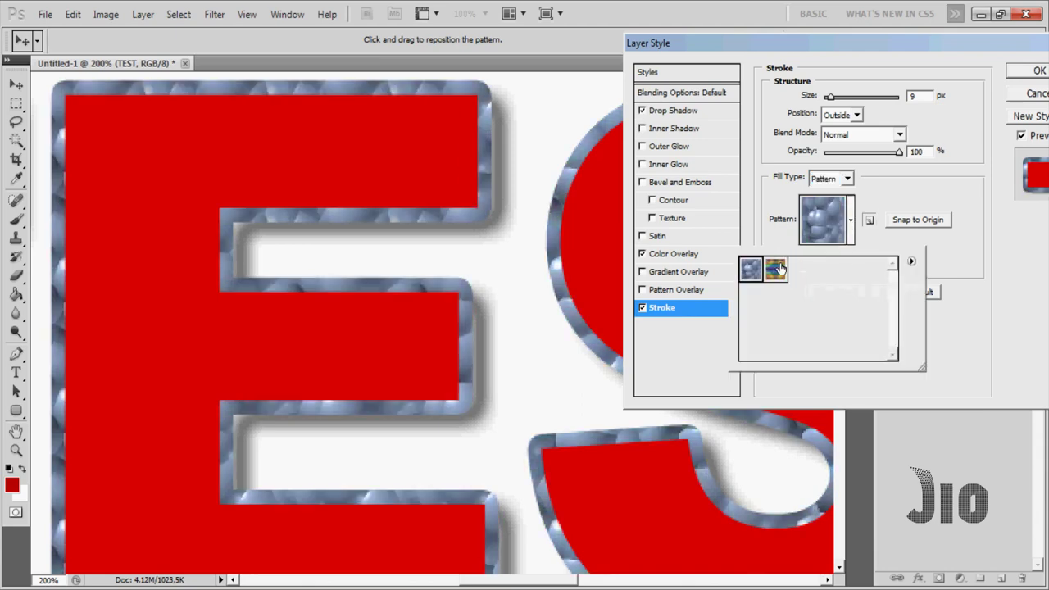
pyautogui.click(863, 238)
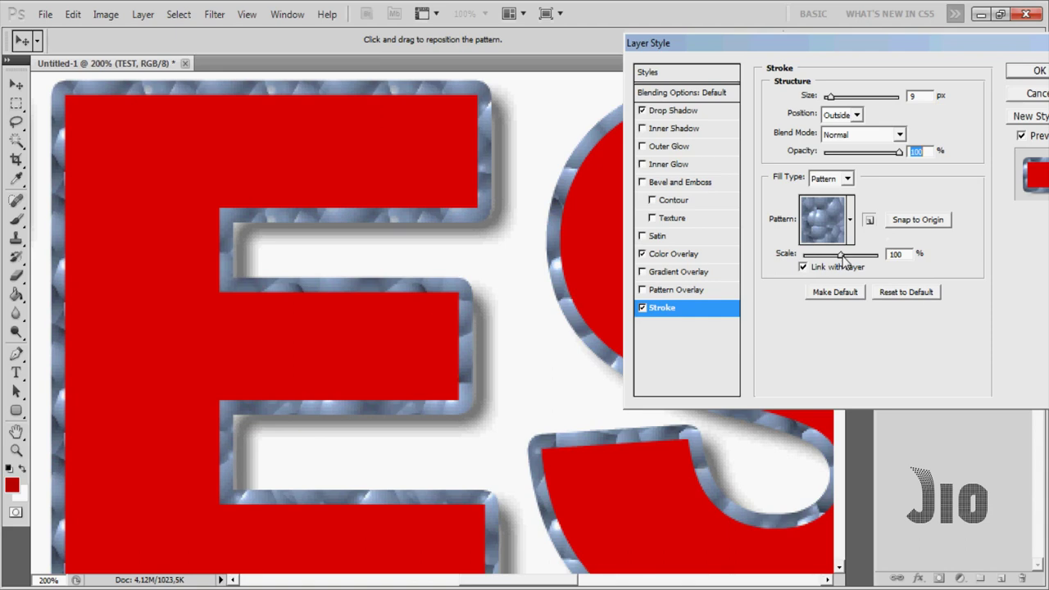
# Step: Set the pattern scale to 99%, recheck Drop Shadow, and reposition the Layer Style dialog
pyautogui.moveTo(841, 257)
pyautogui.mouseDown()
pyautogui.moveTo(823, 257)
pyautogui.moveTo(854, 256)
pyautogui.moveTo(842, 256)
pyautogui.mouseUp()
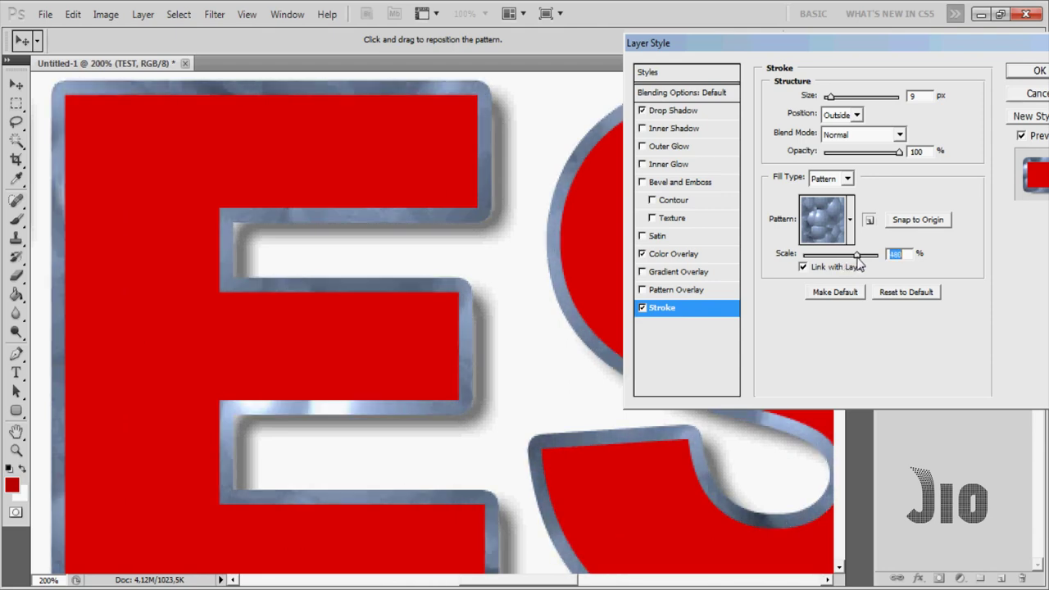
pyautogui.moveTo(842, 256); pyautogui.dragTo(839, 257)
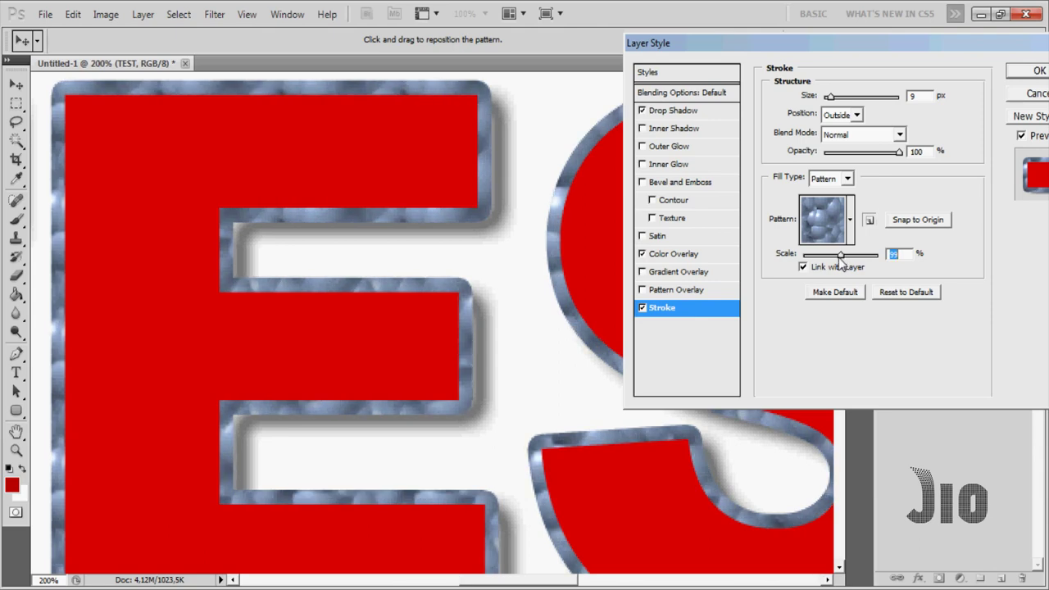
pyautogui.click(689, 112)
pyautogui.click(689, 256)
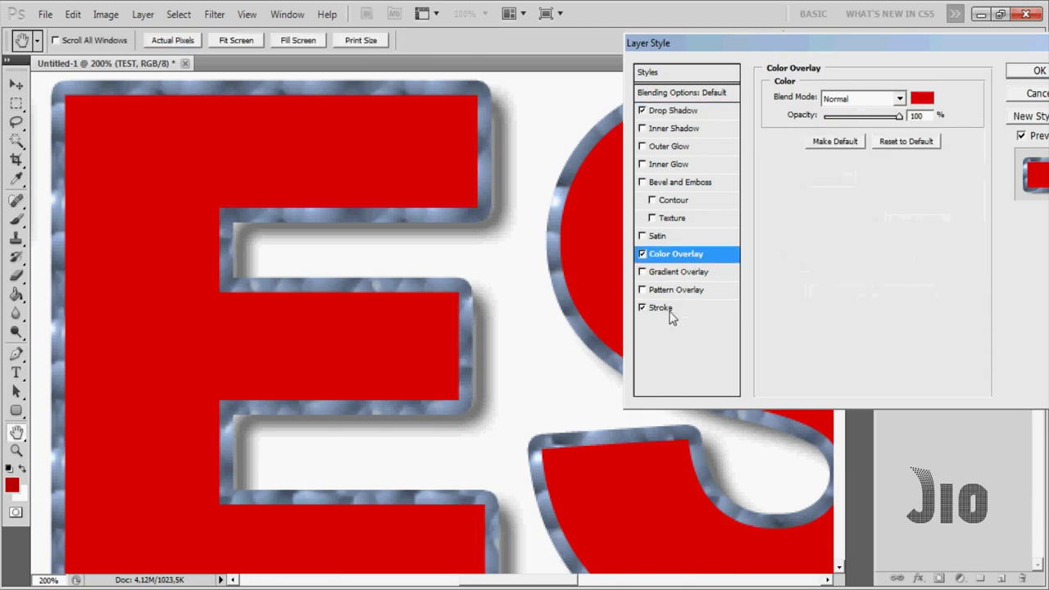
pyautogui.click(670, 316)
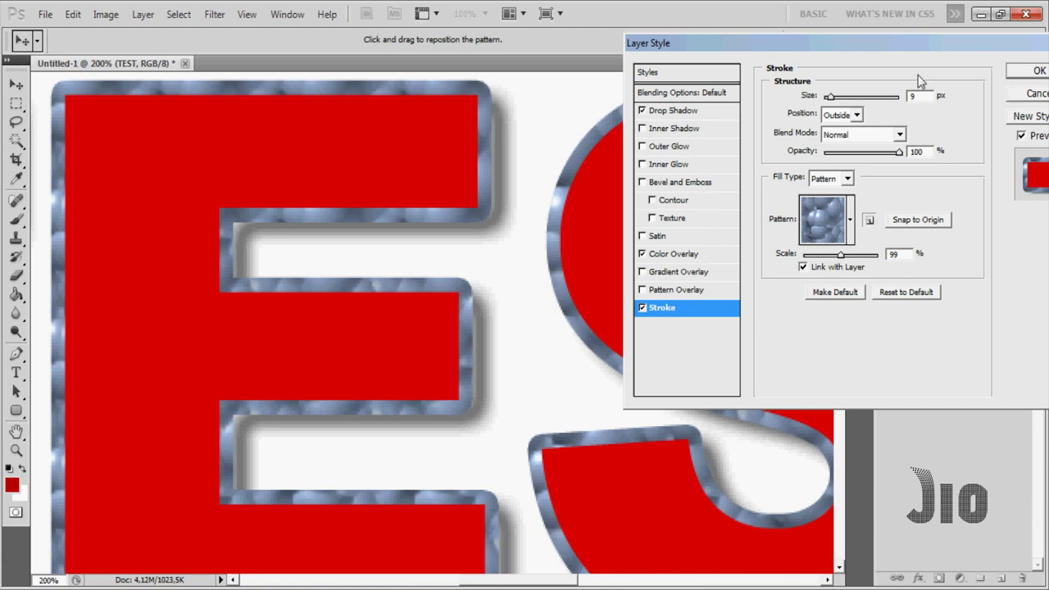
pyautogui.moveTo(920, 49); pyautogui.dragTo(831, 57)
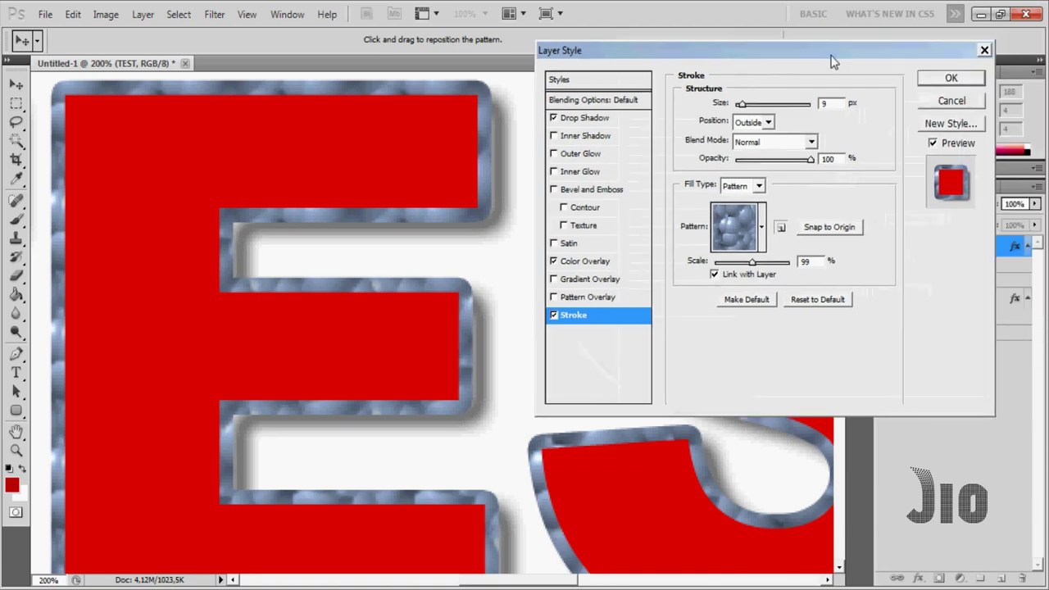
# Step: Apply the Layer Style with OK and minimize Photoshop to the desktop
pyautogui.click(950, 79)
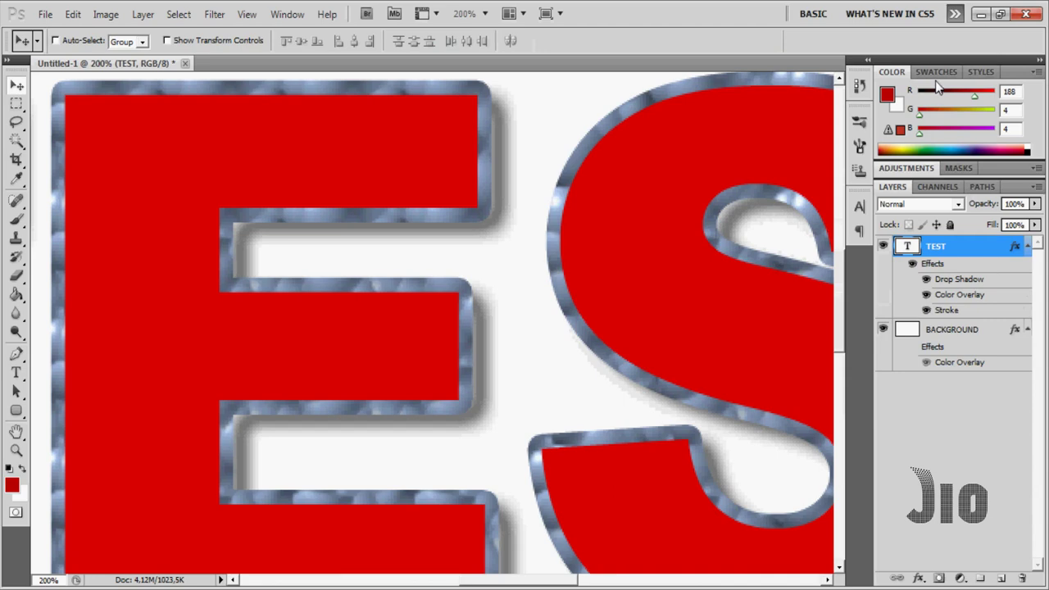
pyautogui.click(981, 15)
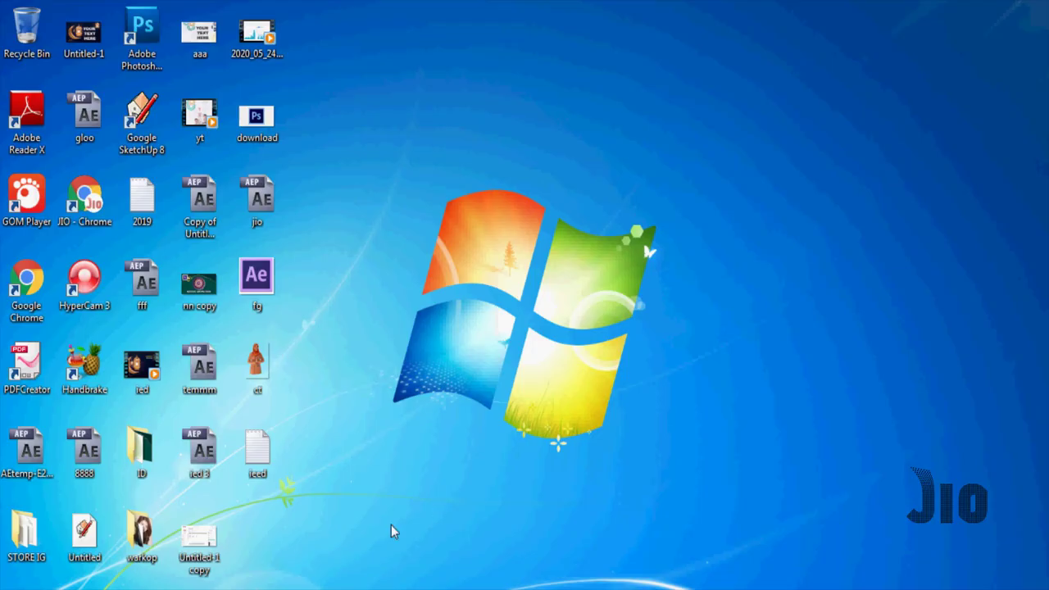